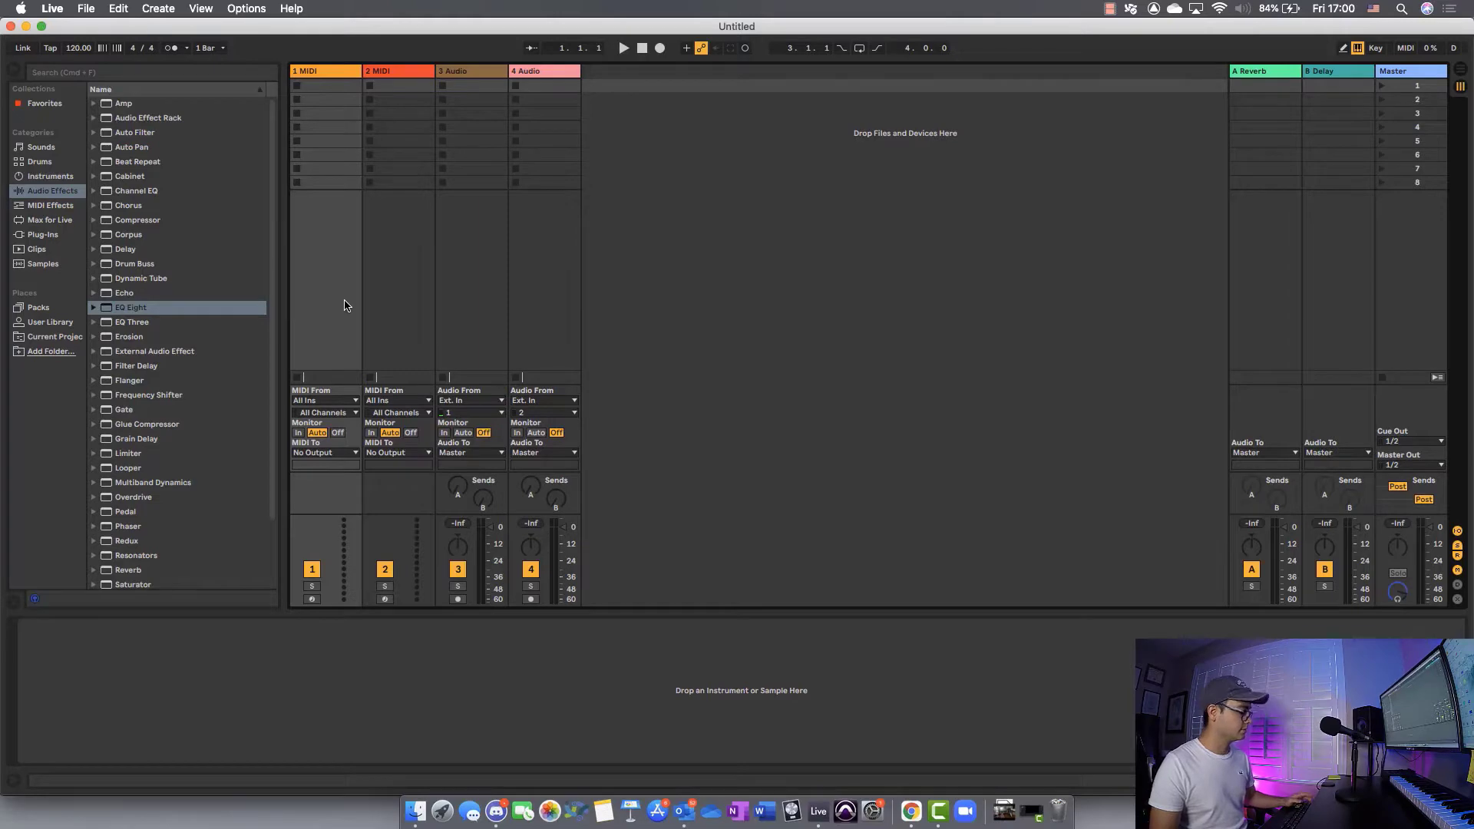
Step: Import SAMPLE THIS!.mp4 onto the 4 Audio track in the arrangement, move the clip to start at bar 1, and close the video window
key(Tab)
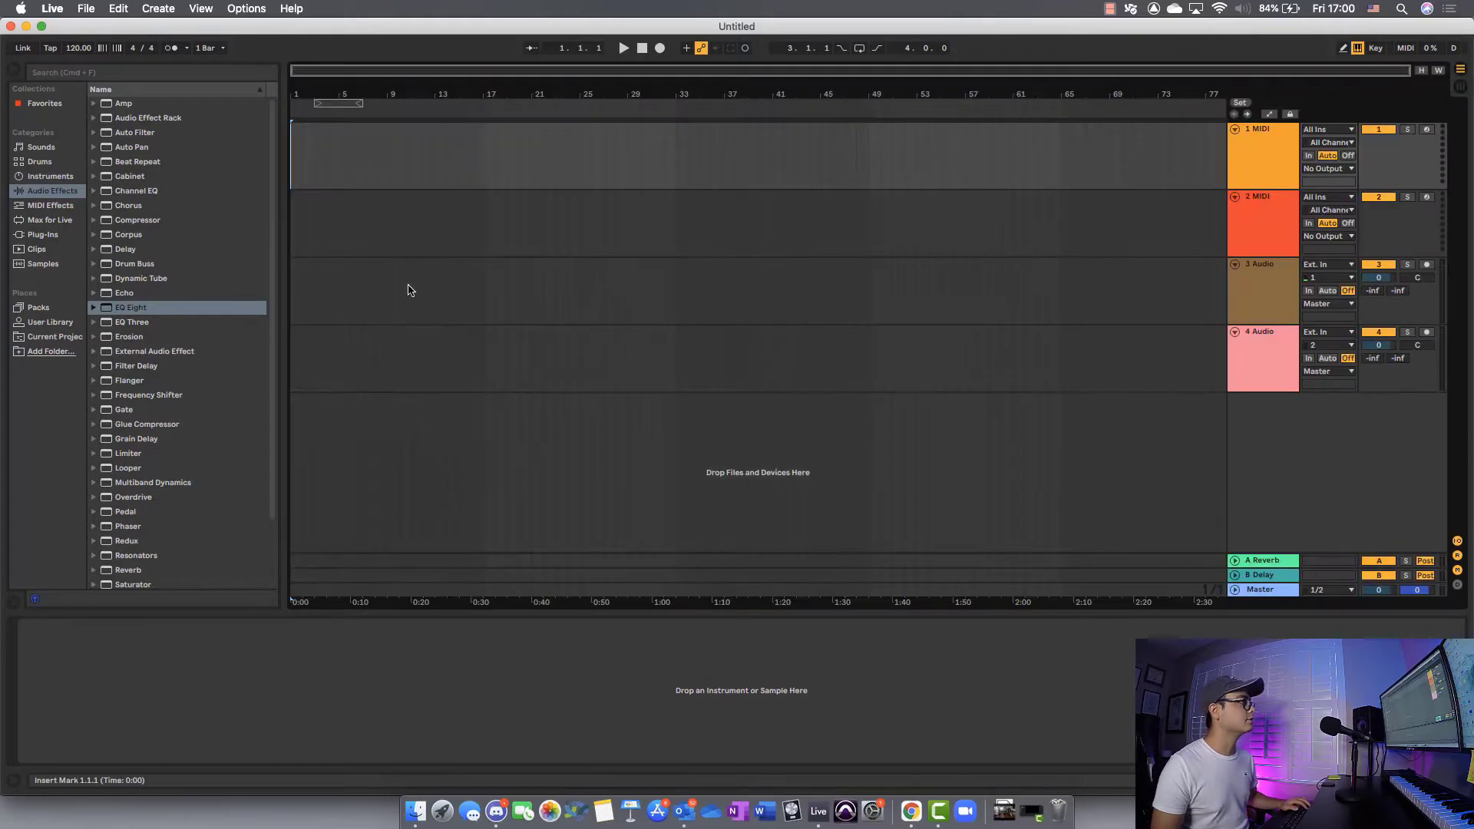
click(1007, 815)
drag(1004, 760, 473, 357)
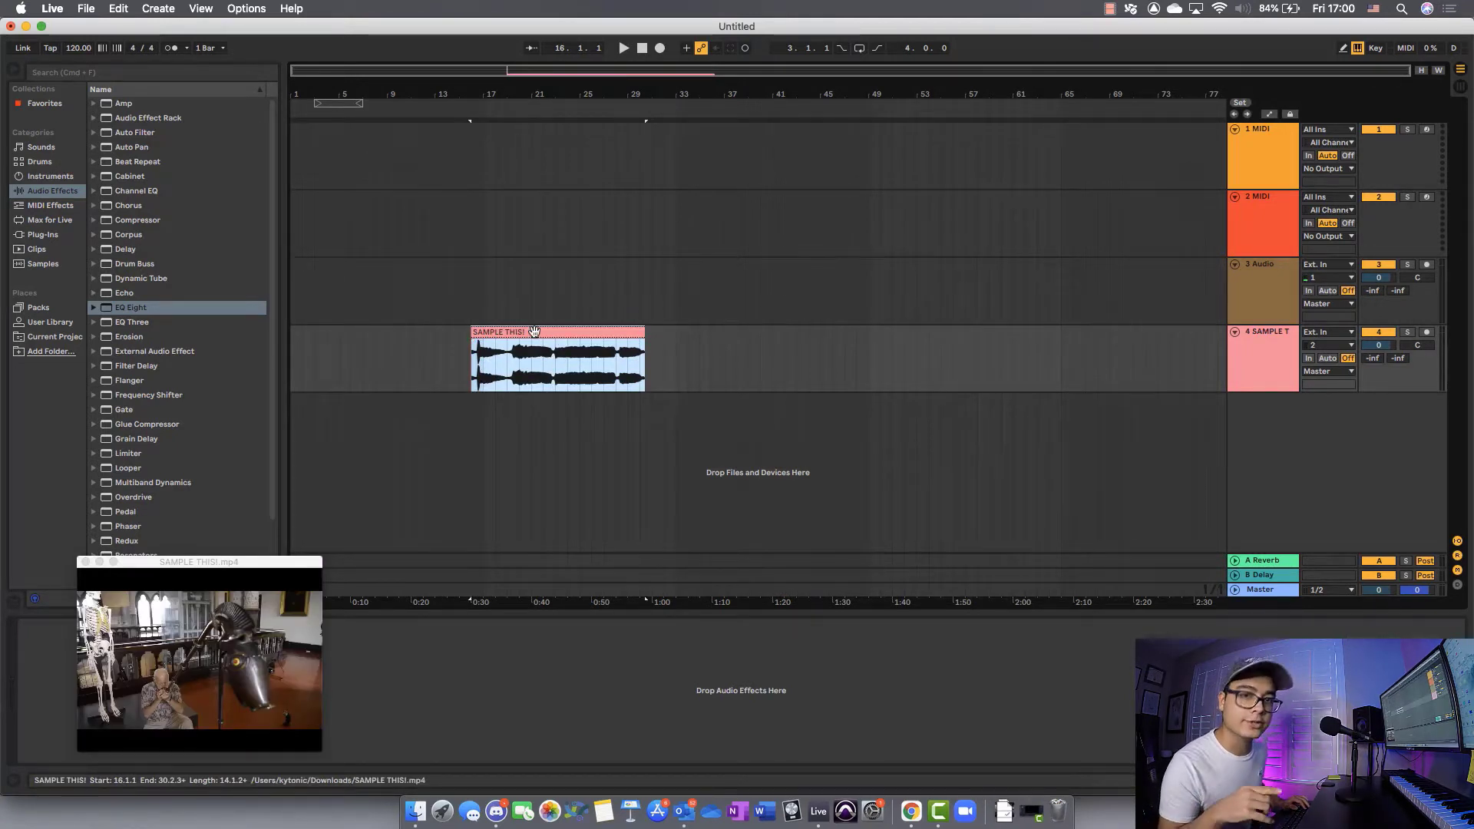
drag(568, 335, 388, 336)
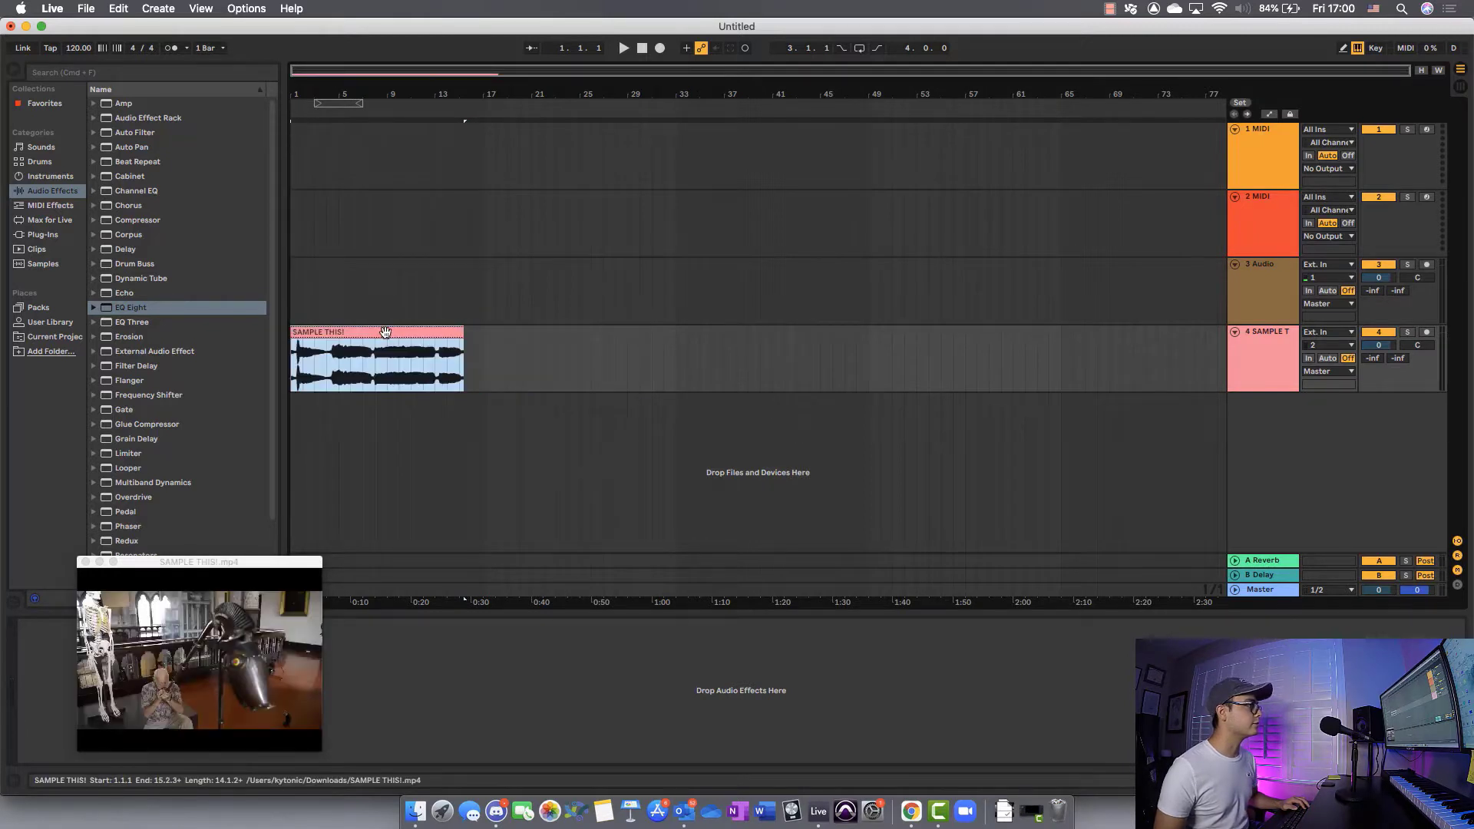
click(369, 333)
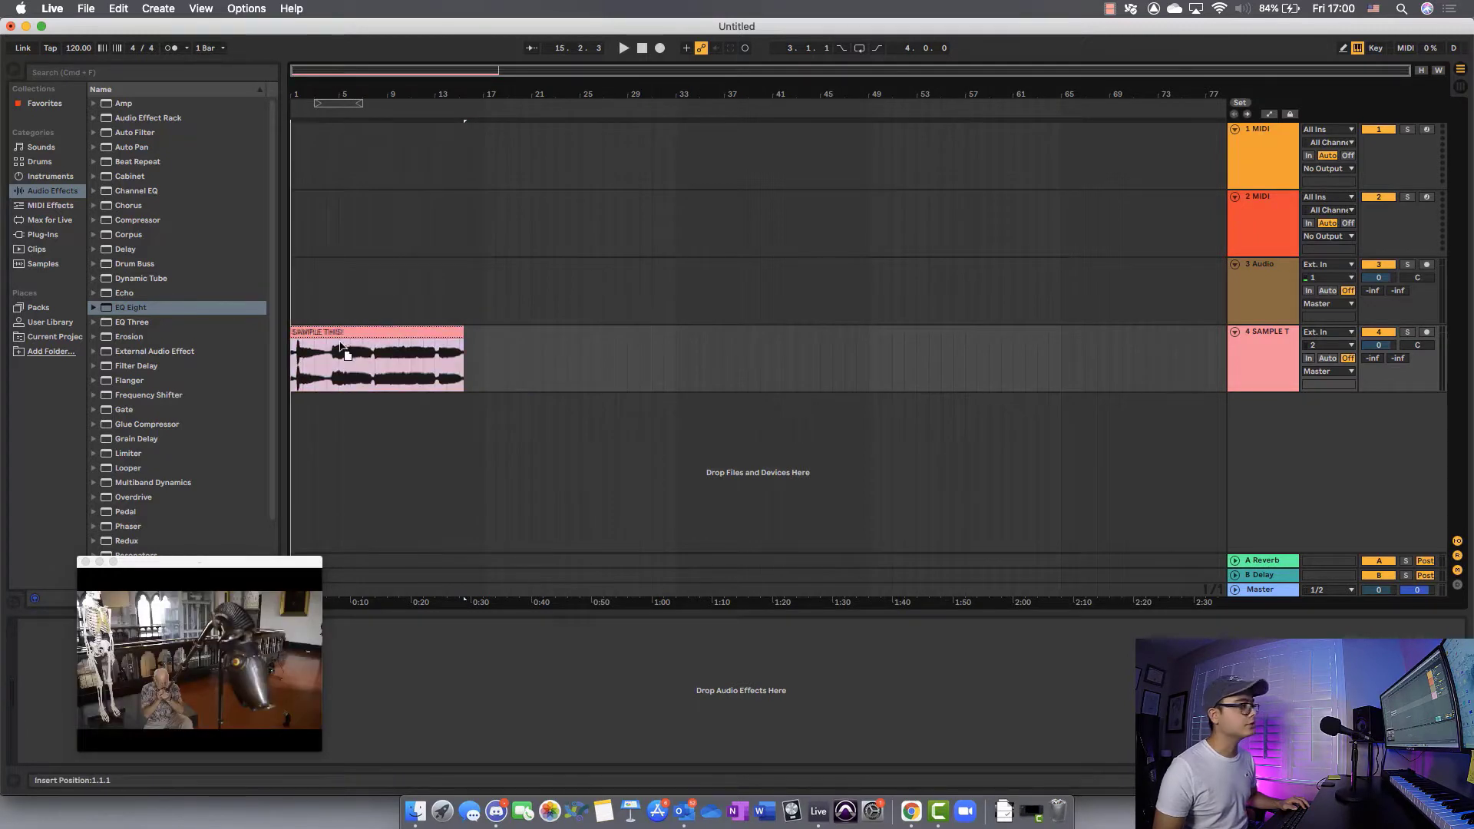
click(86, 561)
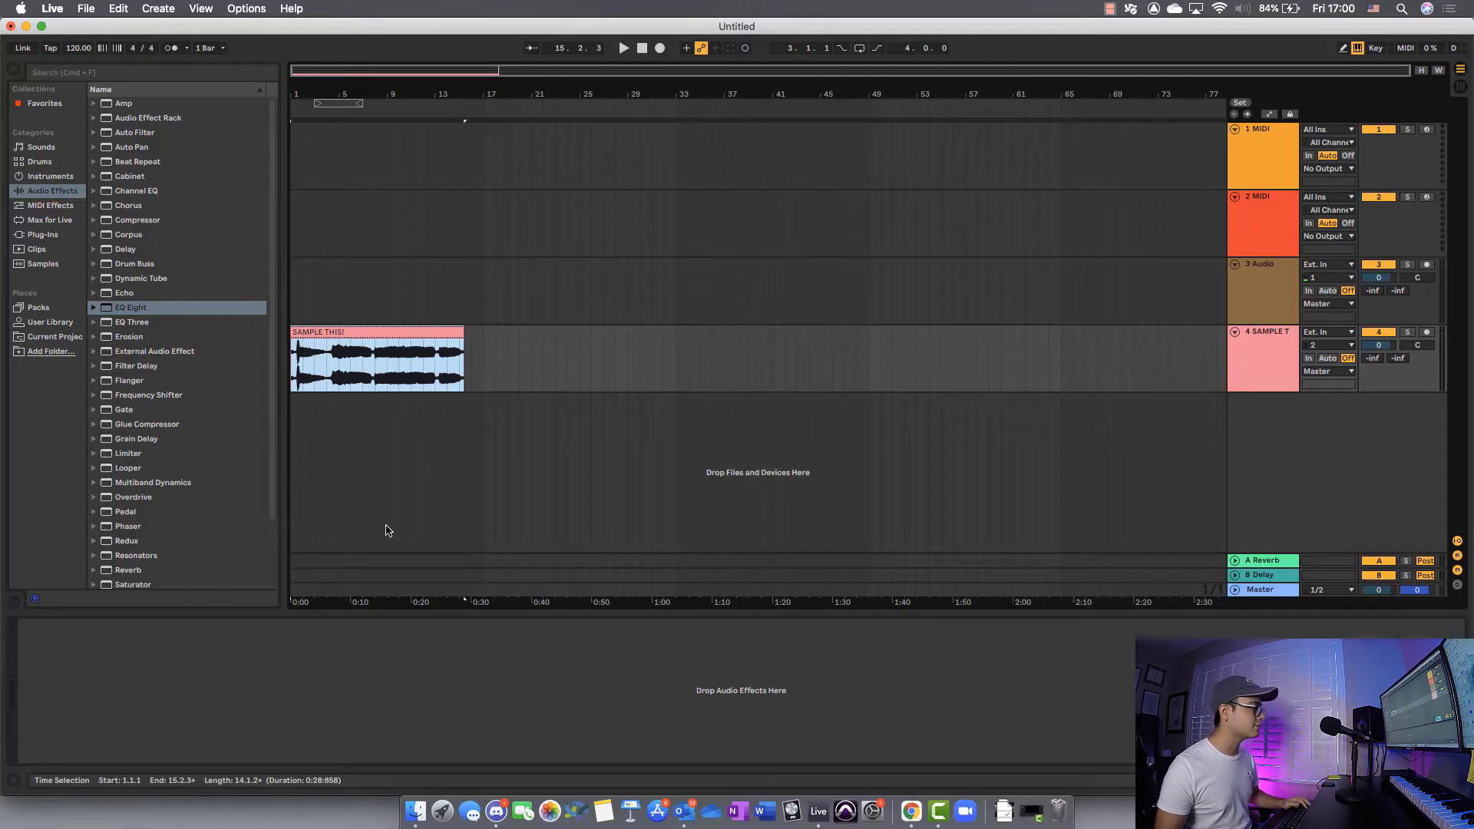
Step: Play the sample on track 4 and split its clip at 4.3.1, where the second sound begins
key(space)
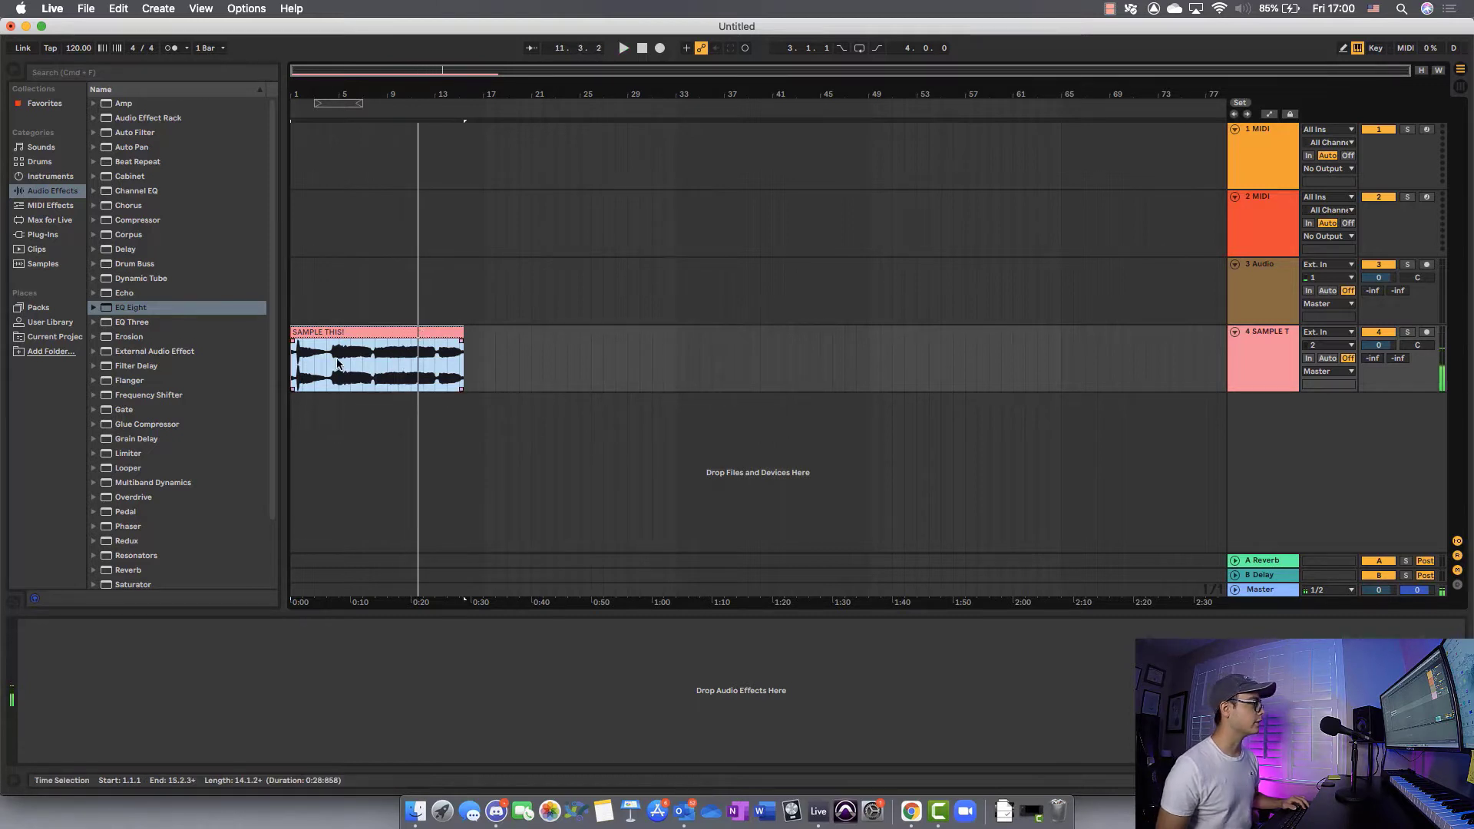
scroll(338, 359, up, 4)
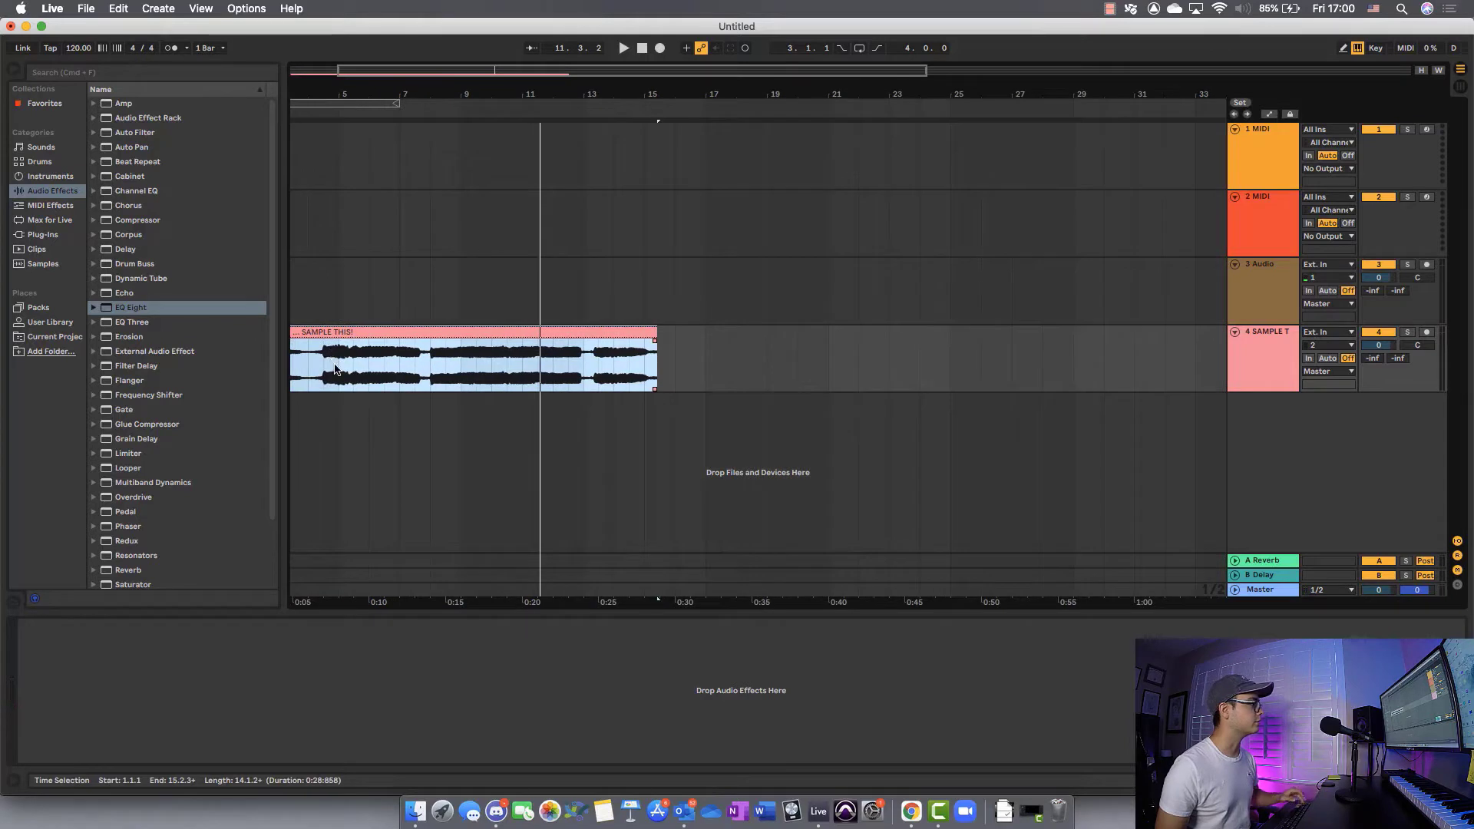
click(339, 373)
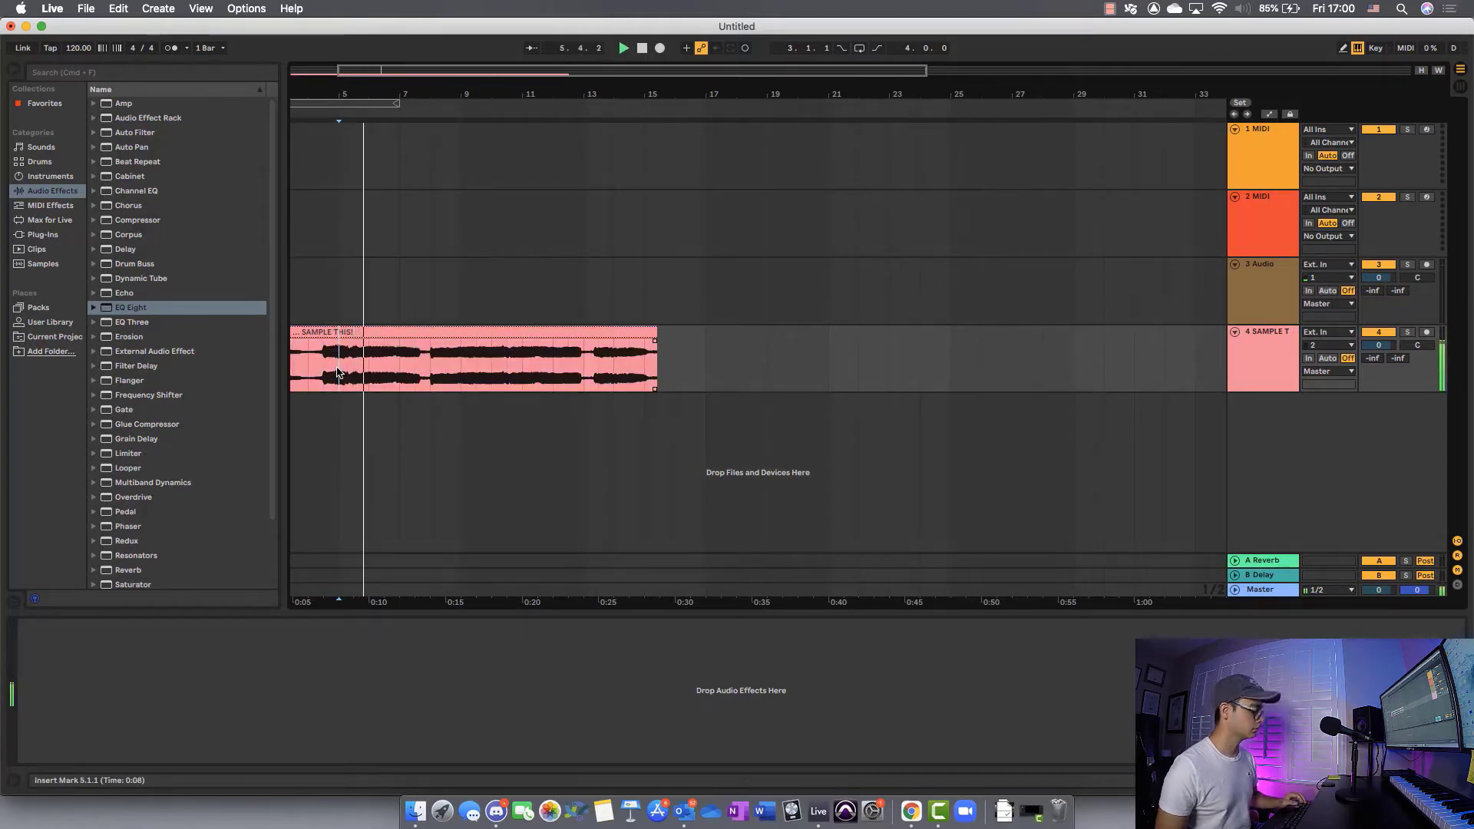
click(321, 368)
key(super+e)
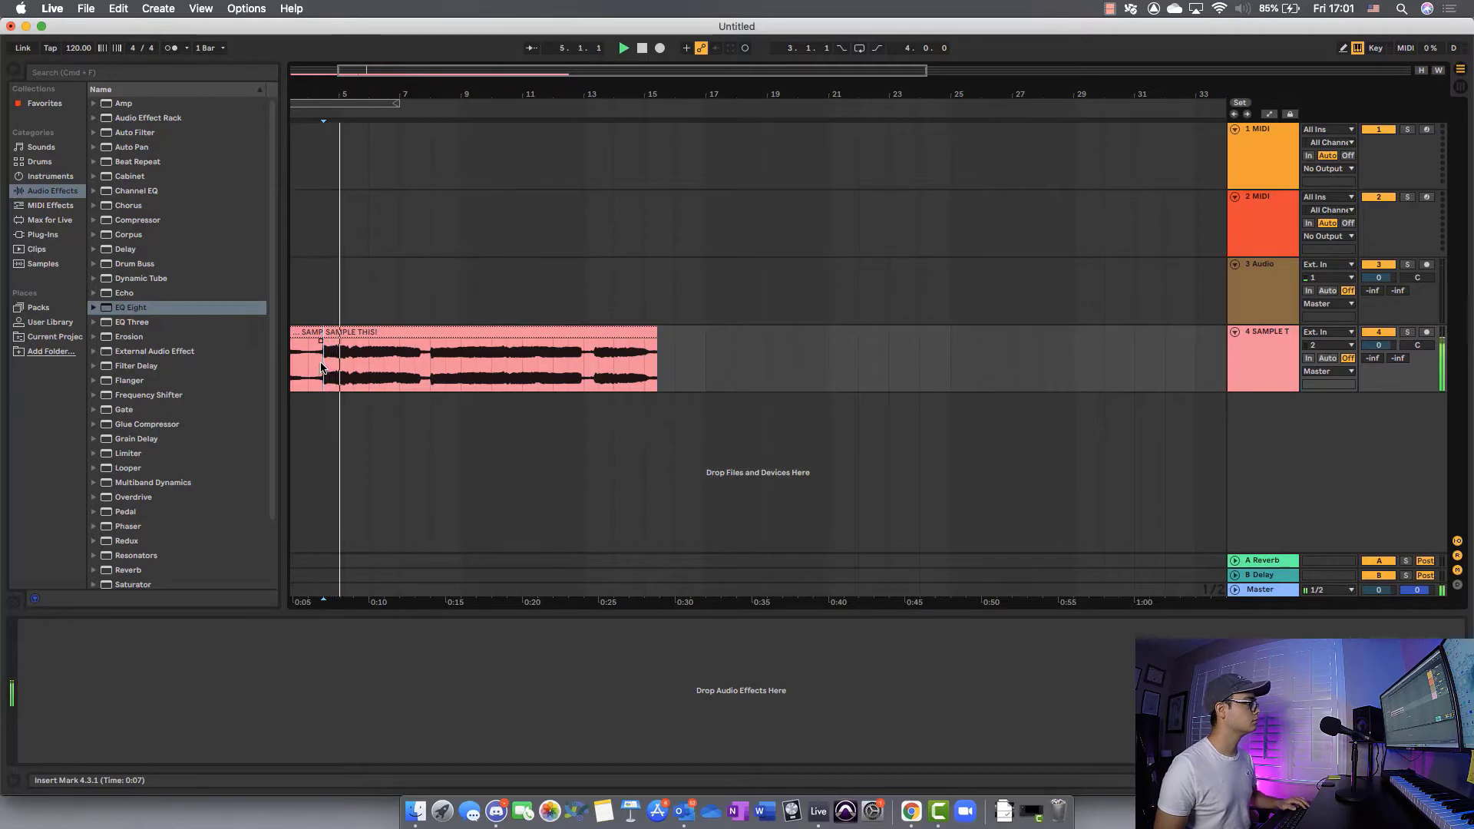
Step: Split the rest of the sample clip at 8.1.1 and 13.2.3, where the following sounds begin
click(396, 370)
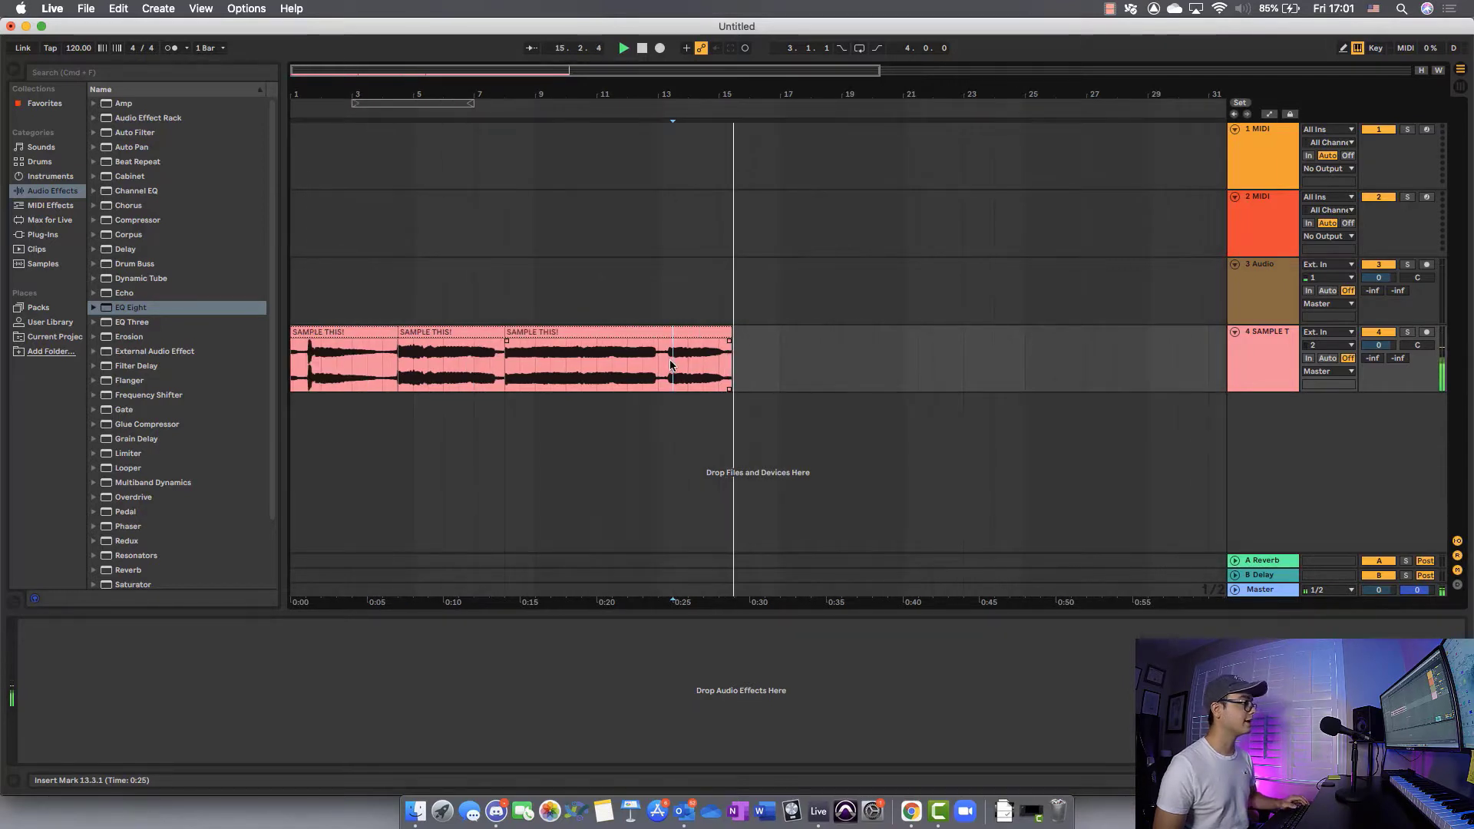
scroll(666, 366, up, 5)
click(666, 355)
key(super+e)
scroll(666, 355, down, 5)
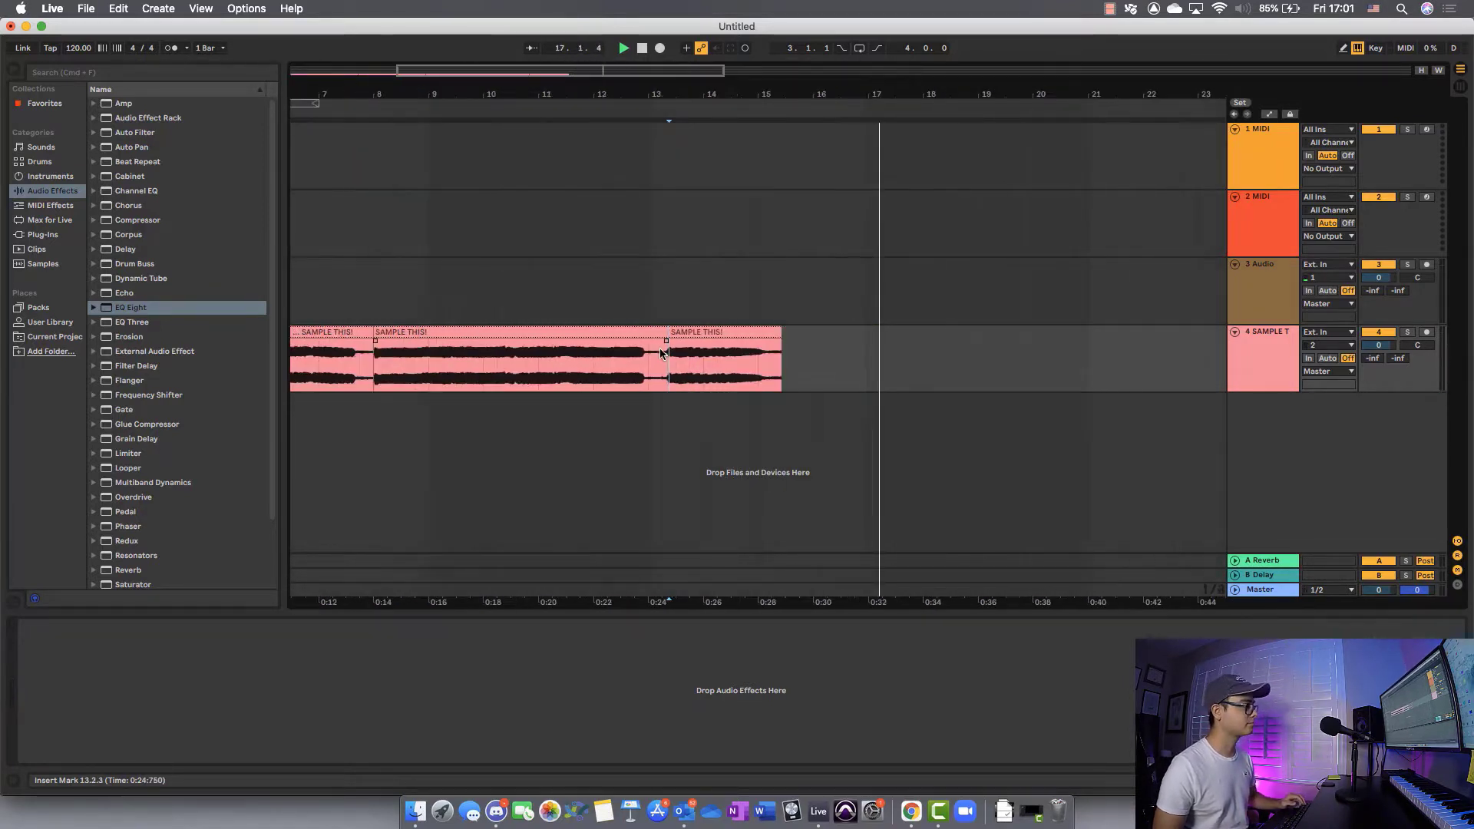
click(584, 334)
key(space)
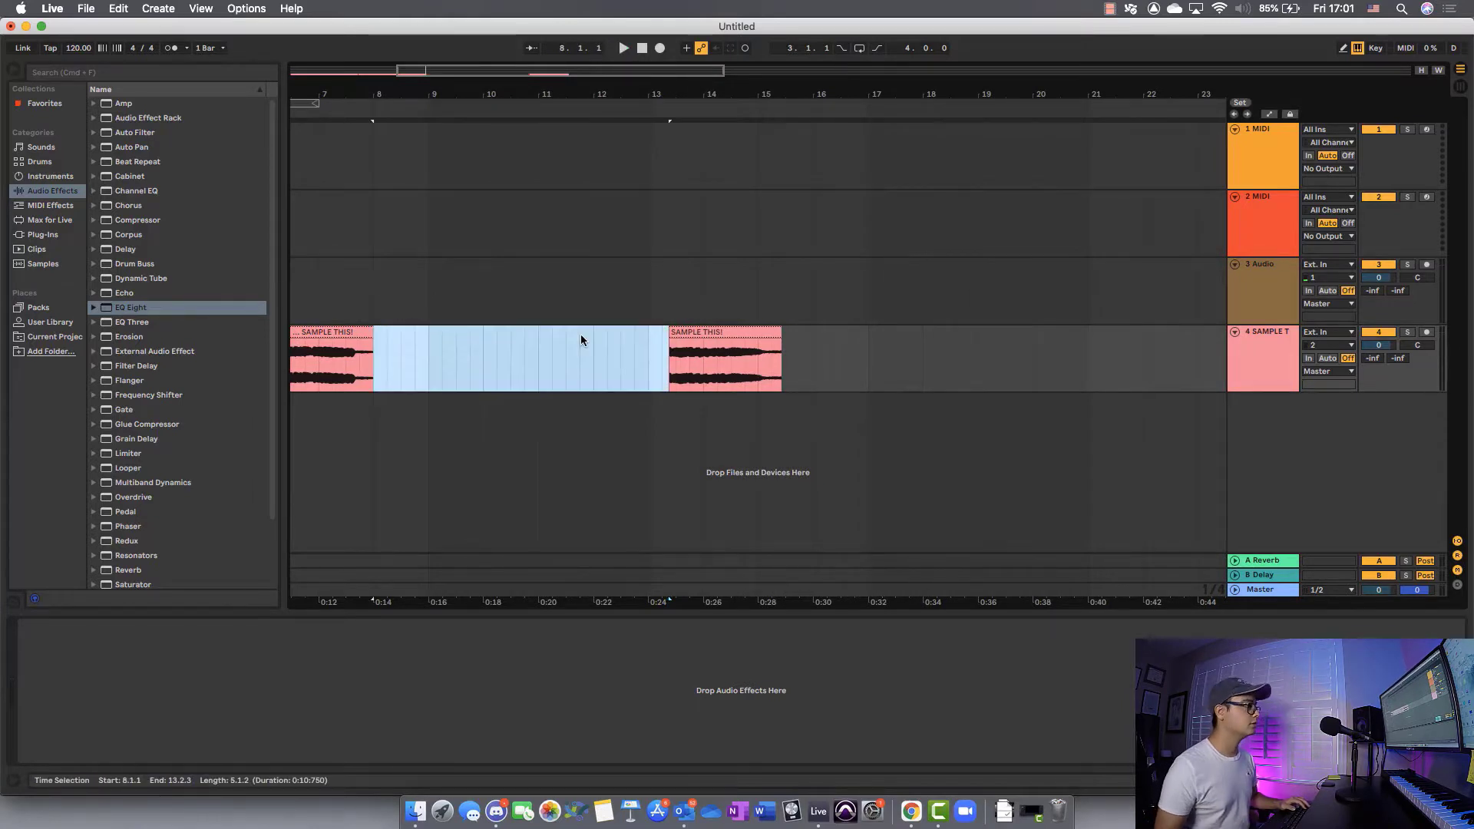
key(Delete)
click(580, 337)
scroll(581, 340, down, 1)
click(1252, 370)
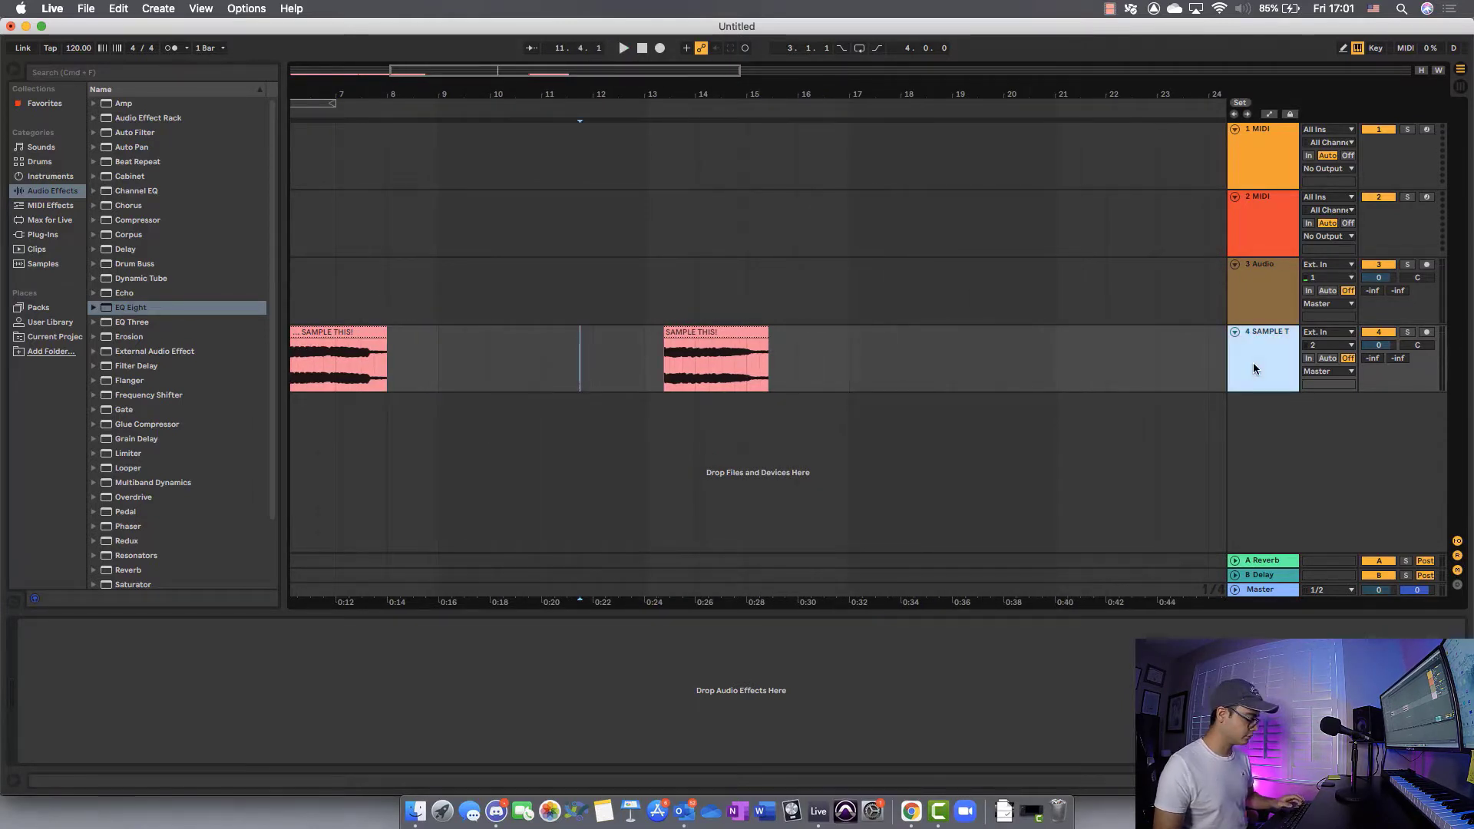
key(super+z)
Step: Duplicate the sample track as a backup and delete the segment from 8.1.1 to 13.2.3 on the original track
click(1252, 370)
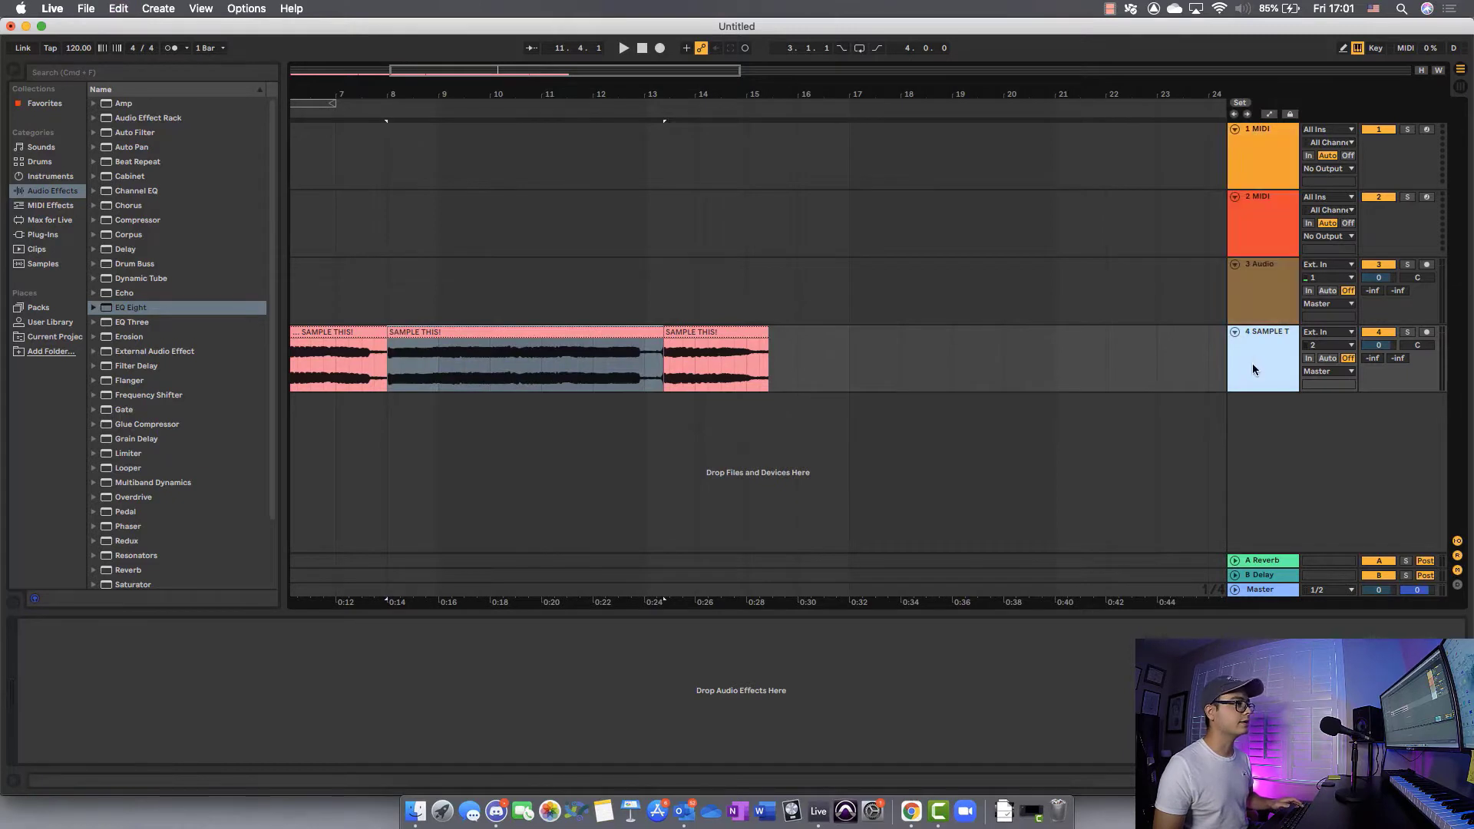
key(super+d)
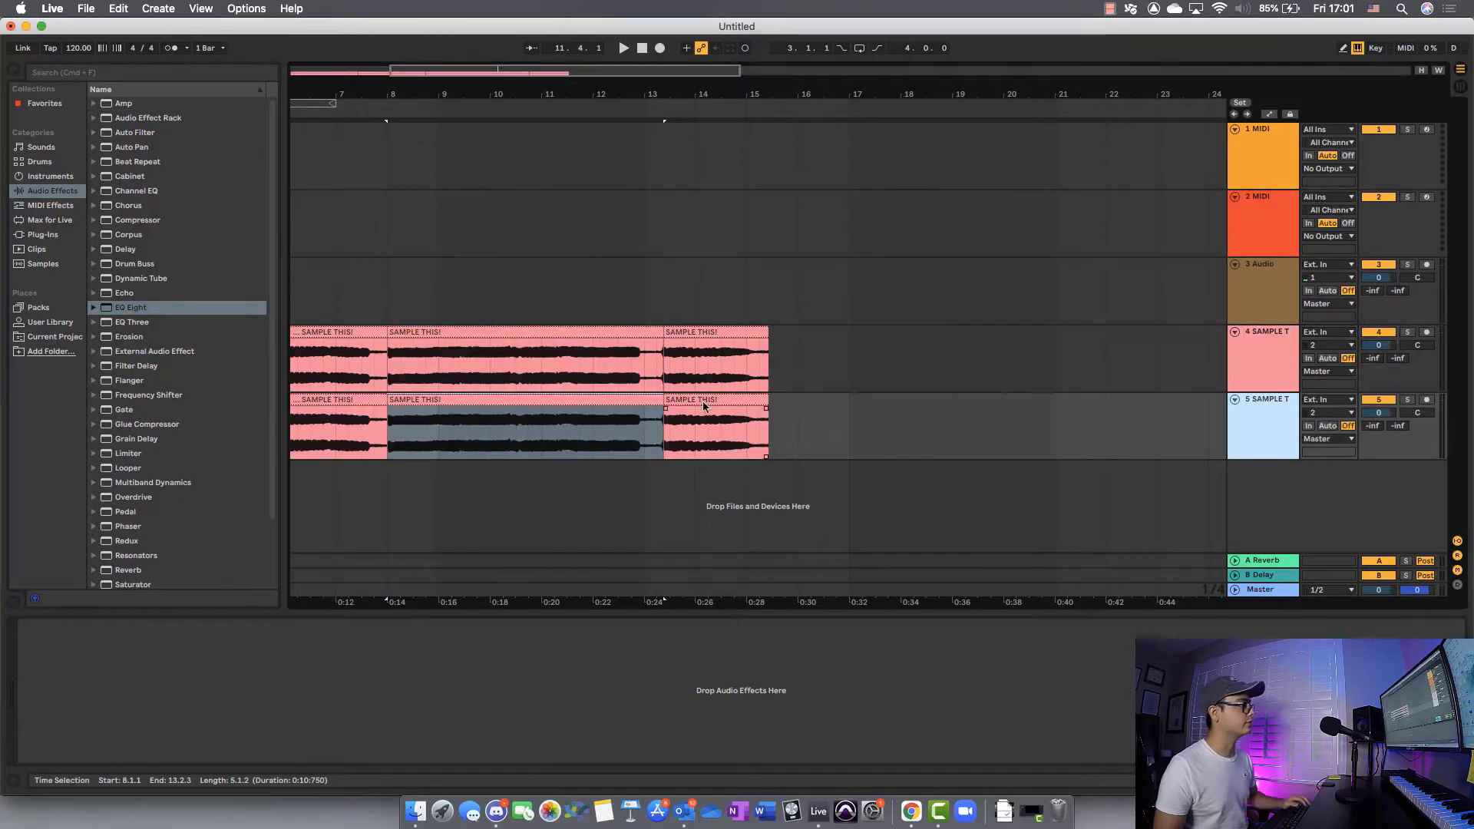
click(641, 340)
key(Delete)
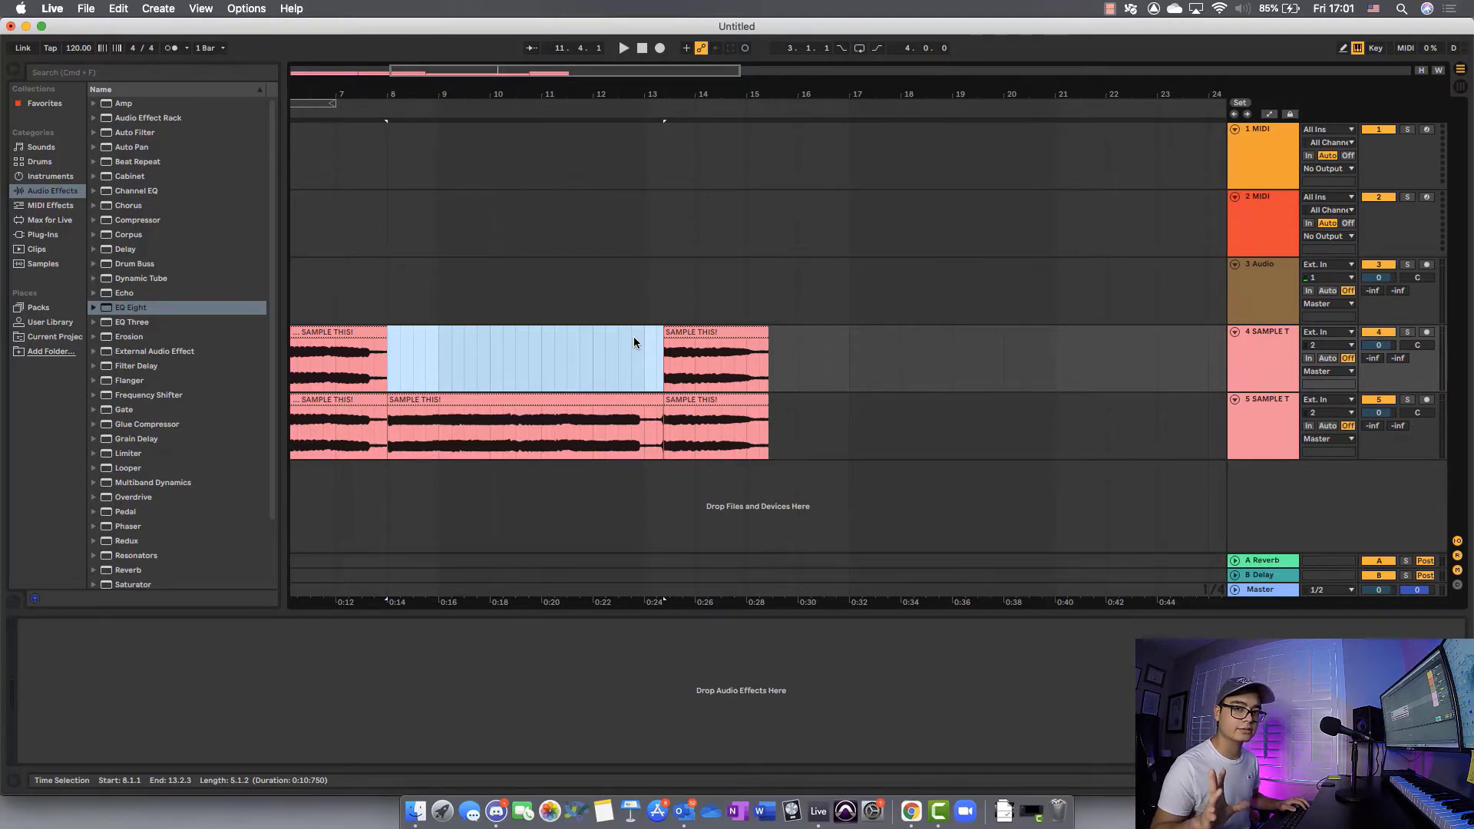
Step: Split the first clip on track 4 on both sides of its opening hit and delete the segment before 1.3.1
scroll(629, 341, left, 10)
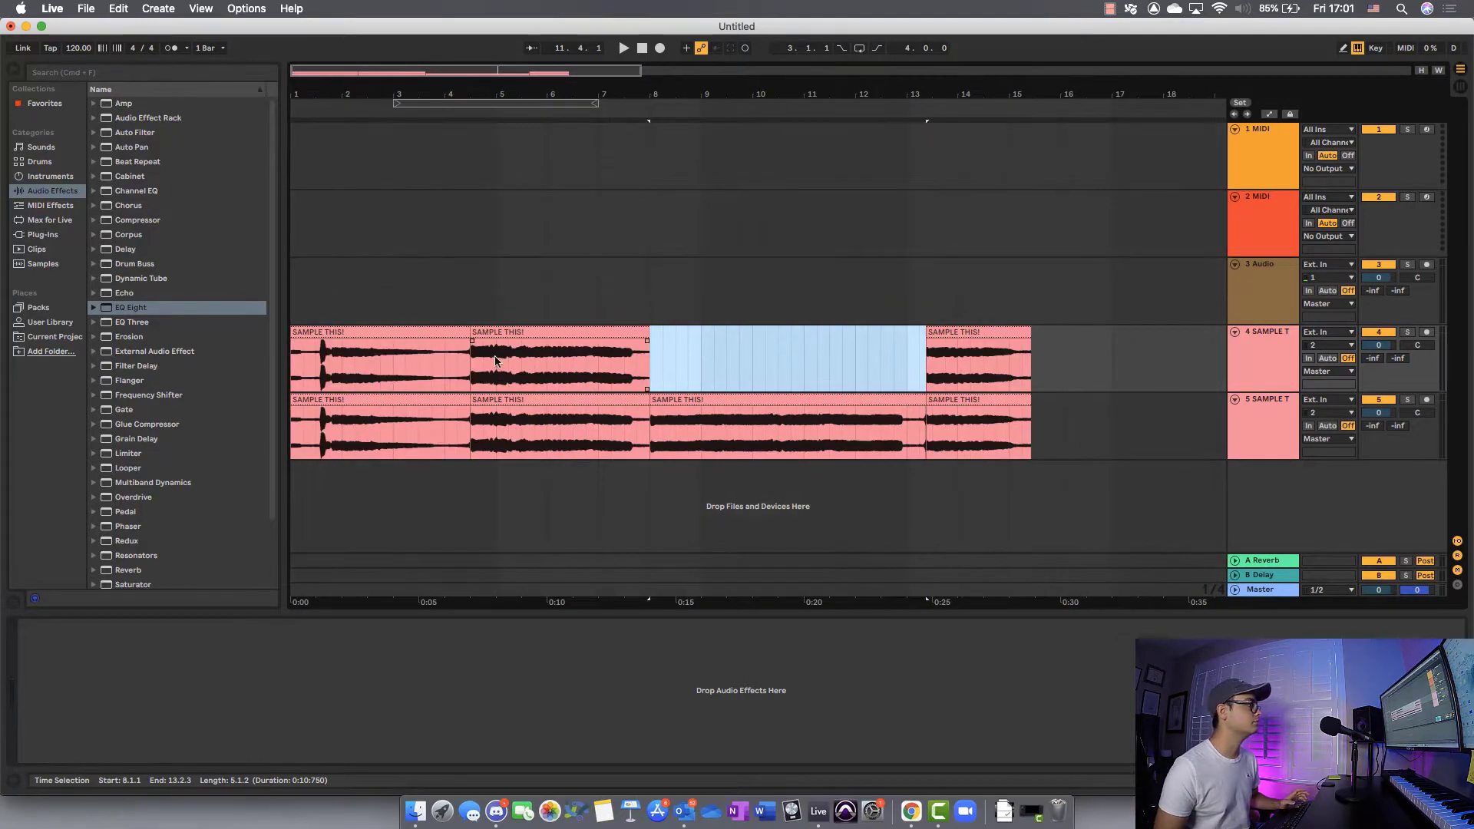
click(422, 341)
key(space)
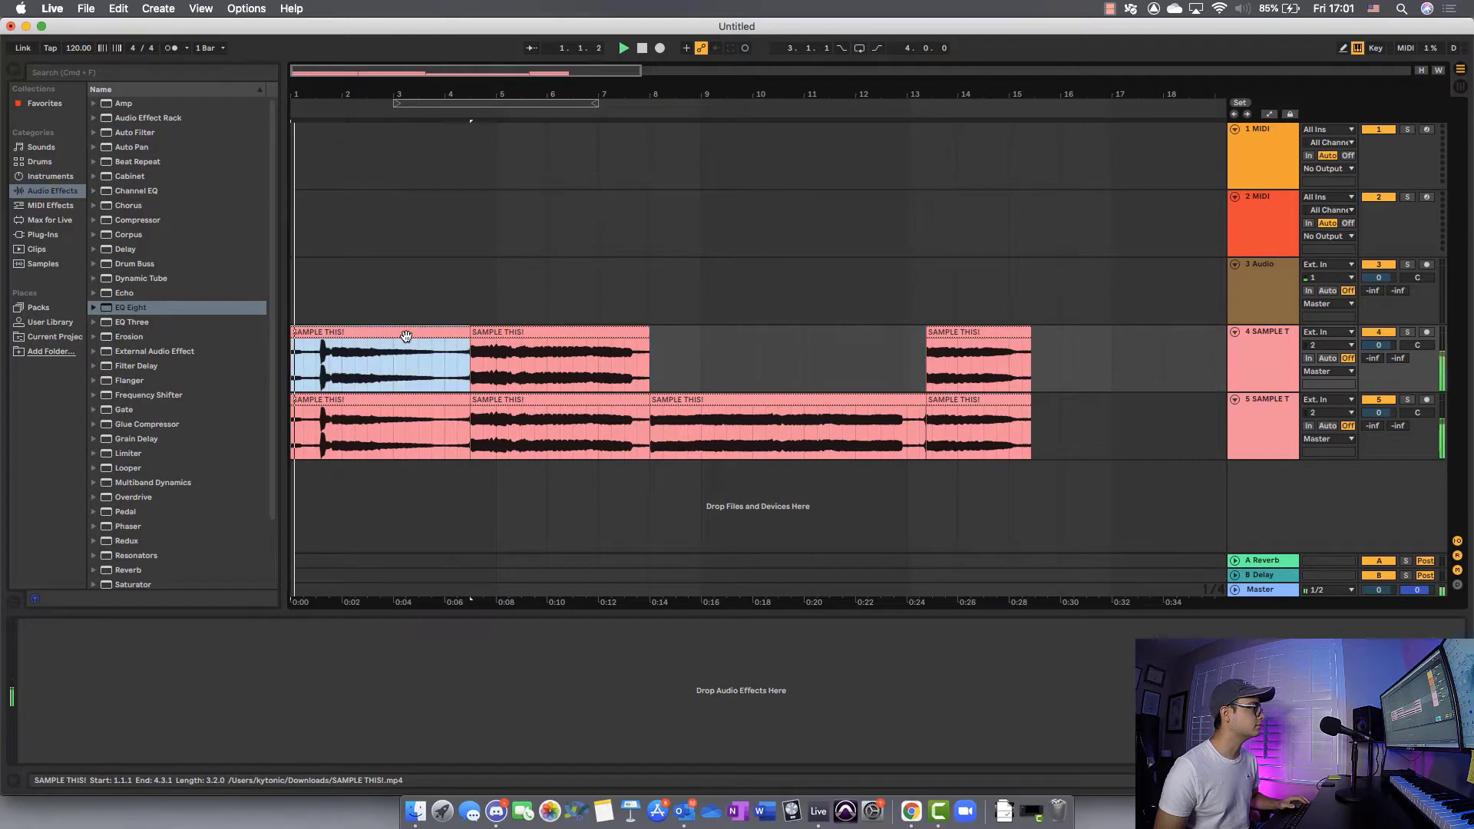
click(330, 370)
key(super+e)
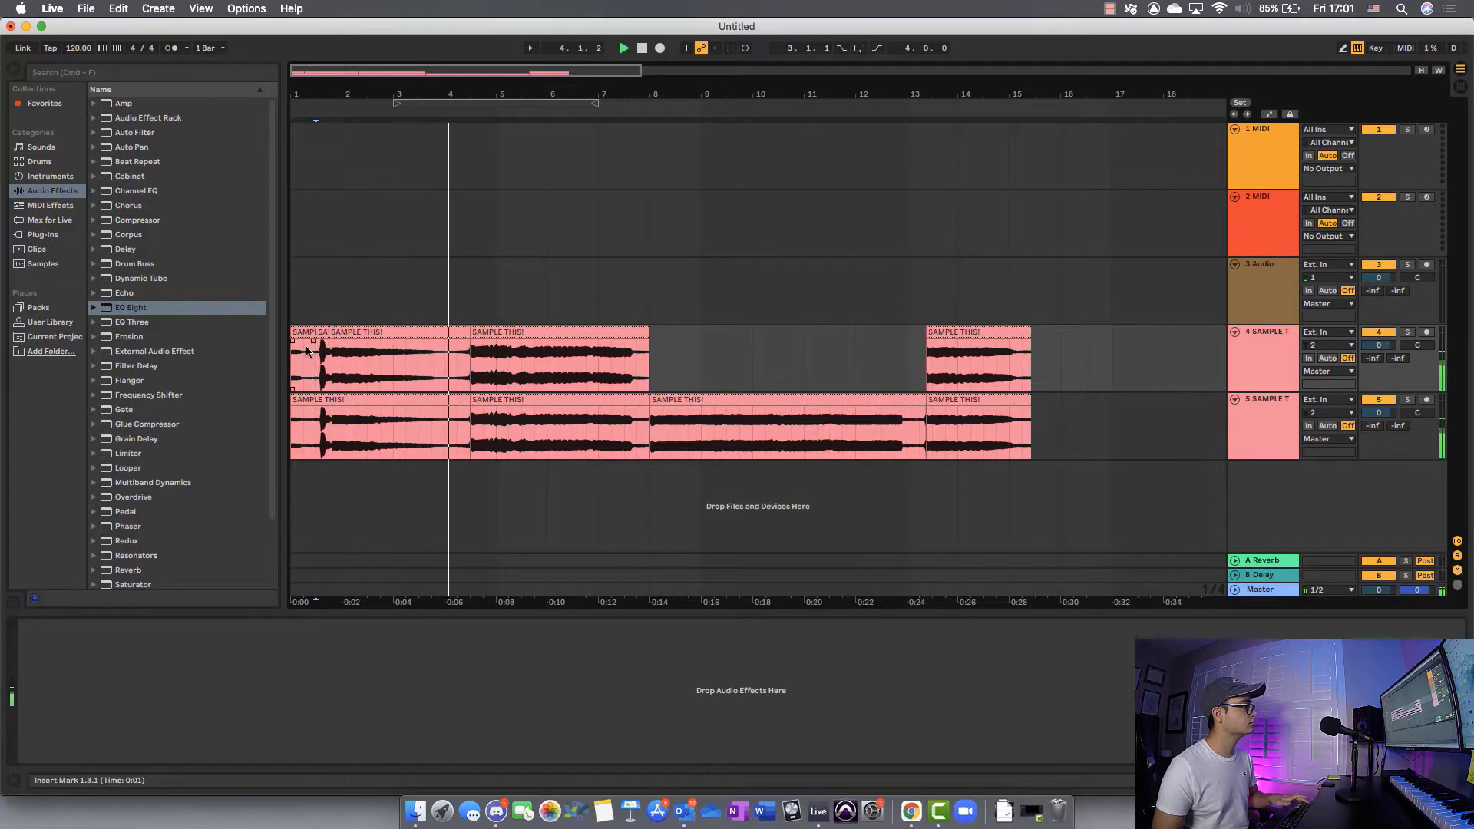
click(319, 372)
key(super+e)
click(299, 331)
key(Delete)
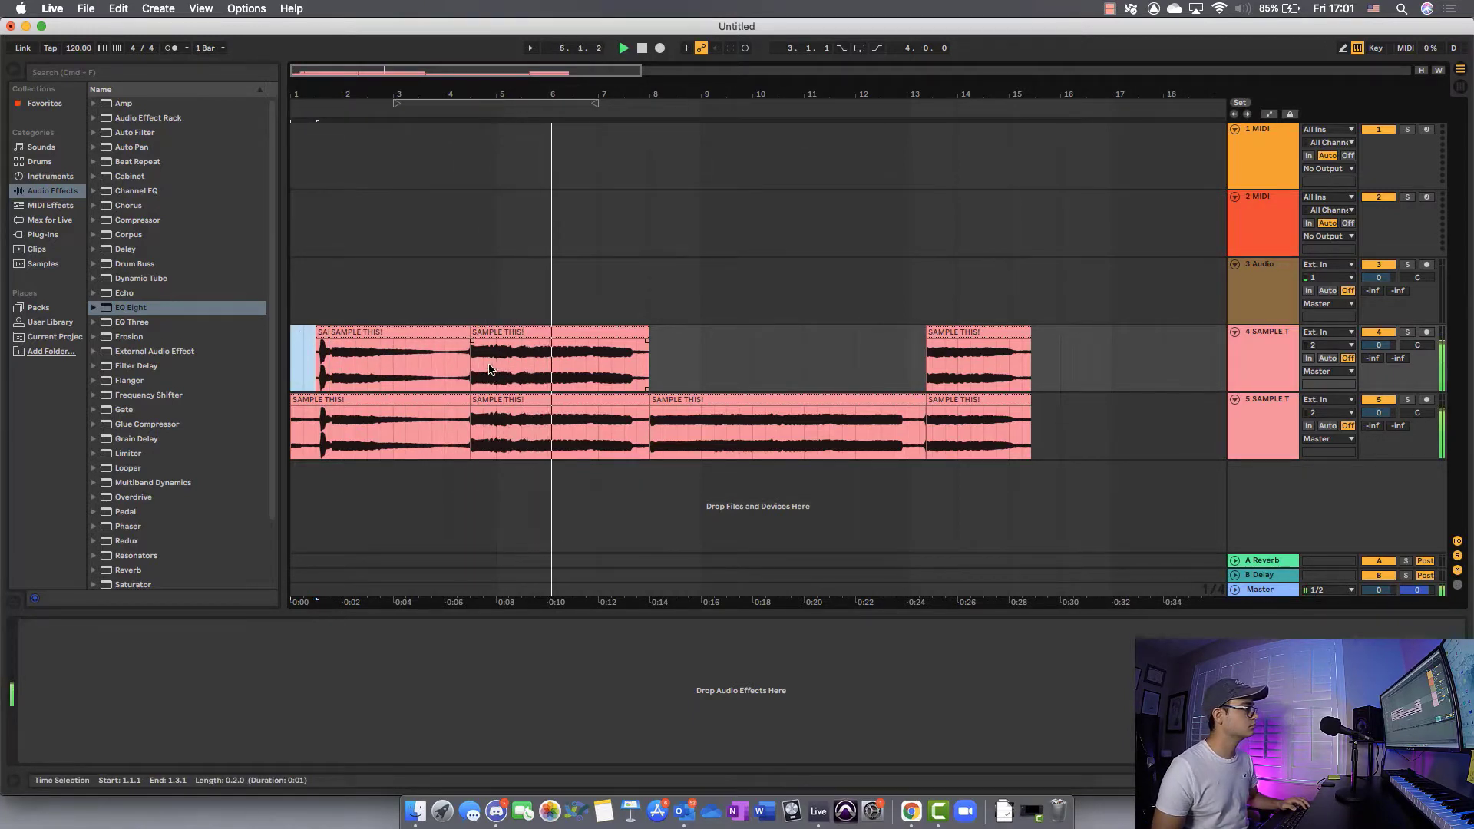
Step: Delete the clips after the first one on the duplicated track and extend that first clip to 15.2.3, restoring the full sample
click(1249, 434)
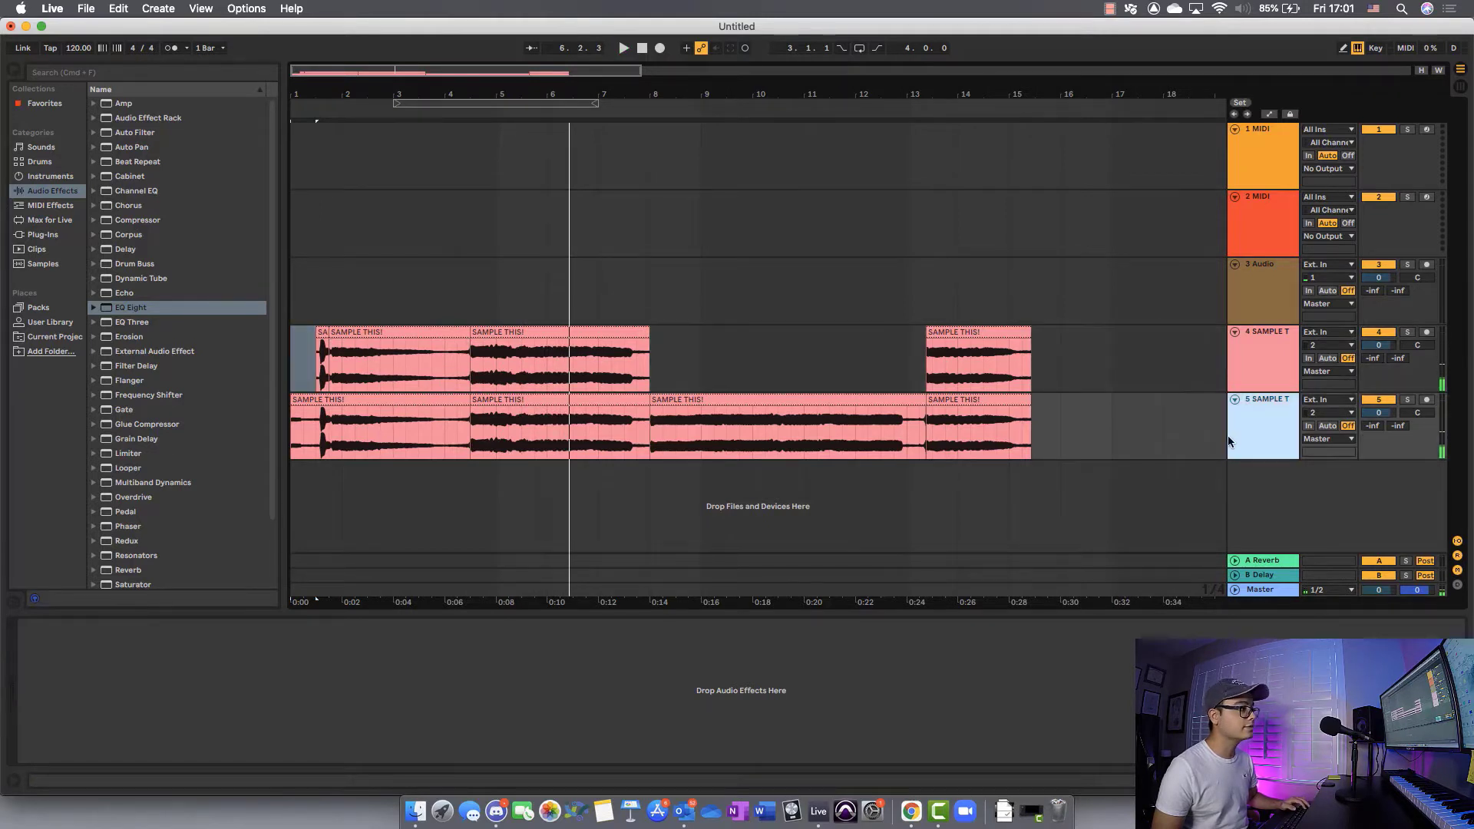
click(908, 405)
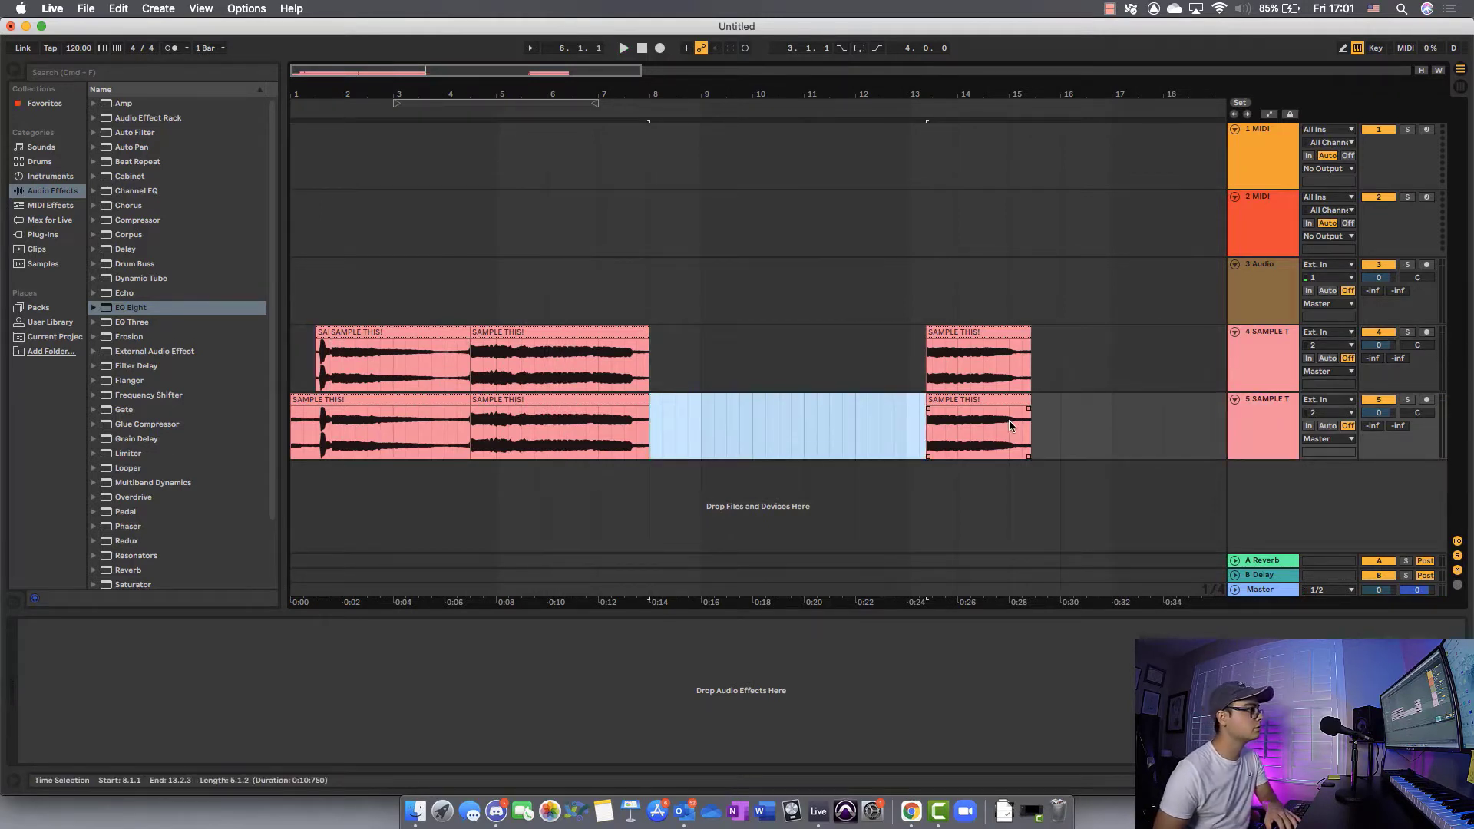
key(Delete)
click(560, 430)
key(Delete)
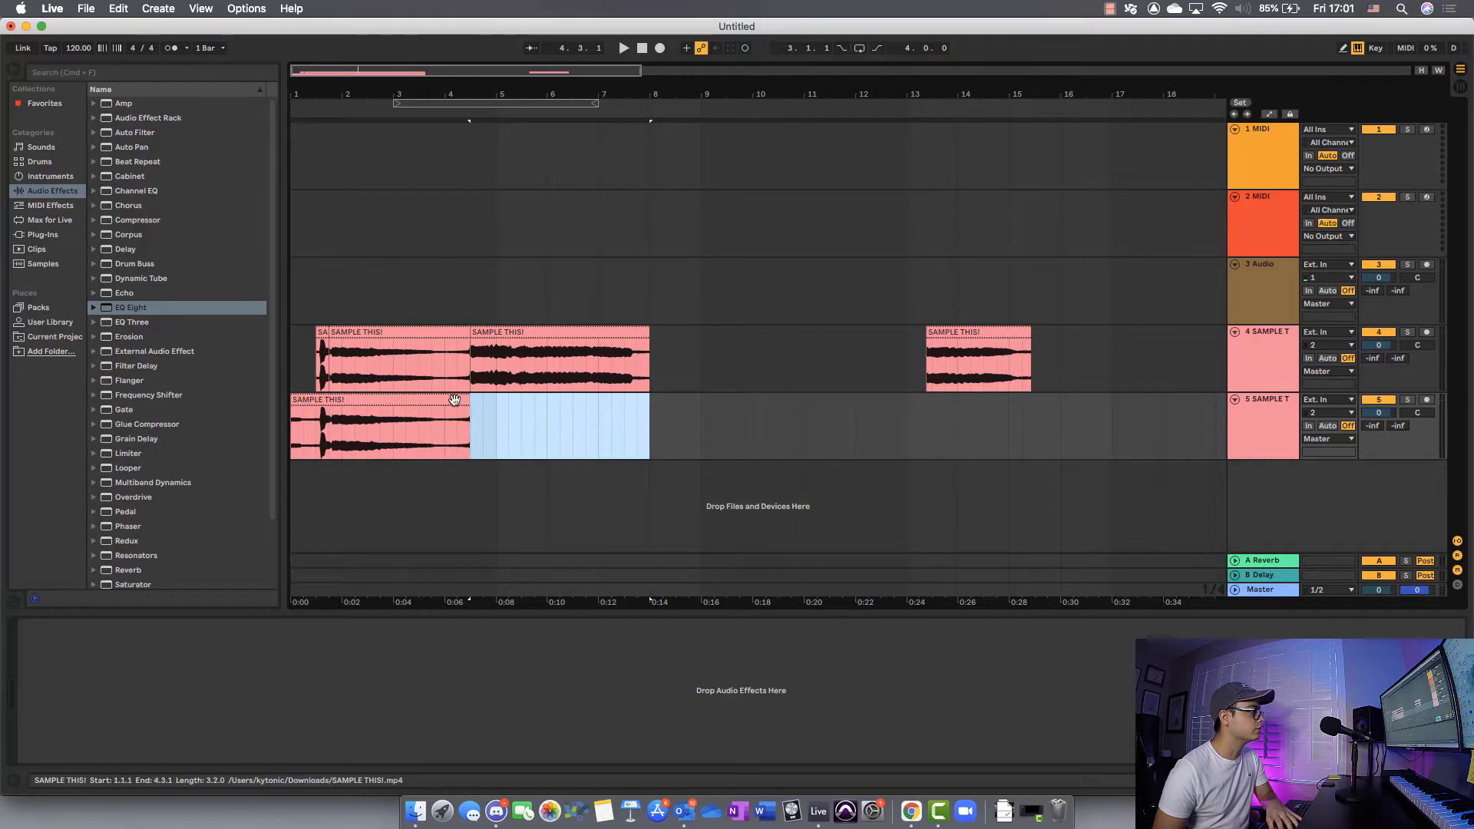
drag(469, 430, 1031, 434)
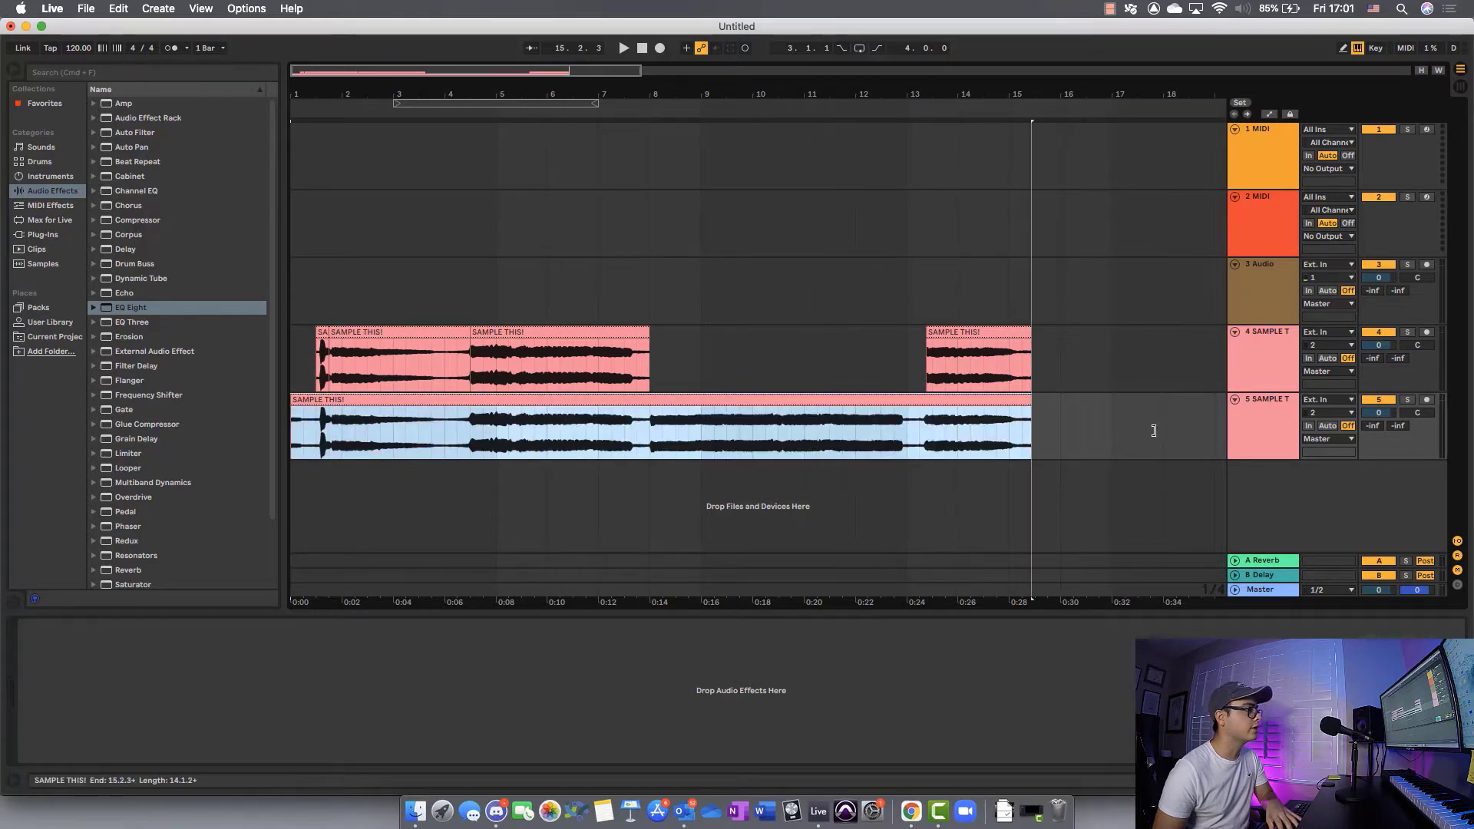
Step: Slice the yellow Untitled clip to a new MIDI track with one slice per 1/4 note and the built-in slicing preset
right_click(946, 403)
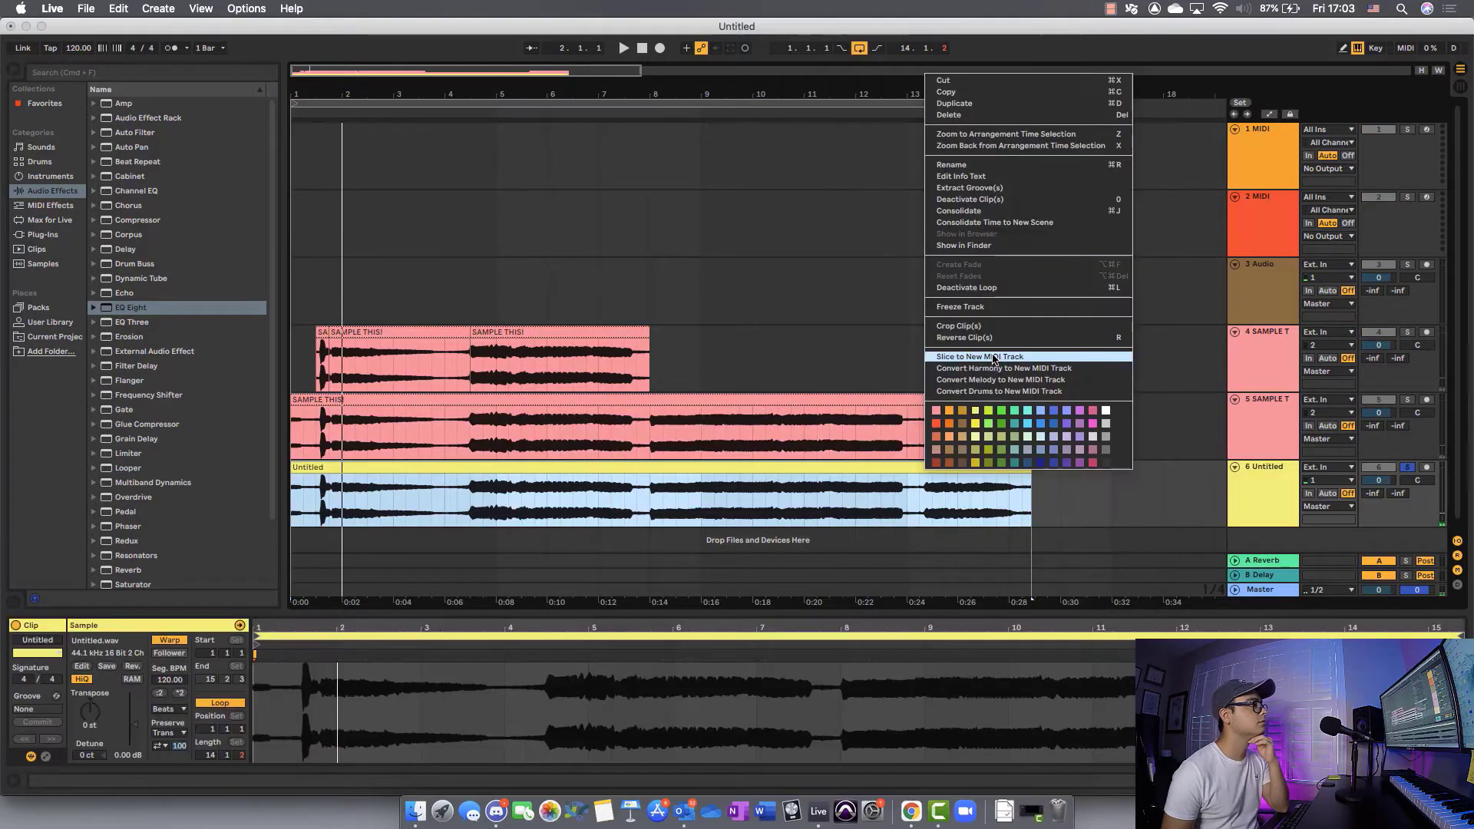
click(991, 353)
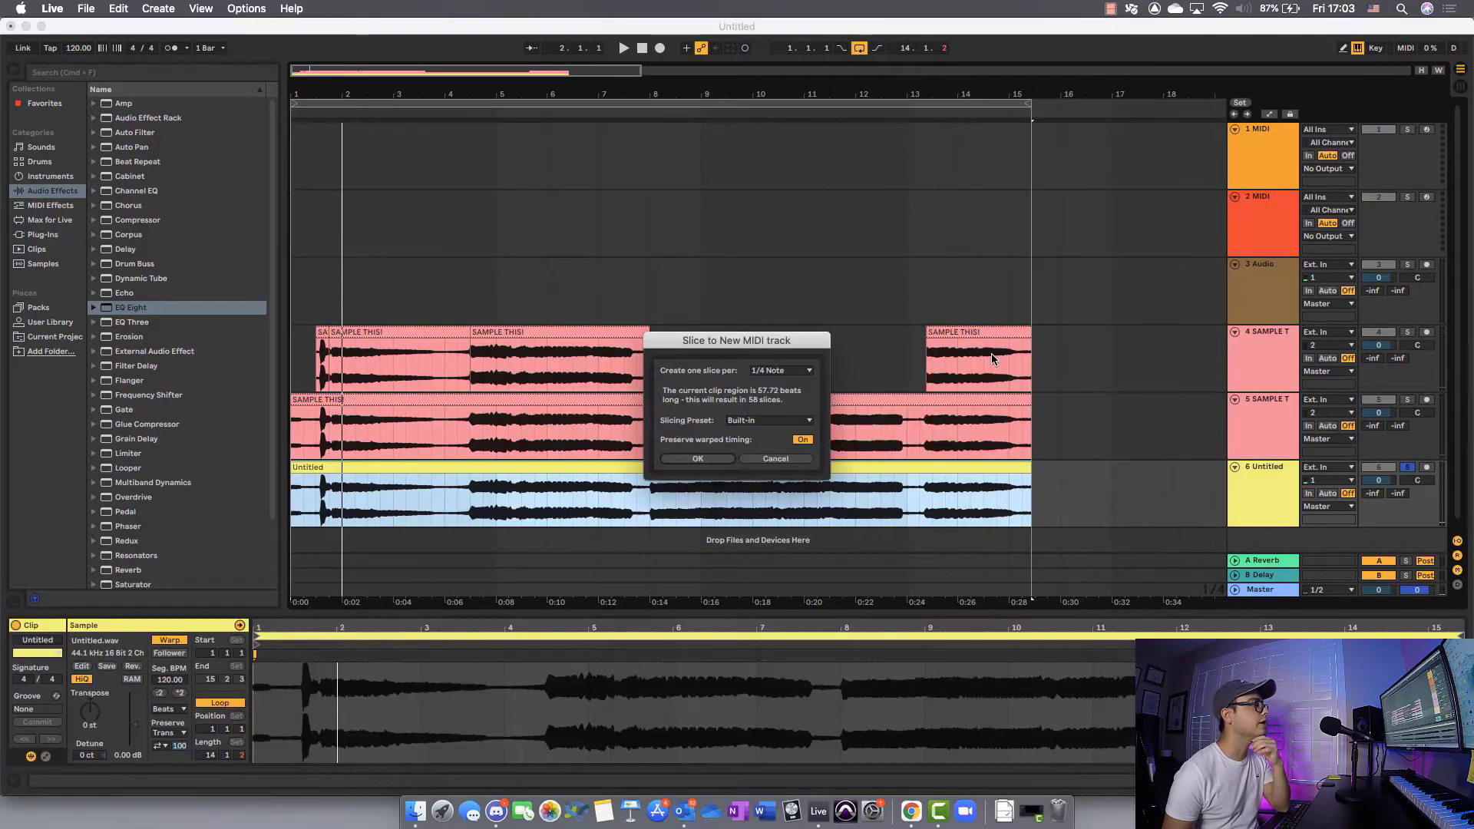
click(721, 459)
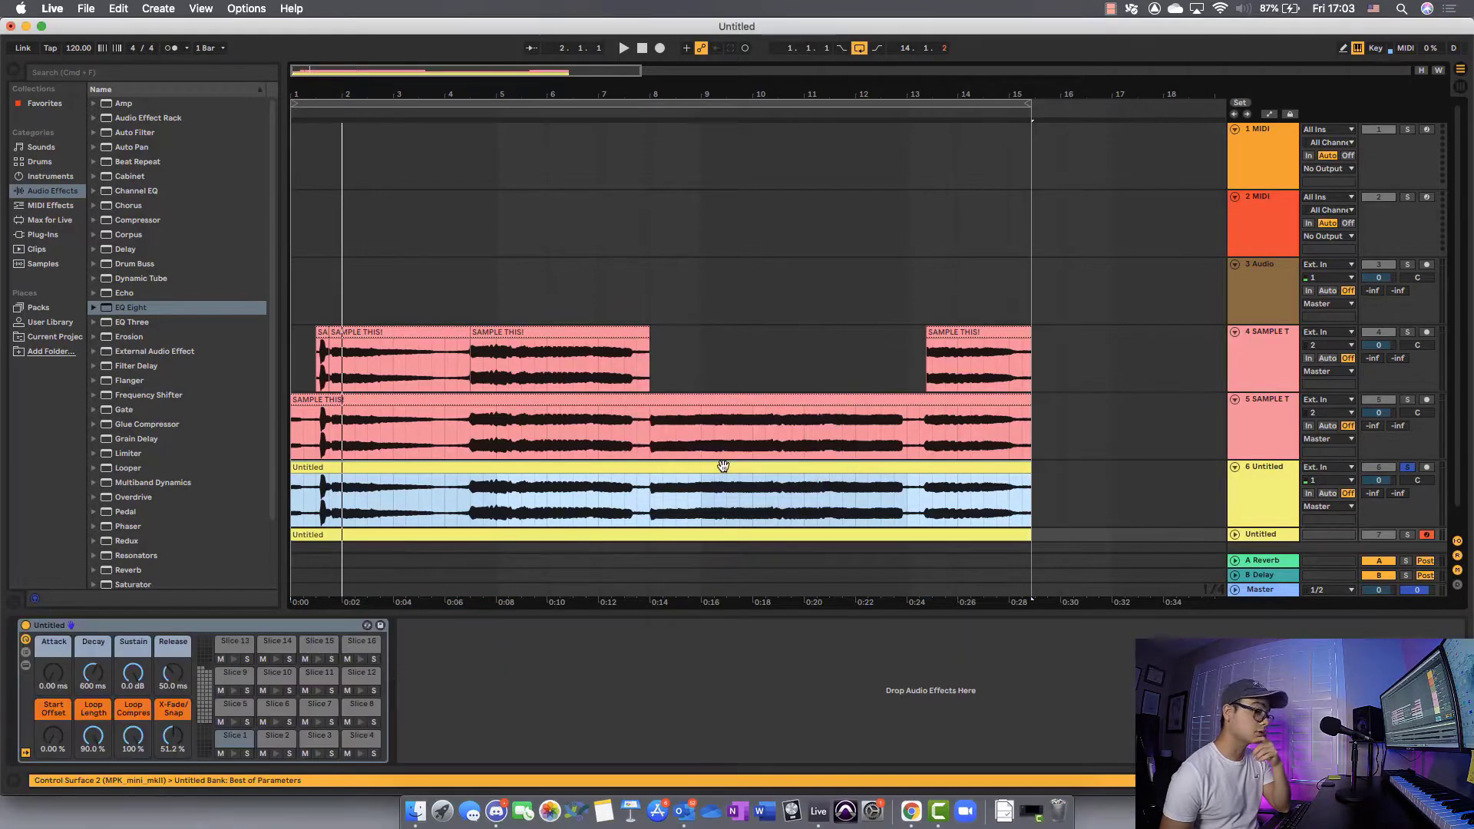
Step: Play the sliced MIDI clip, examine its slice notes in an enlarged note editor, and switch back to its device view
scroll(722, 465, down, 1)
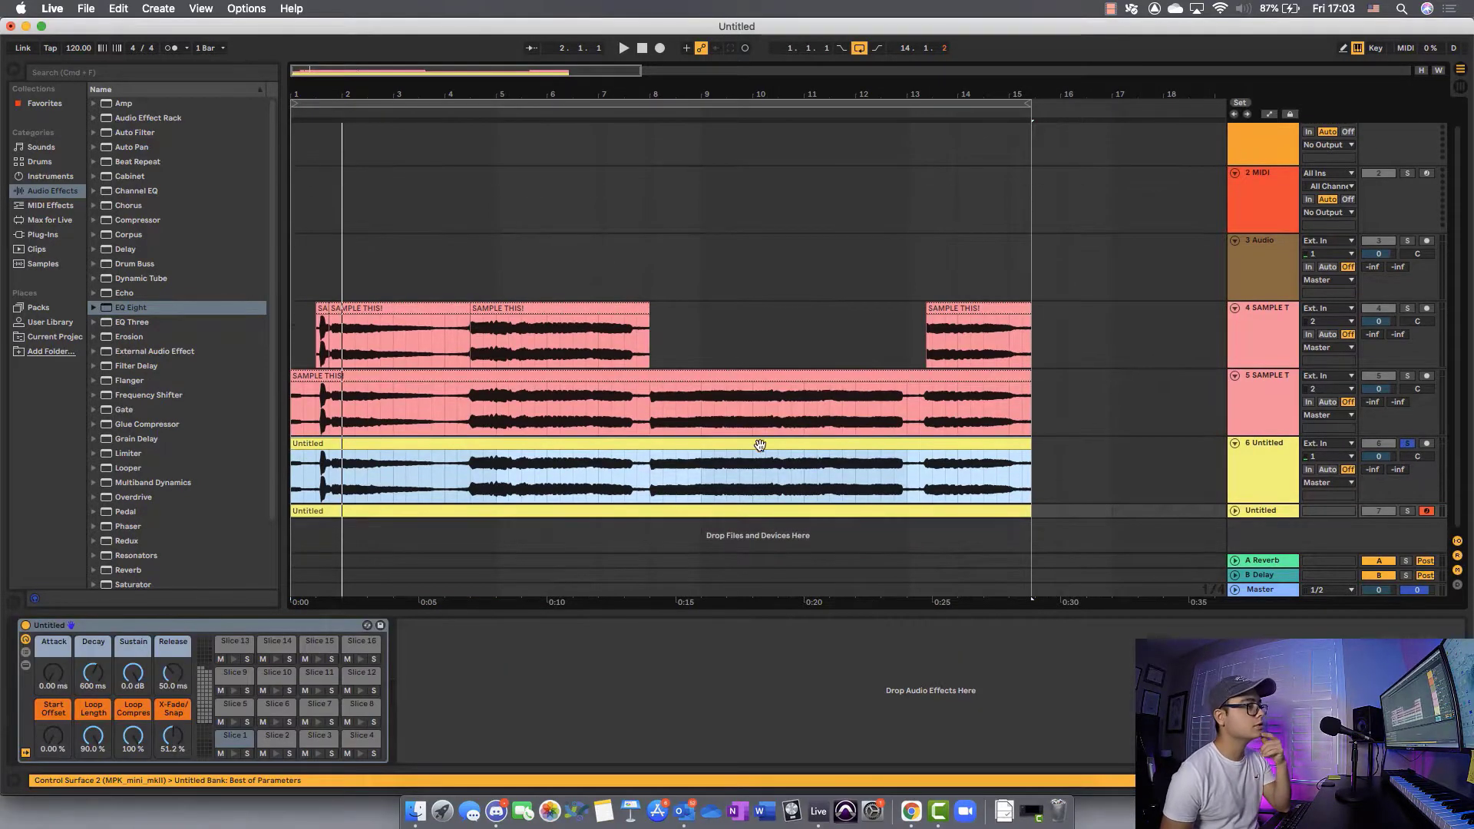
key(space)
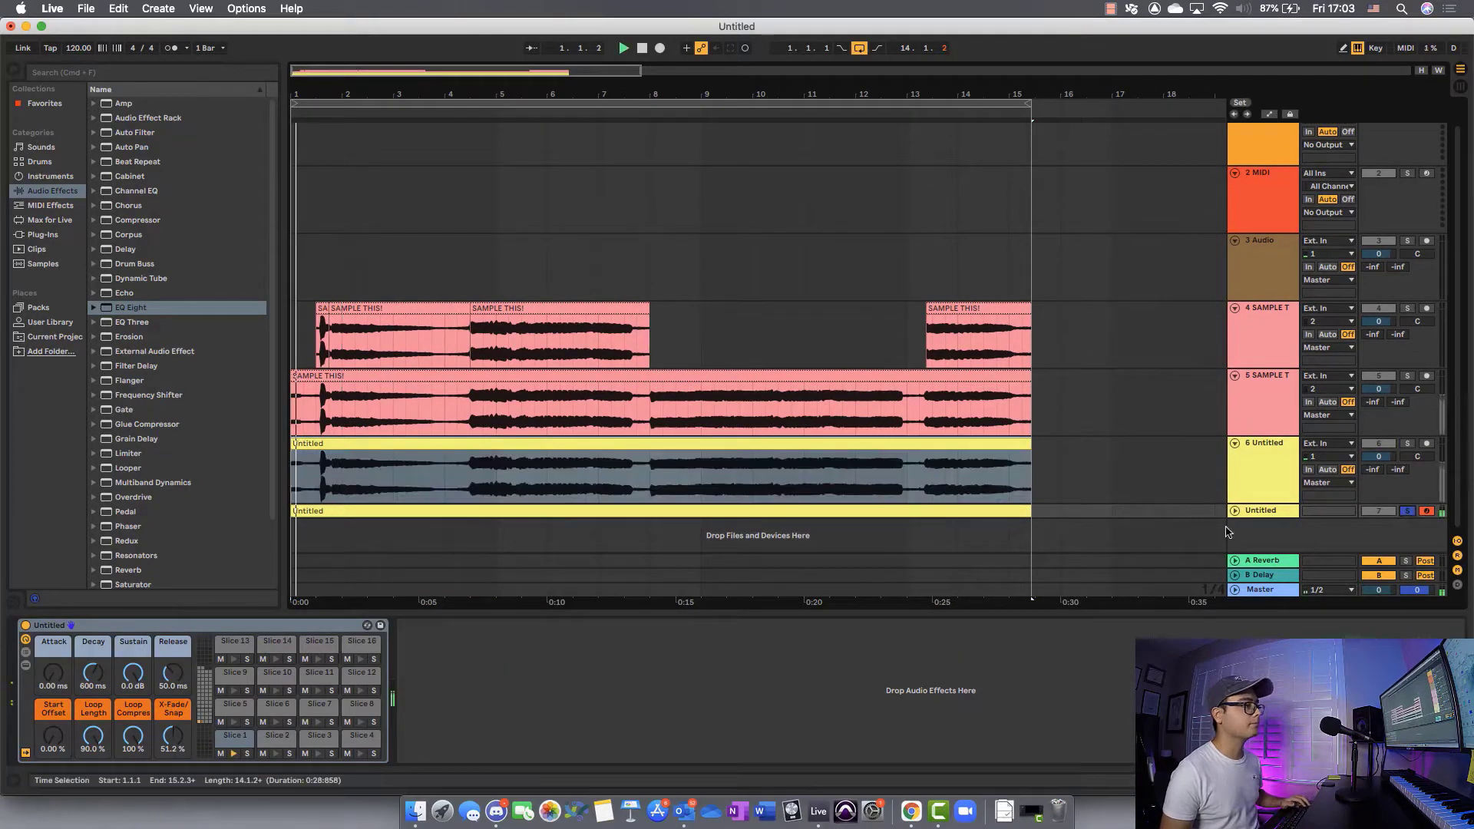
double_click(977, 510)
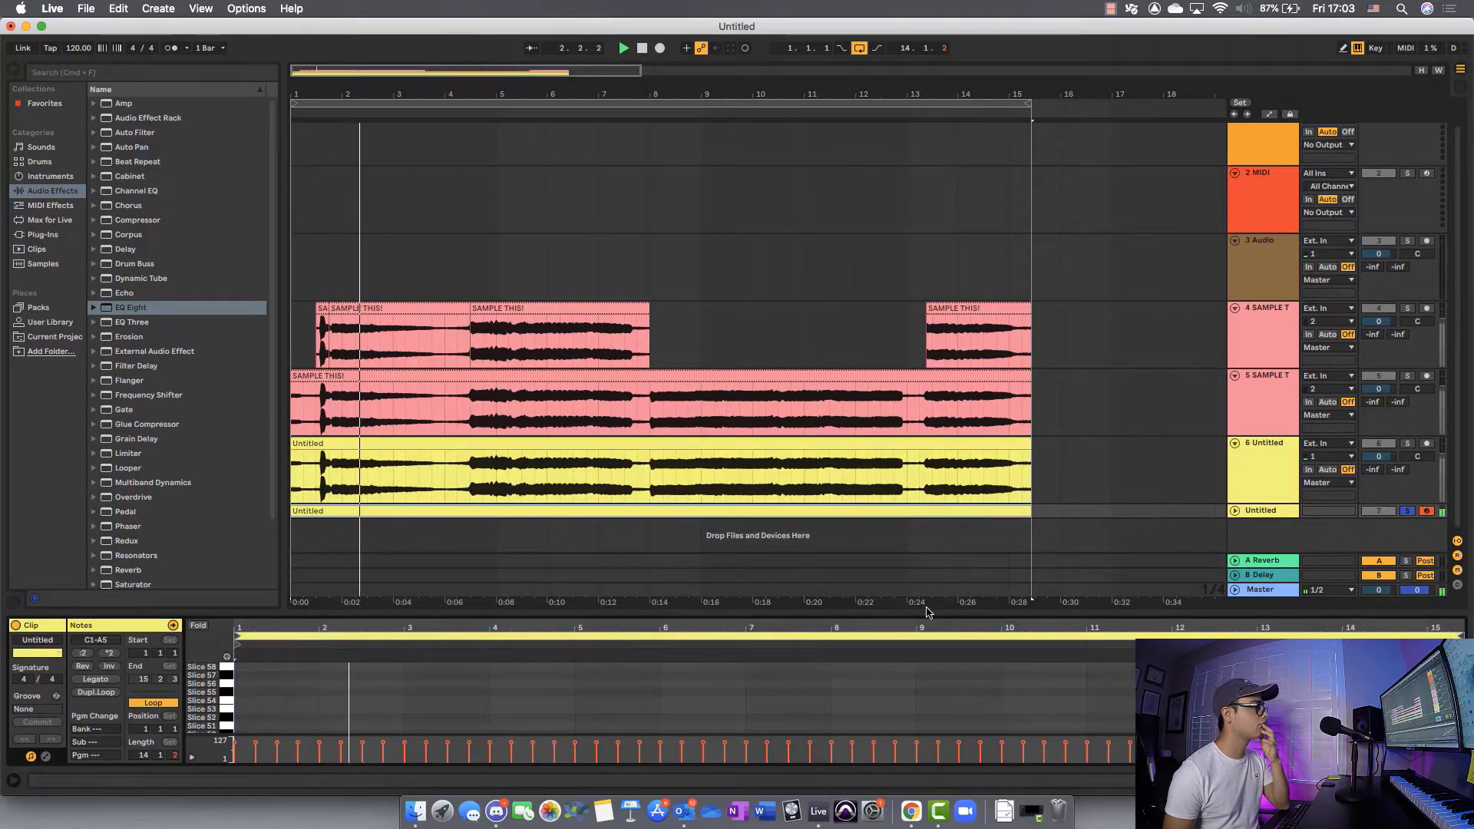
drag(932, 597, 932, 288)
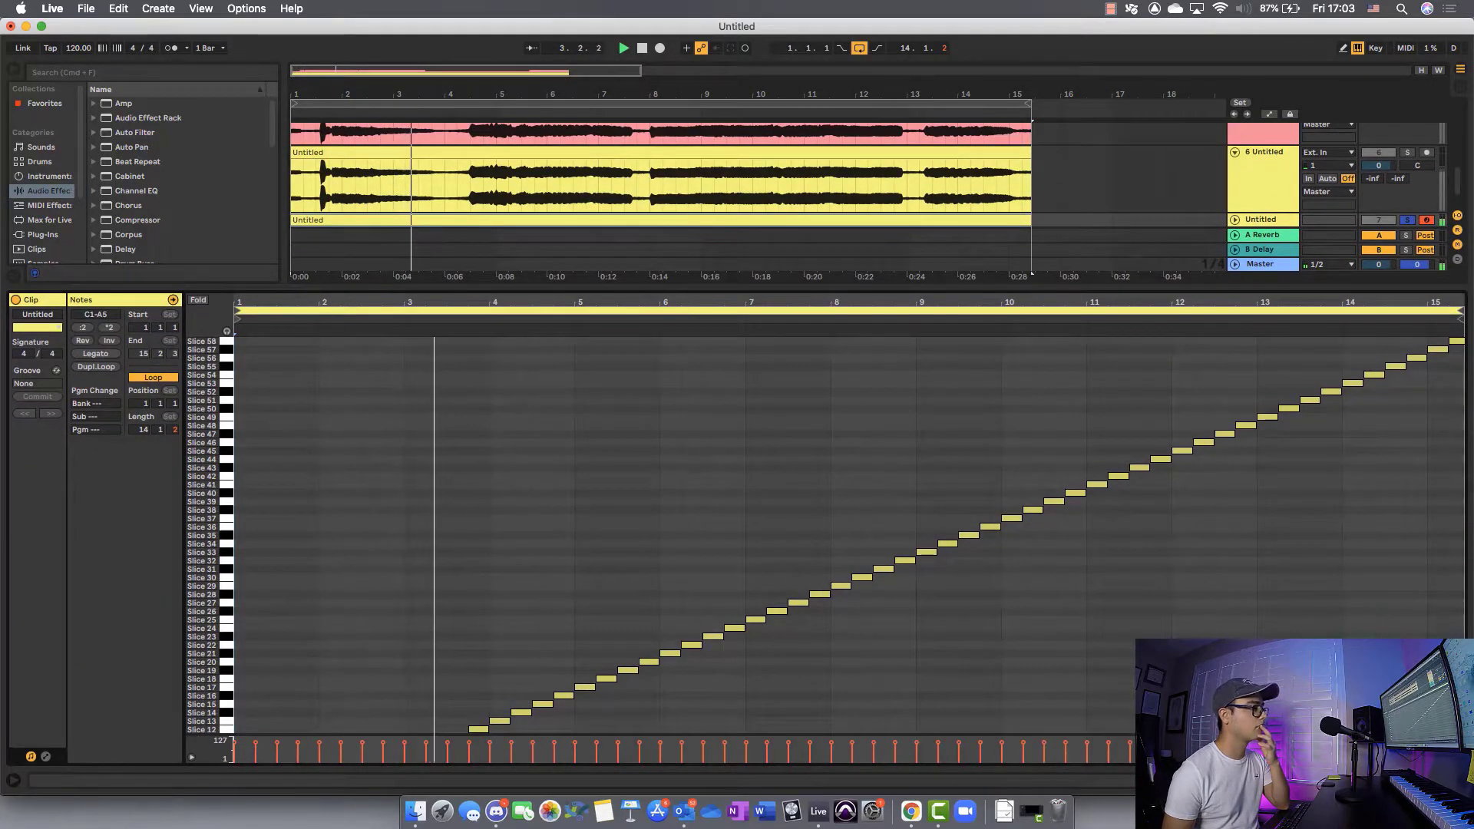
key(shift+Tab)
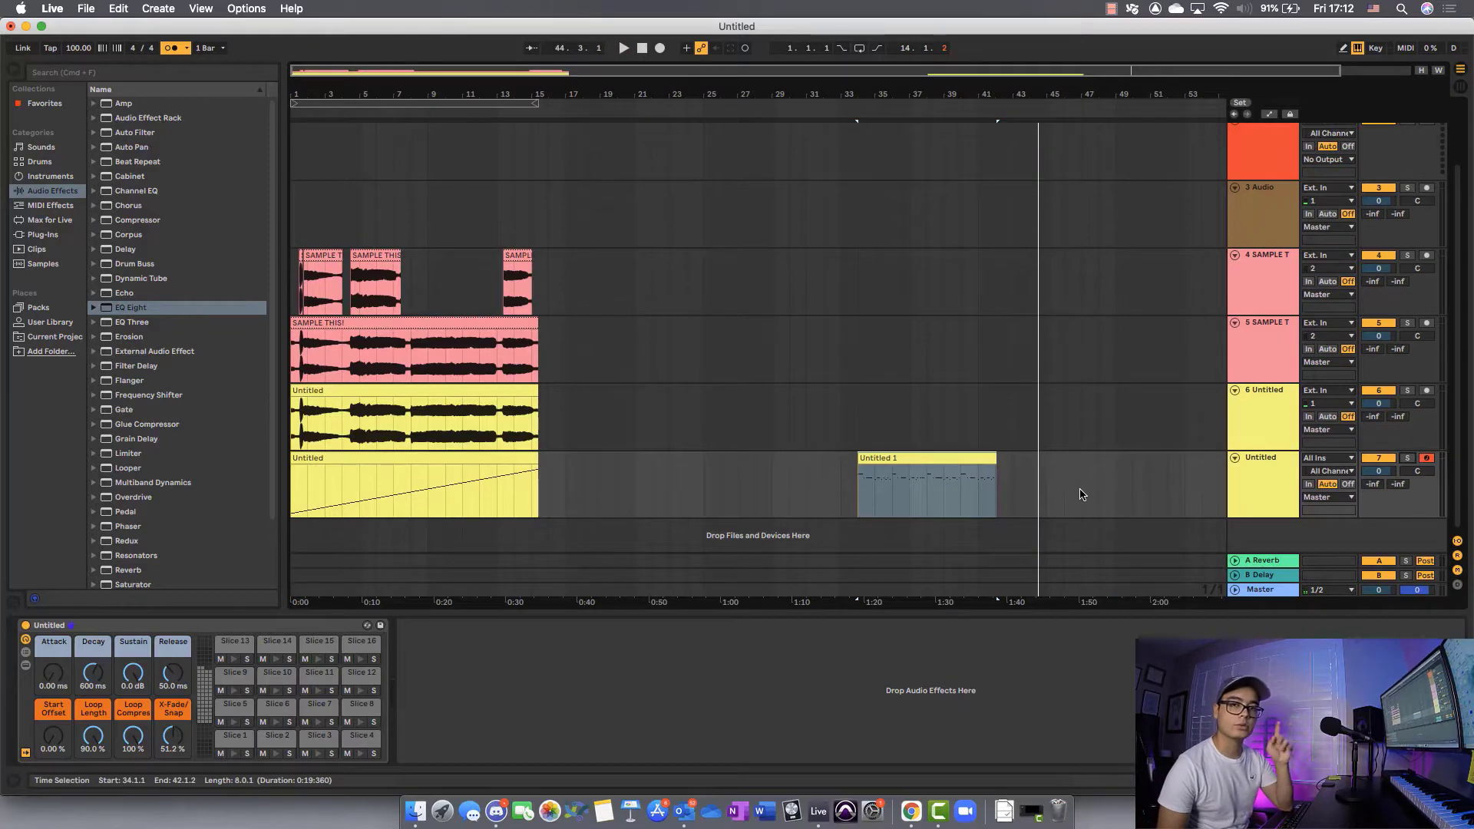
Step: Open the recorded Untitled 1 MIDI clip's notes, shrink the note editor, and play the clip
double_click(926, 483)
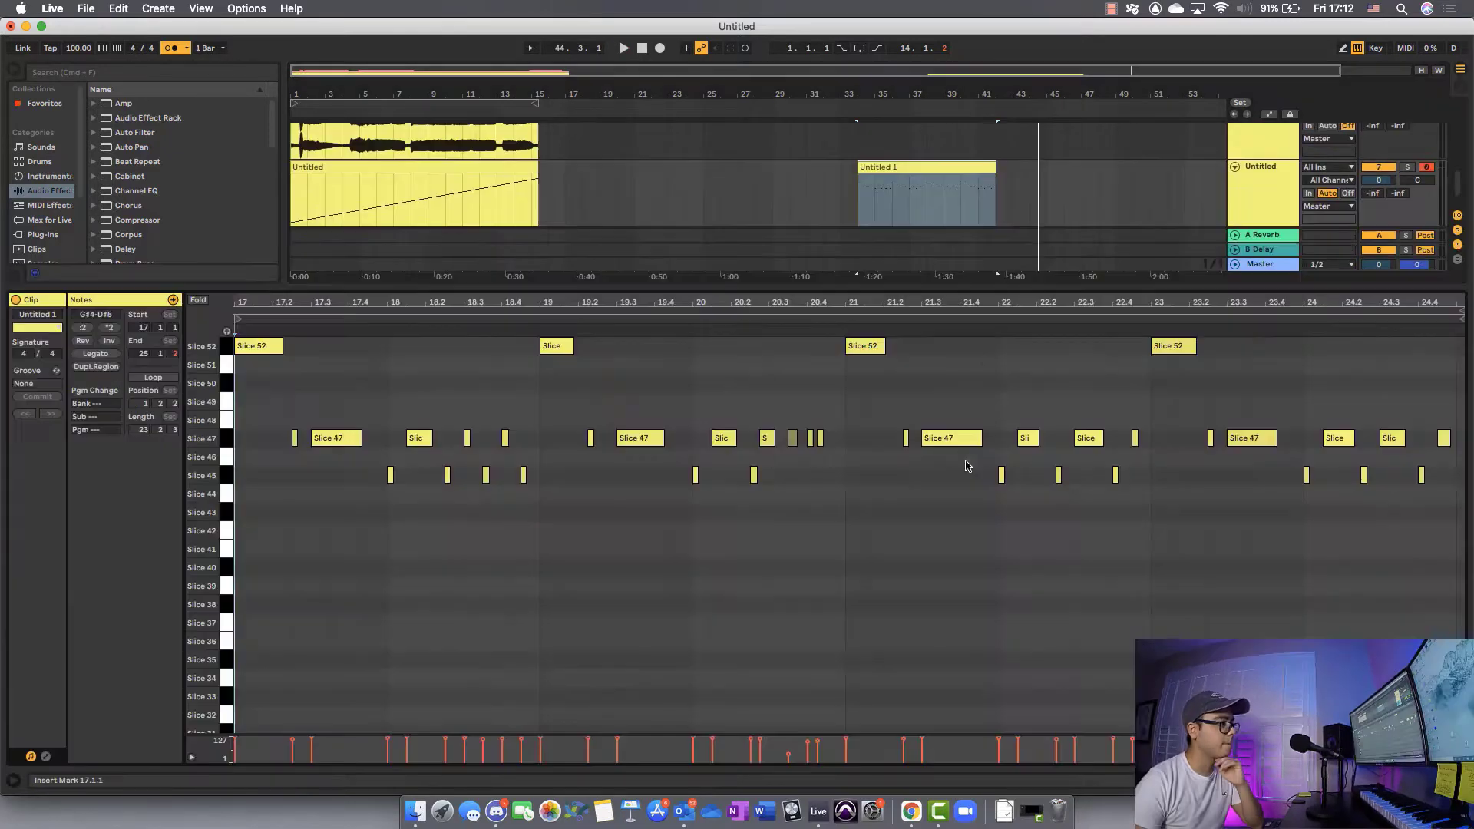
drag(971, 298, 953, 564)
key(space)
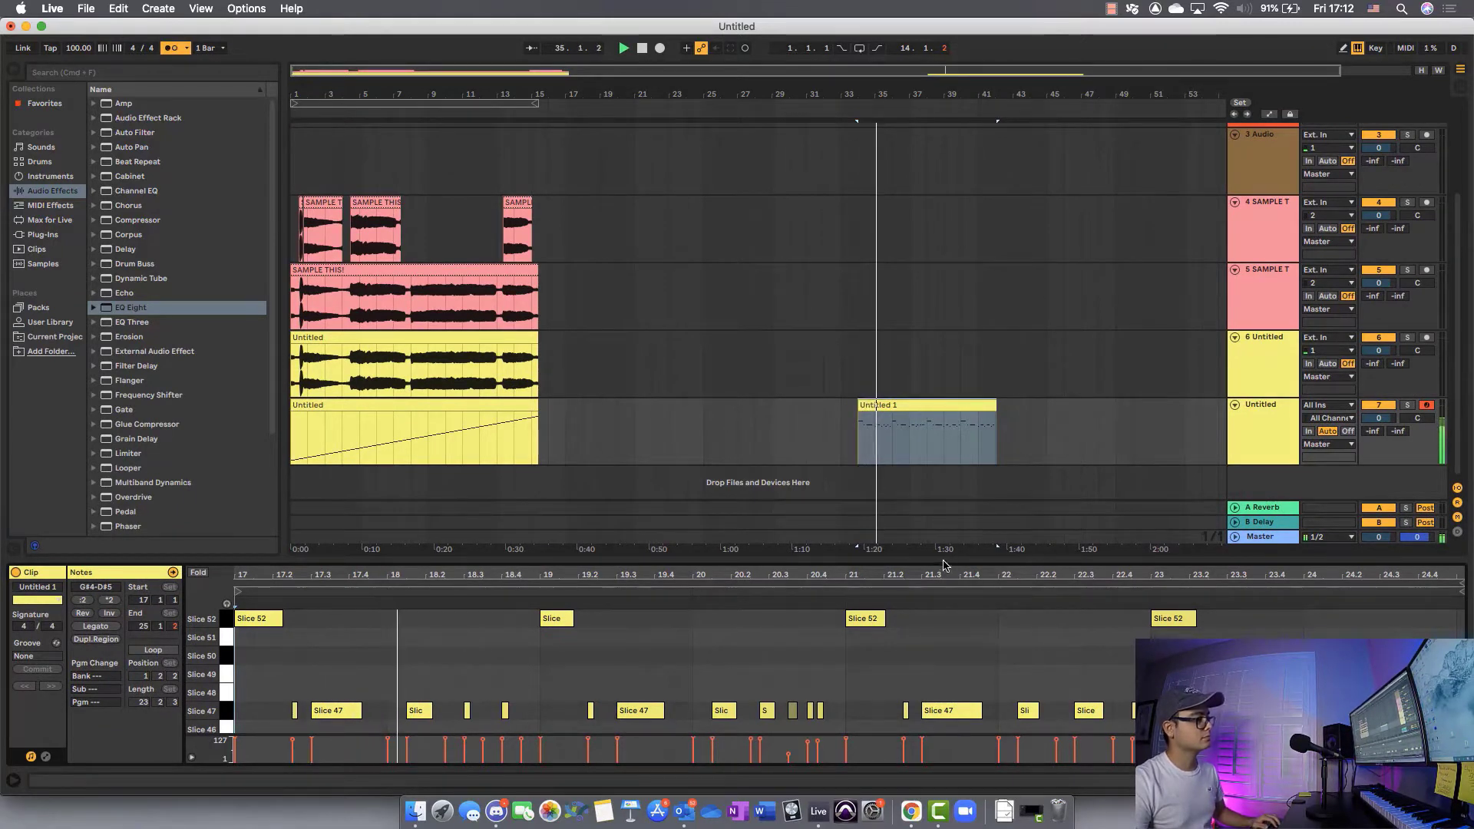
drag(944, 559, 941, 534)
Step: Set the project tempo to 120 BPM
click(77, 47)
text(120)
key(Return)
key(Up)
key(Up)
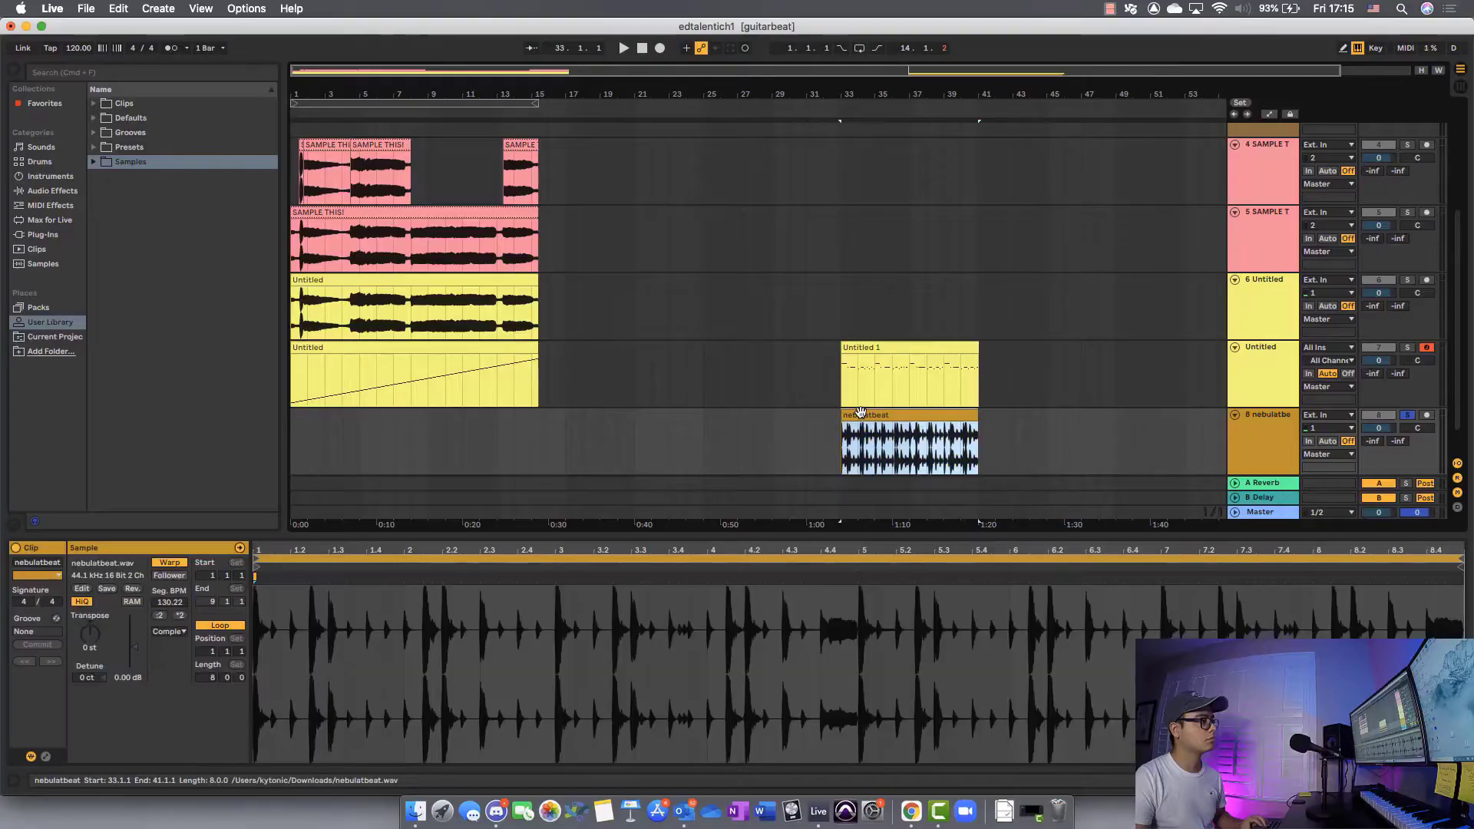
Step: Unsolo the nebulatbeat track to play it together with the Untitled 1 clip, and open that clip's slice notes
click(1228, 439)
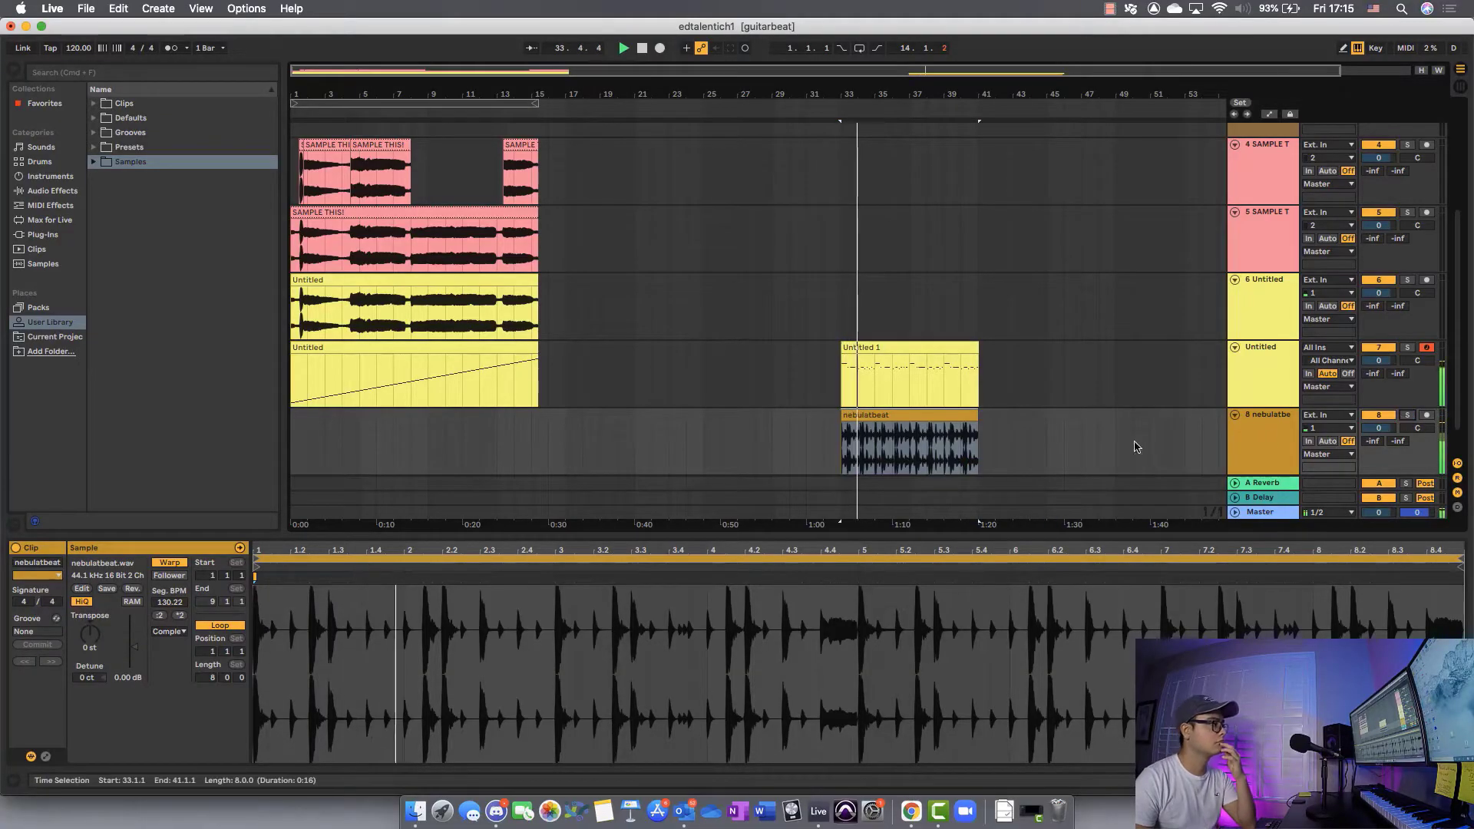
click(947, 348)
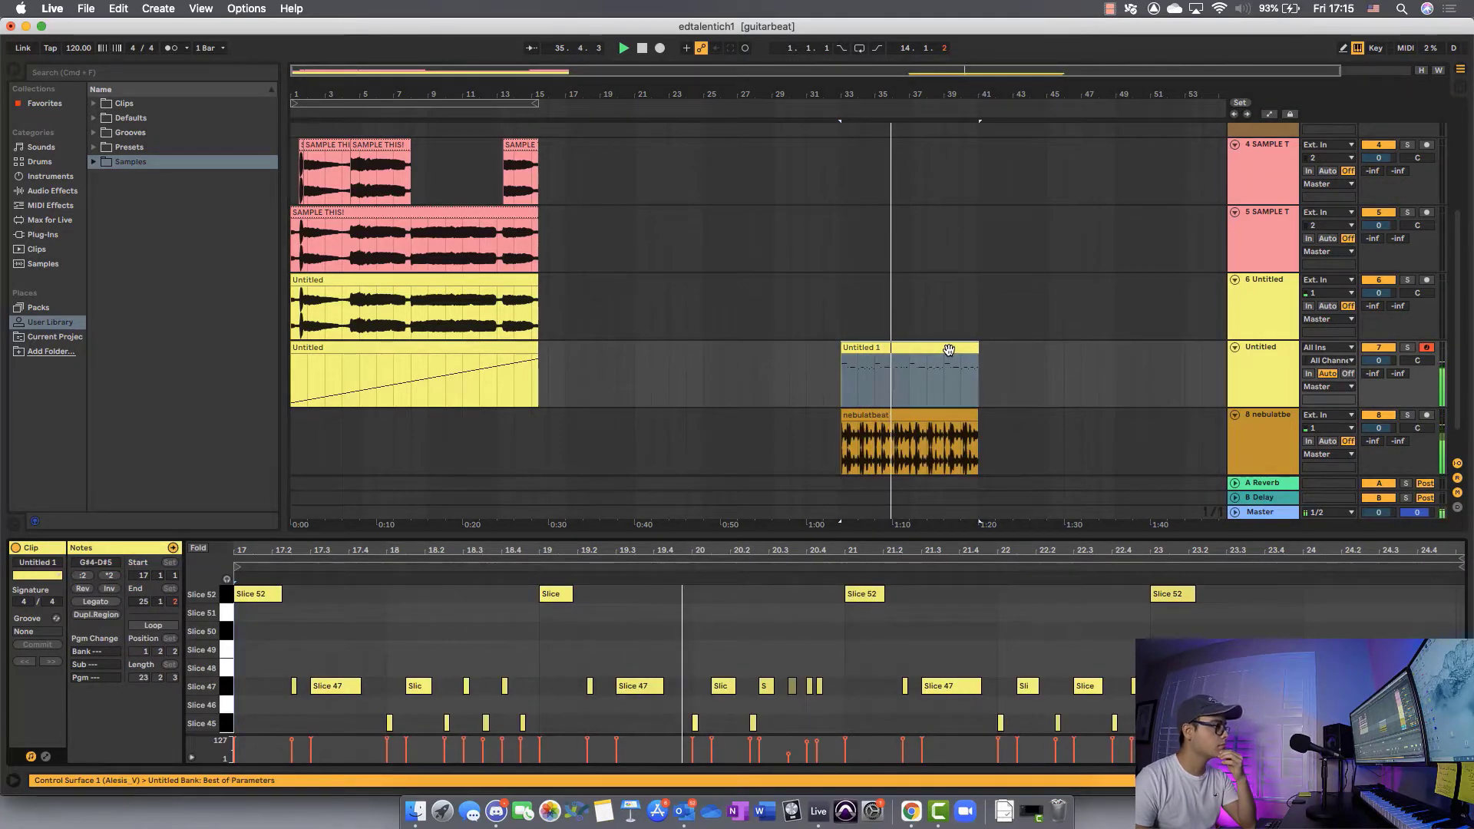
click(569, 600)
click(570, 600)
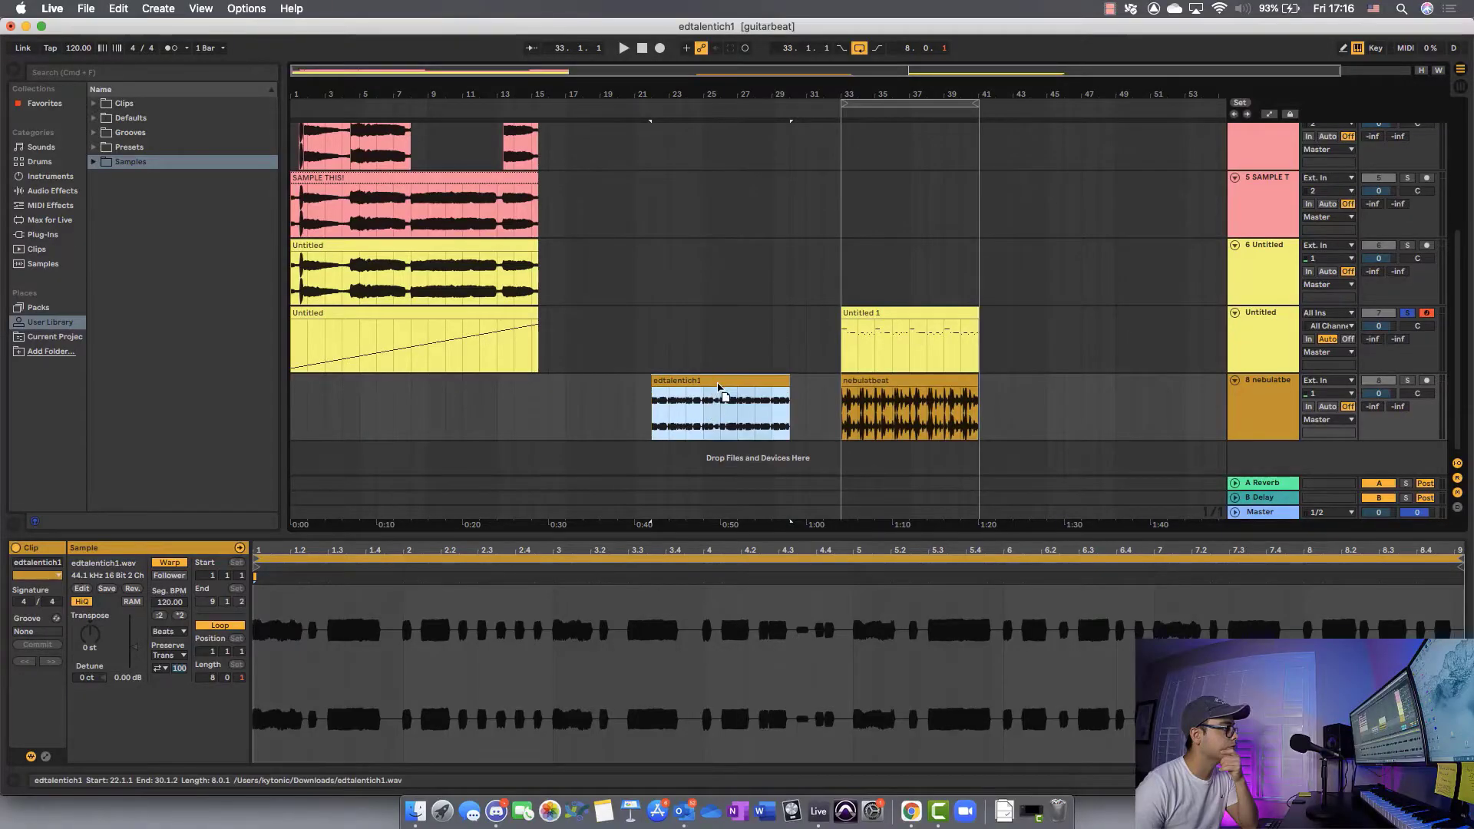
Step: Move the edtalentich1 clip onto its own new track at bar 33 and unsolo the Untitled MIDI track
drag(721, 391, 908, 460)
click(1280, 429)
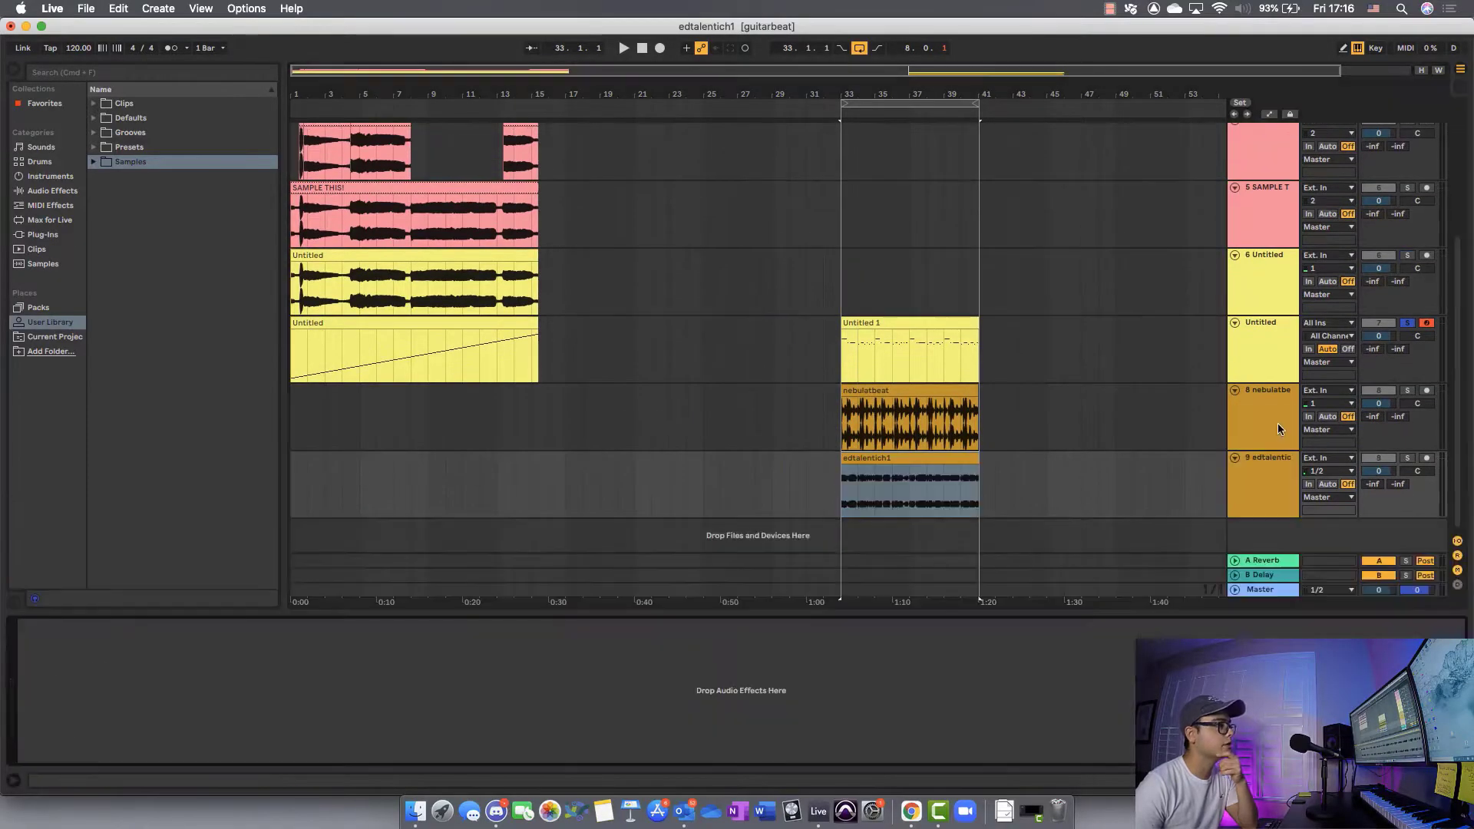
click(1415, 324)
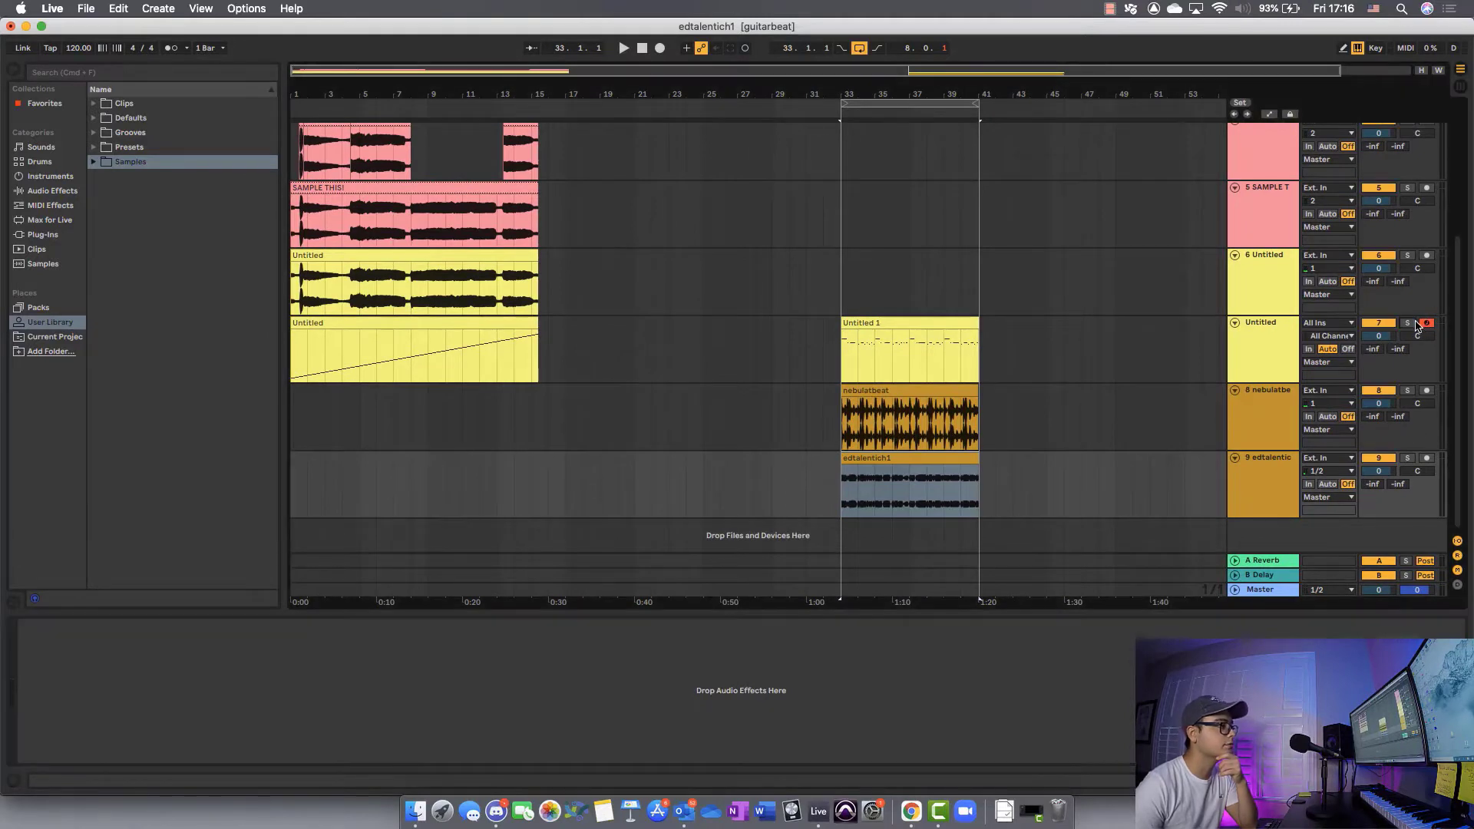
Step: Set the edtalentich1 clip's warp mode to Complex, transpose it to -12 st, and play the loop
double_click(944, 505)
click(165, 631)
click(172, 687)
key(space)
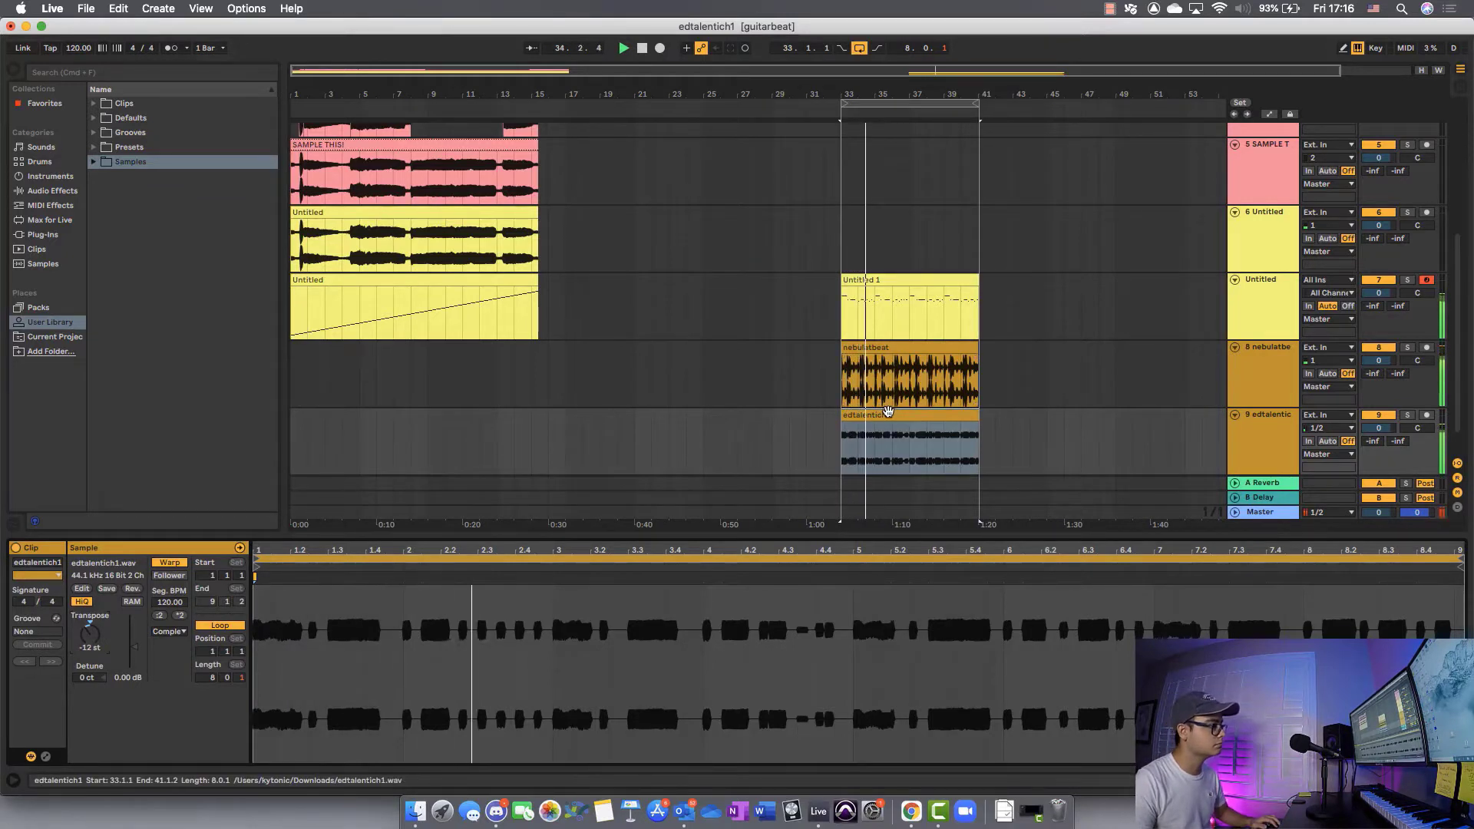
Step: Reorder the tracks so that the edtalentich1 track sits directly above the nebulatbeat track
drag(888, 410, 1265, 330)
scroll(839, 376, up, 1)
scroll(838, 376, up, 5)
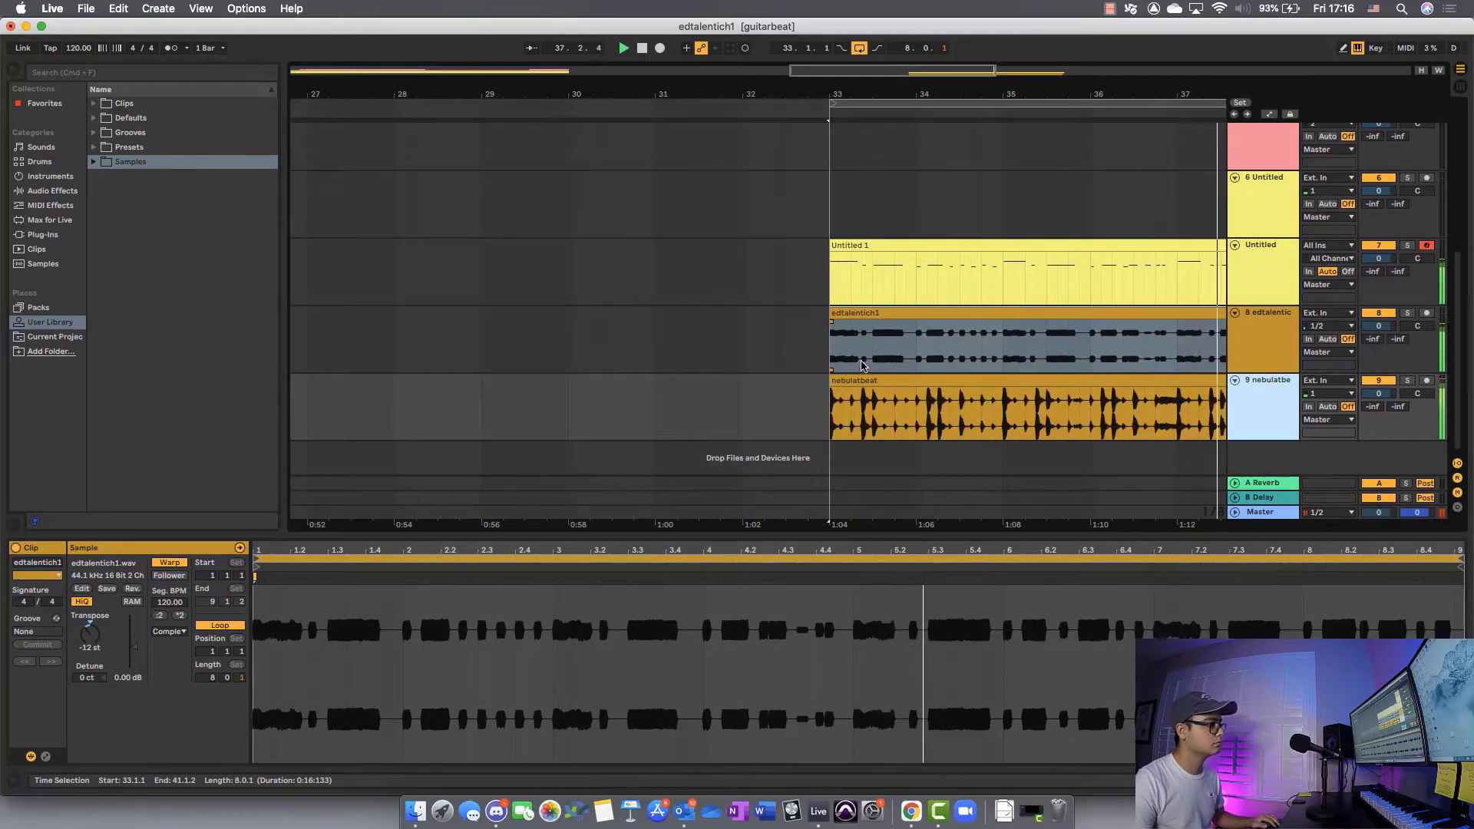
scroll(854, 363, down, 2)
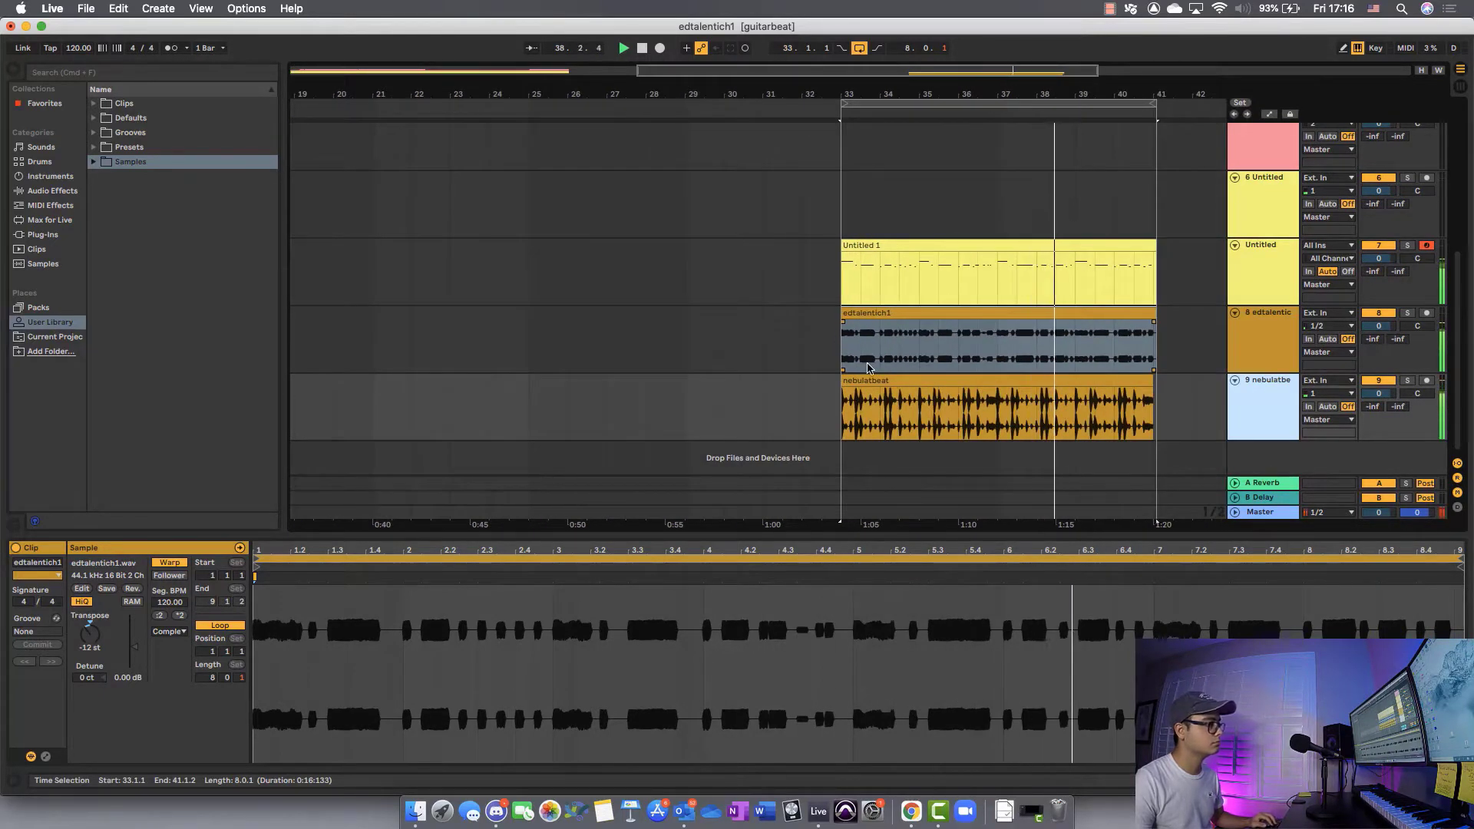
scroll(865, 356, up, 2)
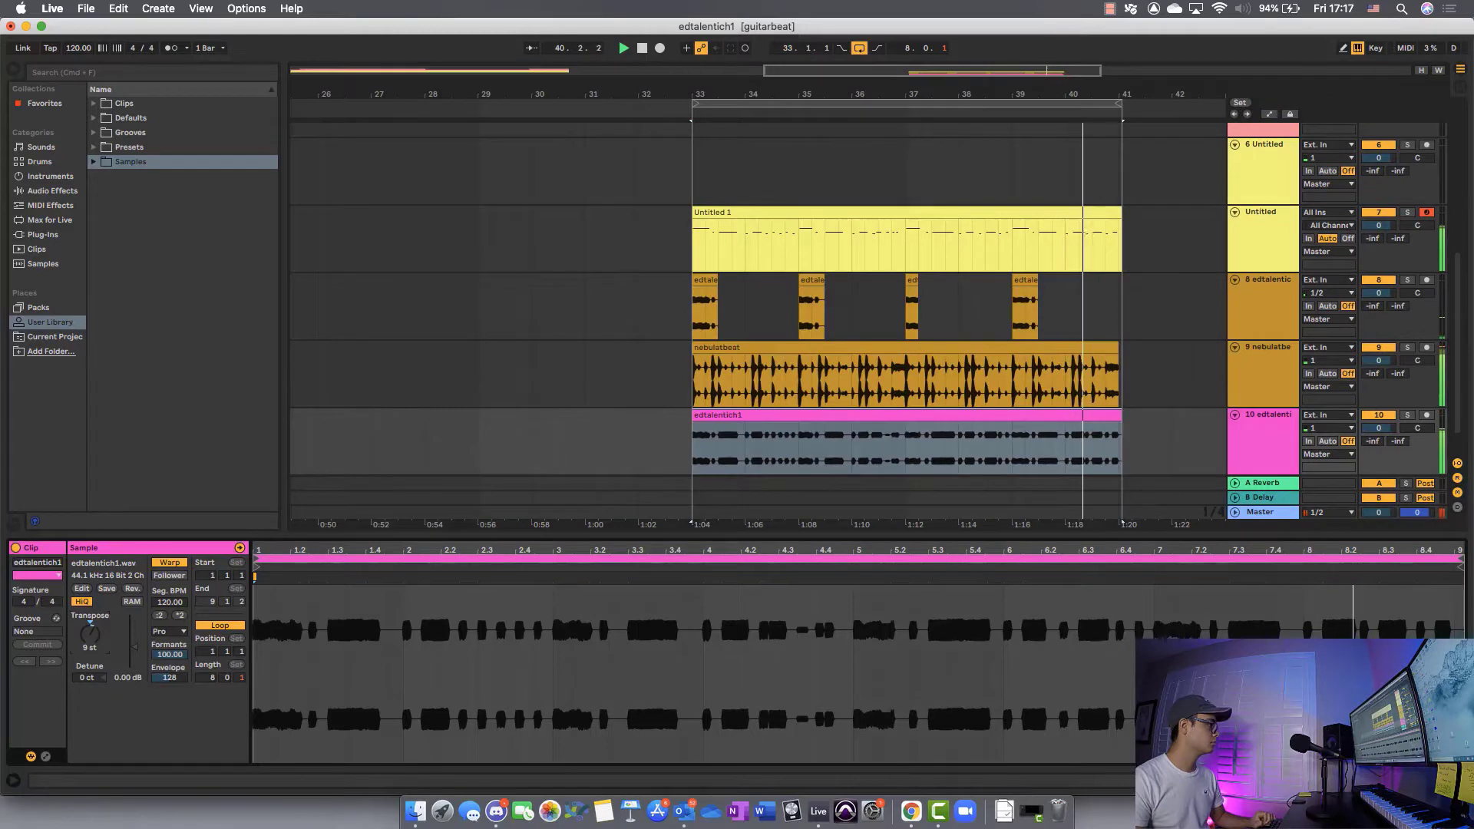
Step: Show the devices of the pink edtalentich1 track and audition Corpus resonators Marimba and Pipe, settling on Tube
click(1013, 418)
click(116, 249)
key(shift+Tab)
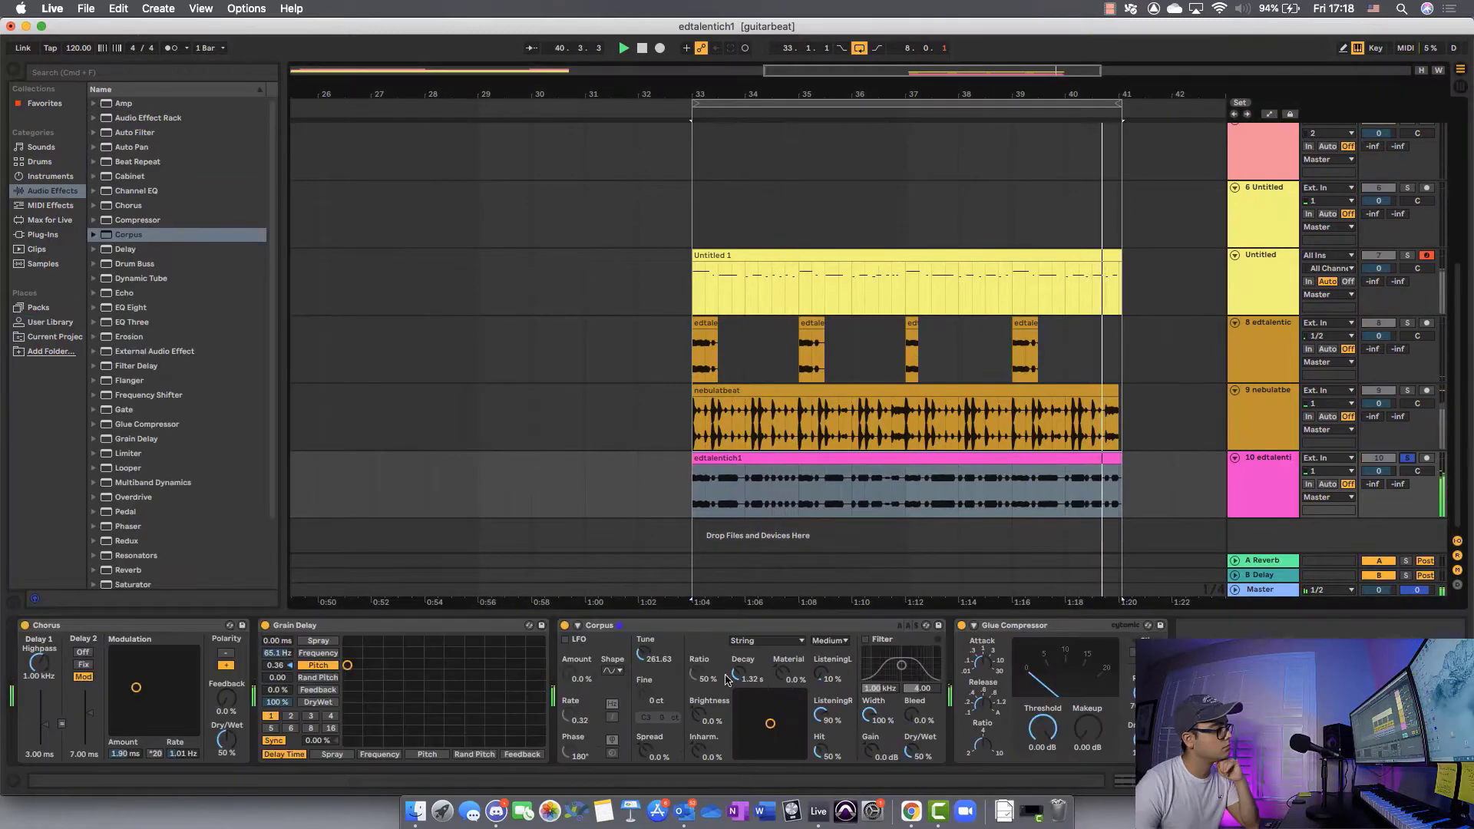
click(771, 642)
click(772, 667)
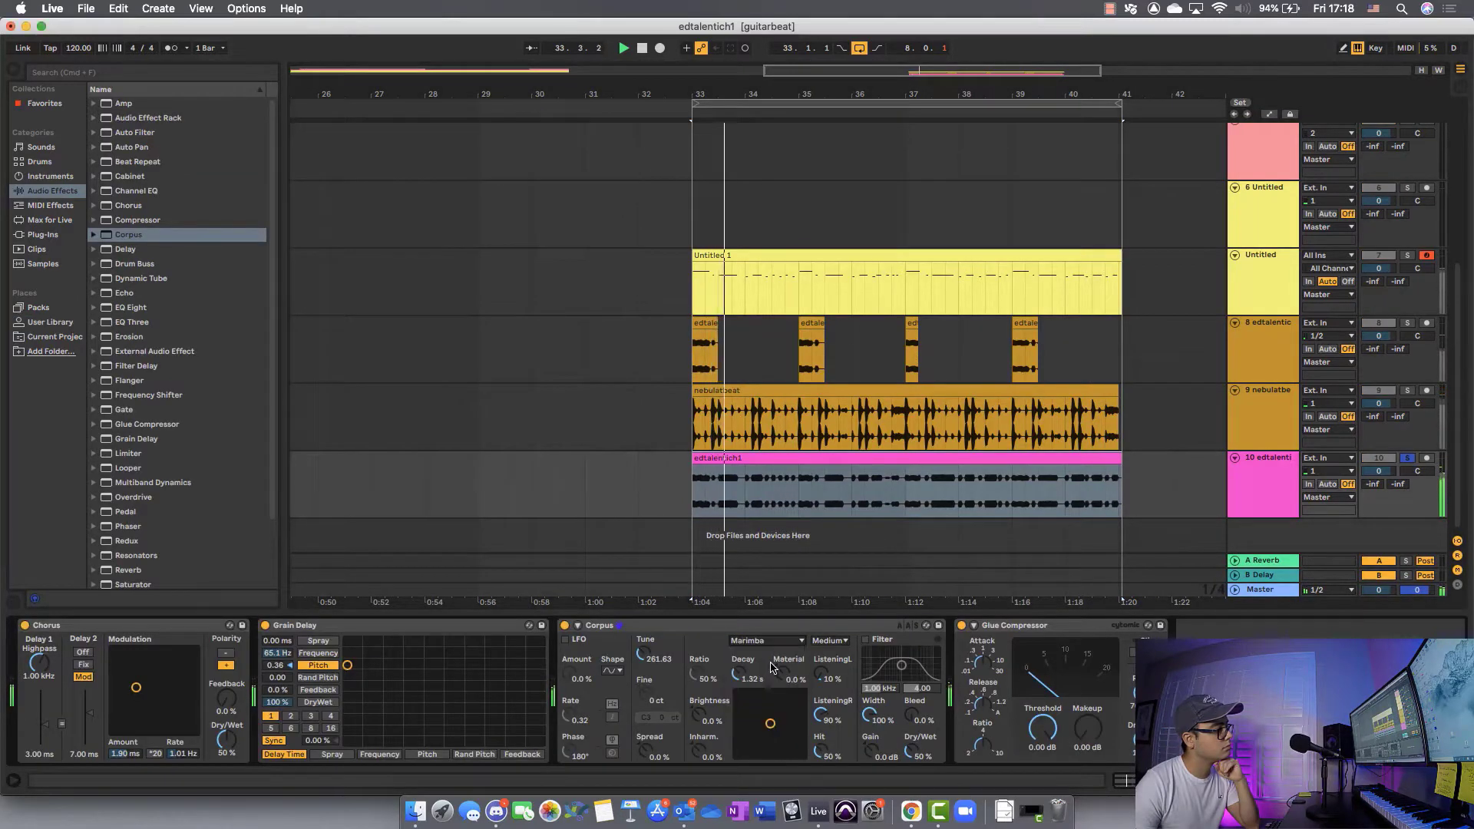
click(767, 640)
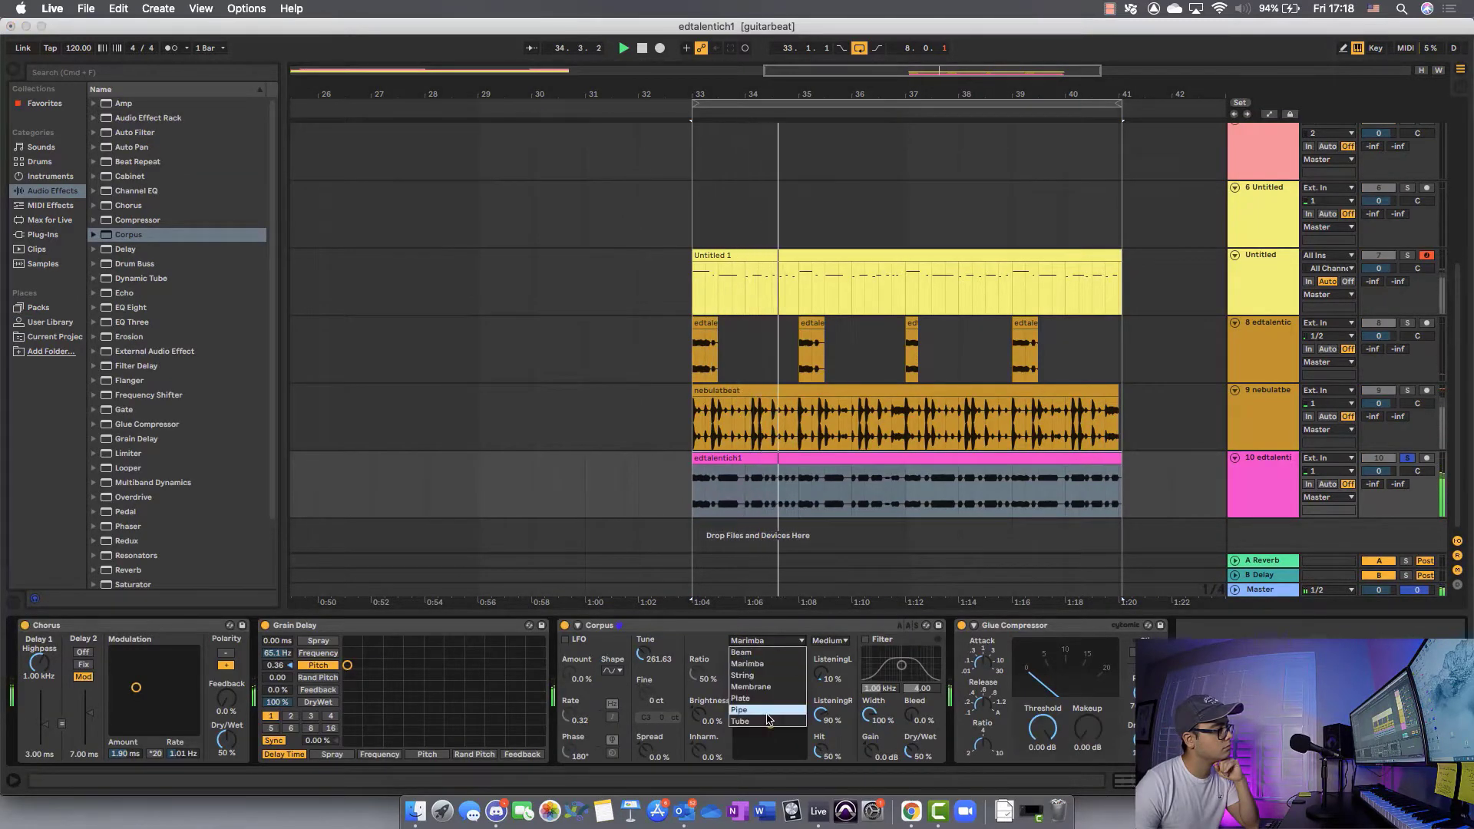
click(778, 676)
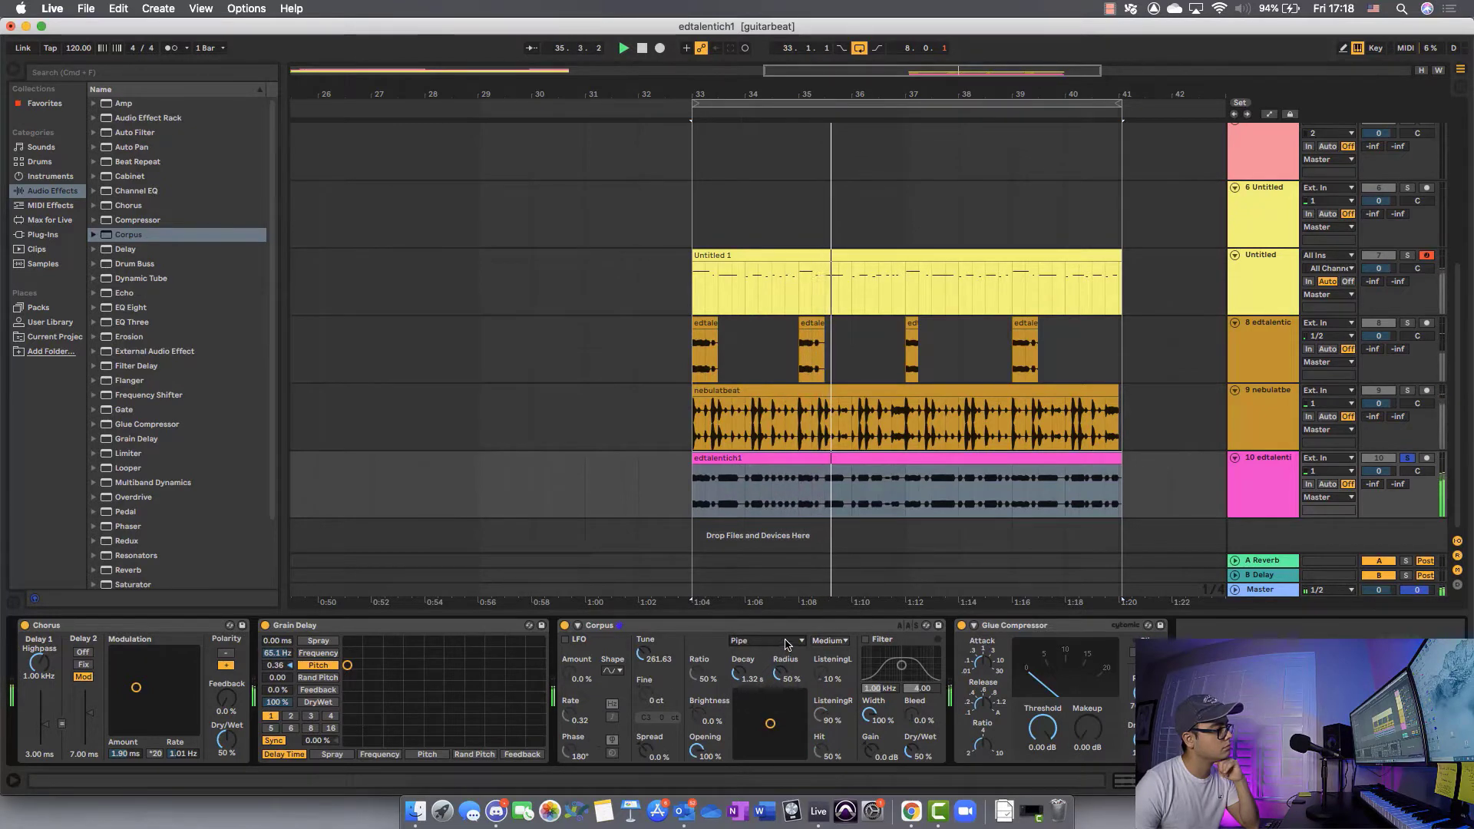
click(786, 643)
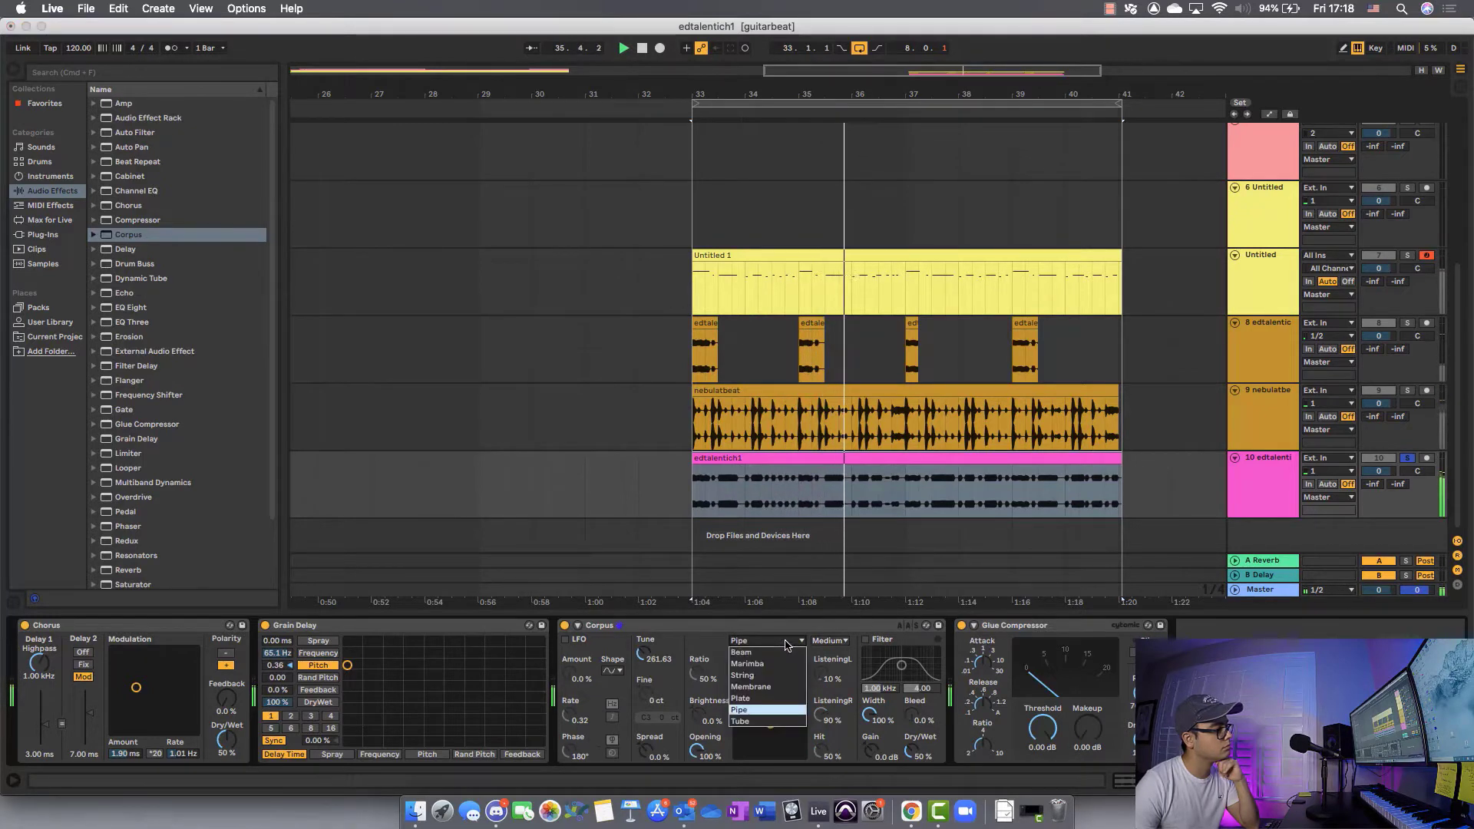
click(766, 720)
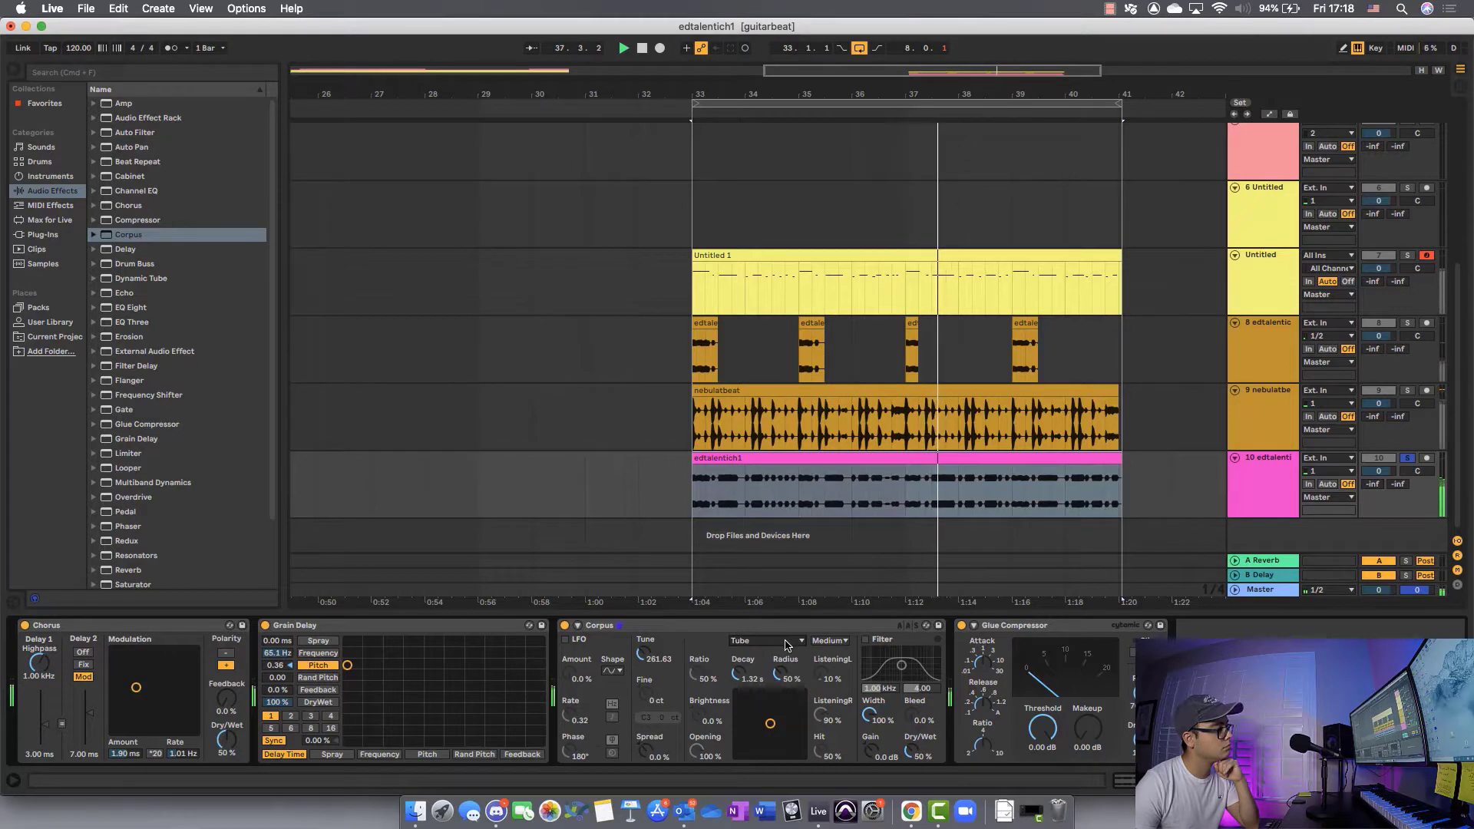
Step: Enable the Corpus filter, set its frequency to about 5.27 kHz, and adjust the Corpus Dry/Wet amount
click(865, 638)
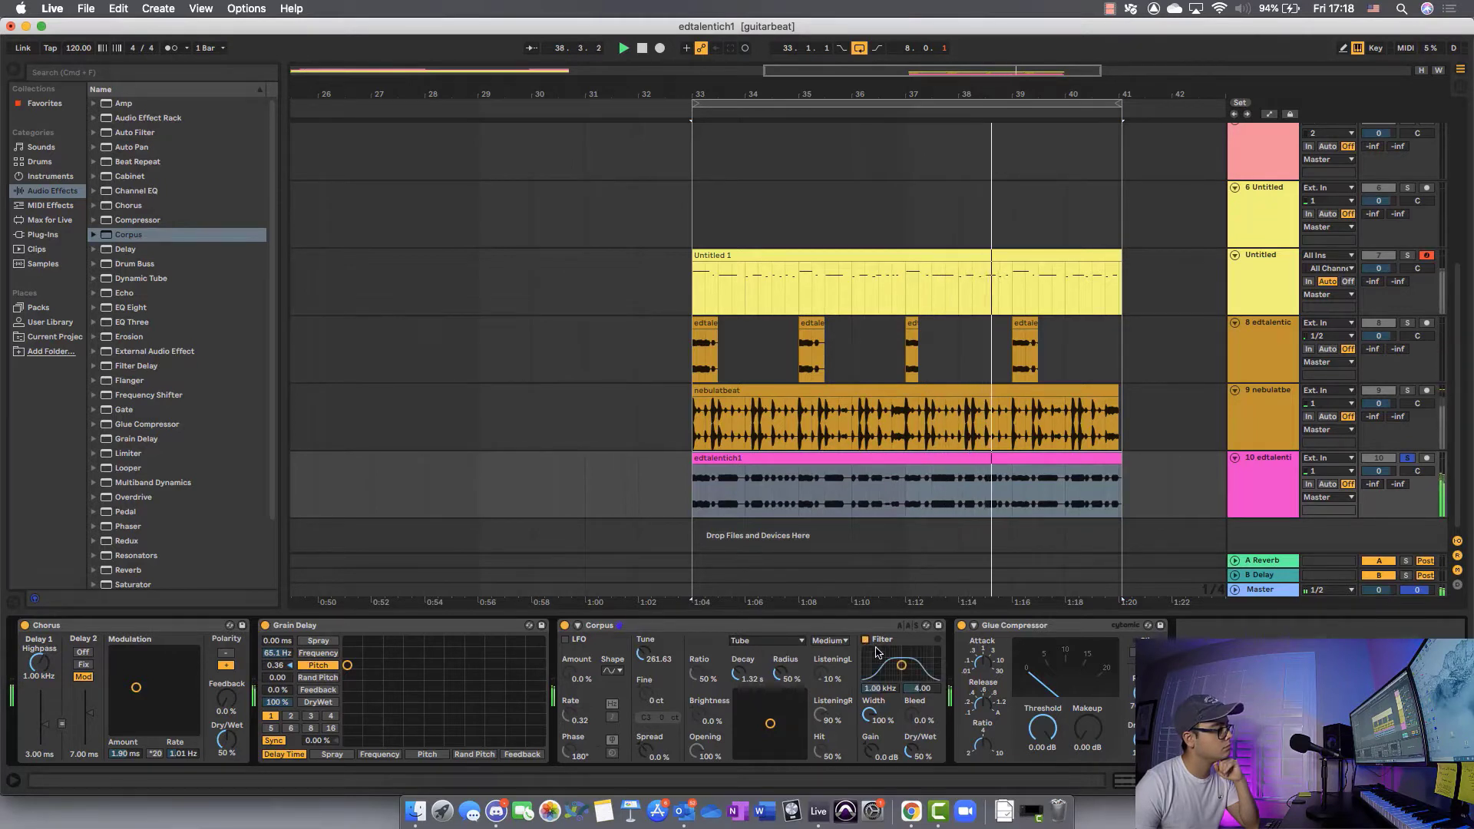
drag(899, 668, 922, 678)
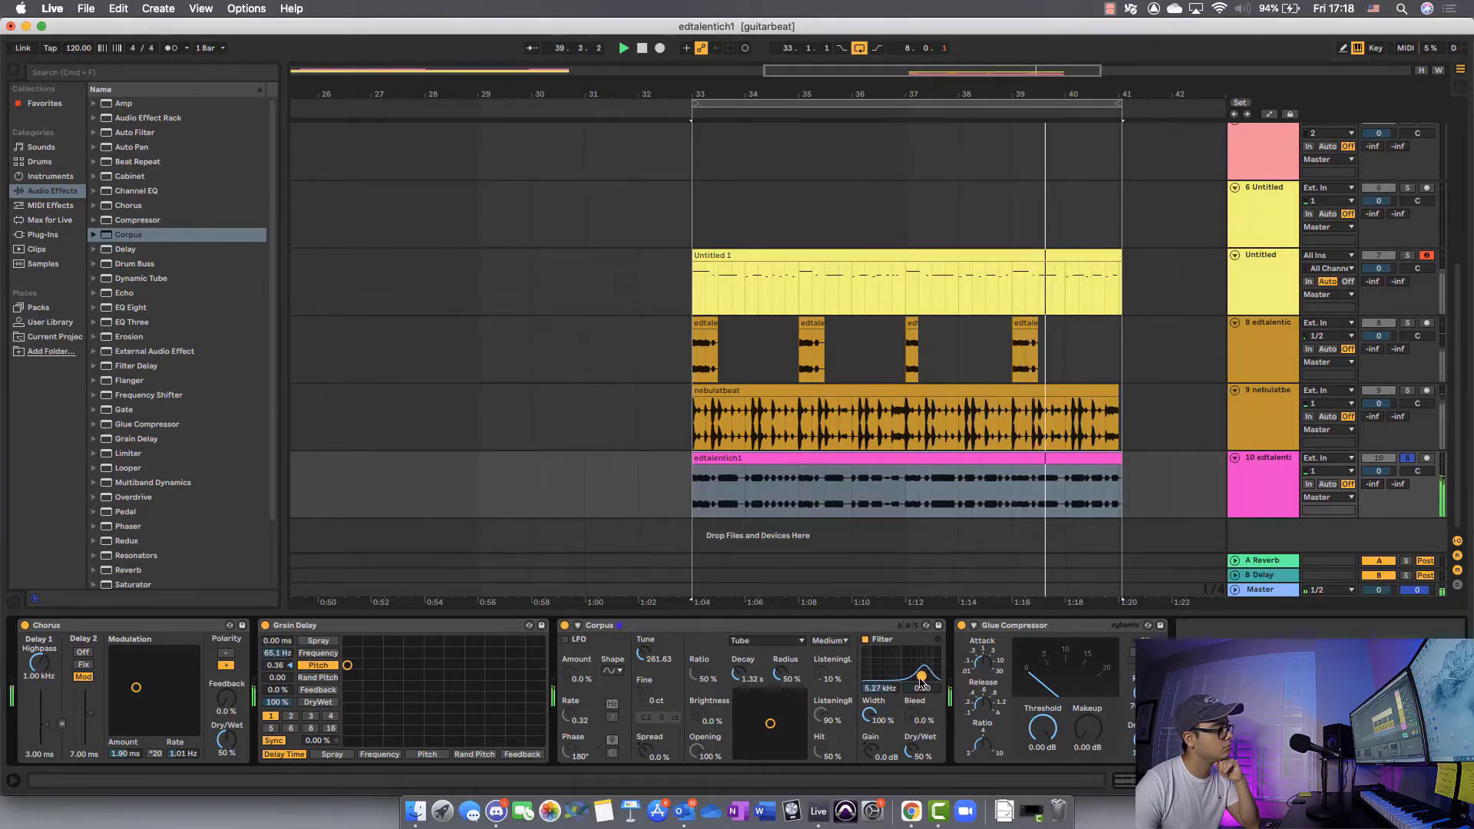
drag(914, 767, 914, 760)
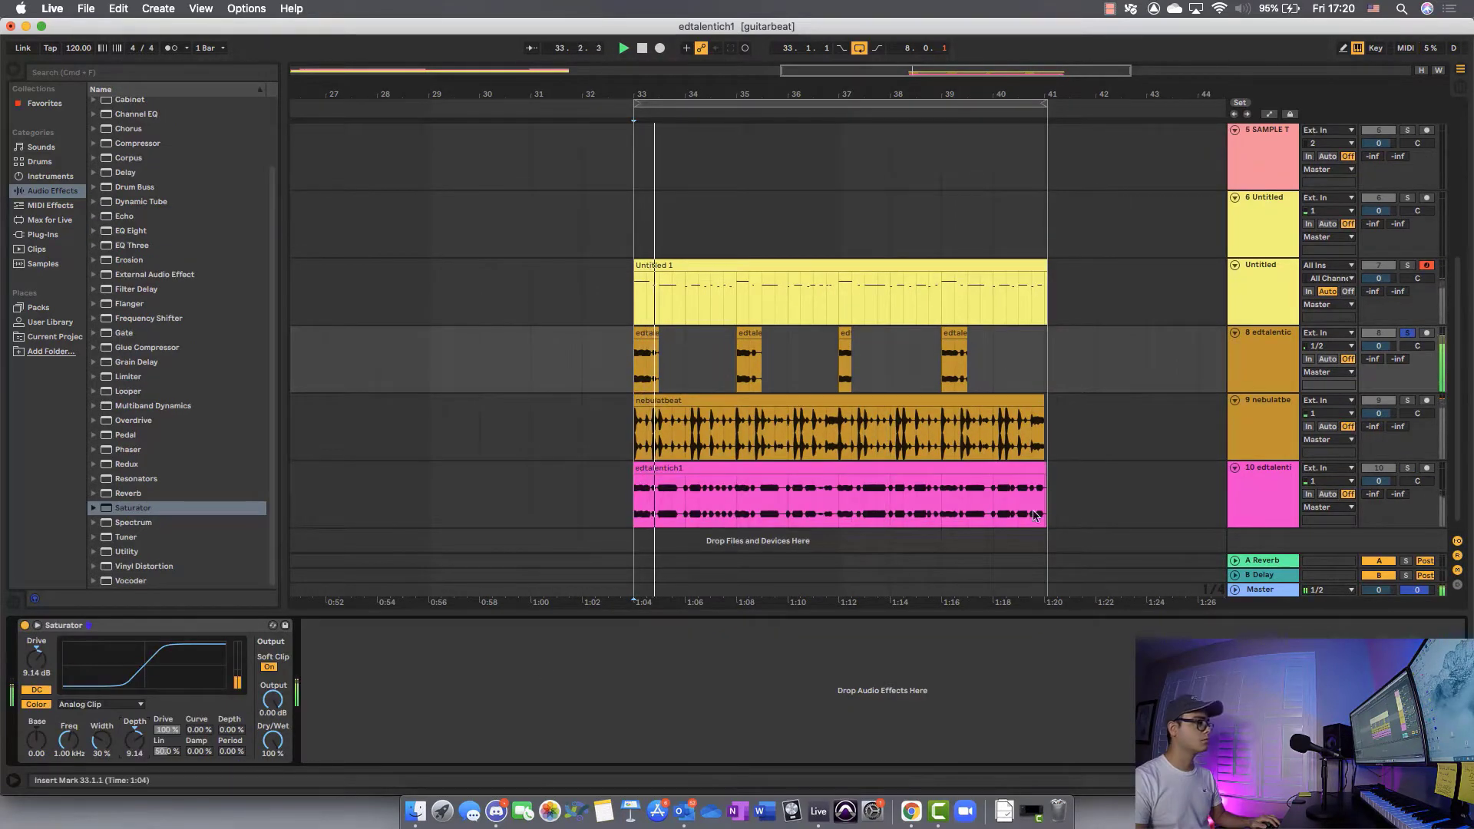
Step: Unsolo track 8 and balance the levels, setting the pink edtalentich1 track to -7.4 dB and track 8 to -1.0 dB
click(1408, 333)
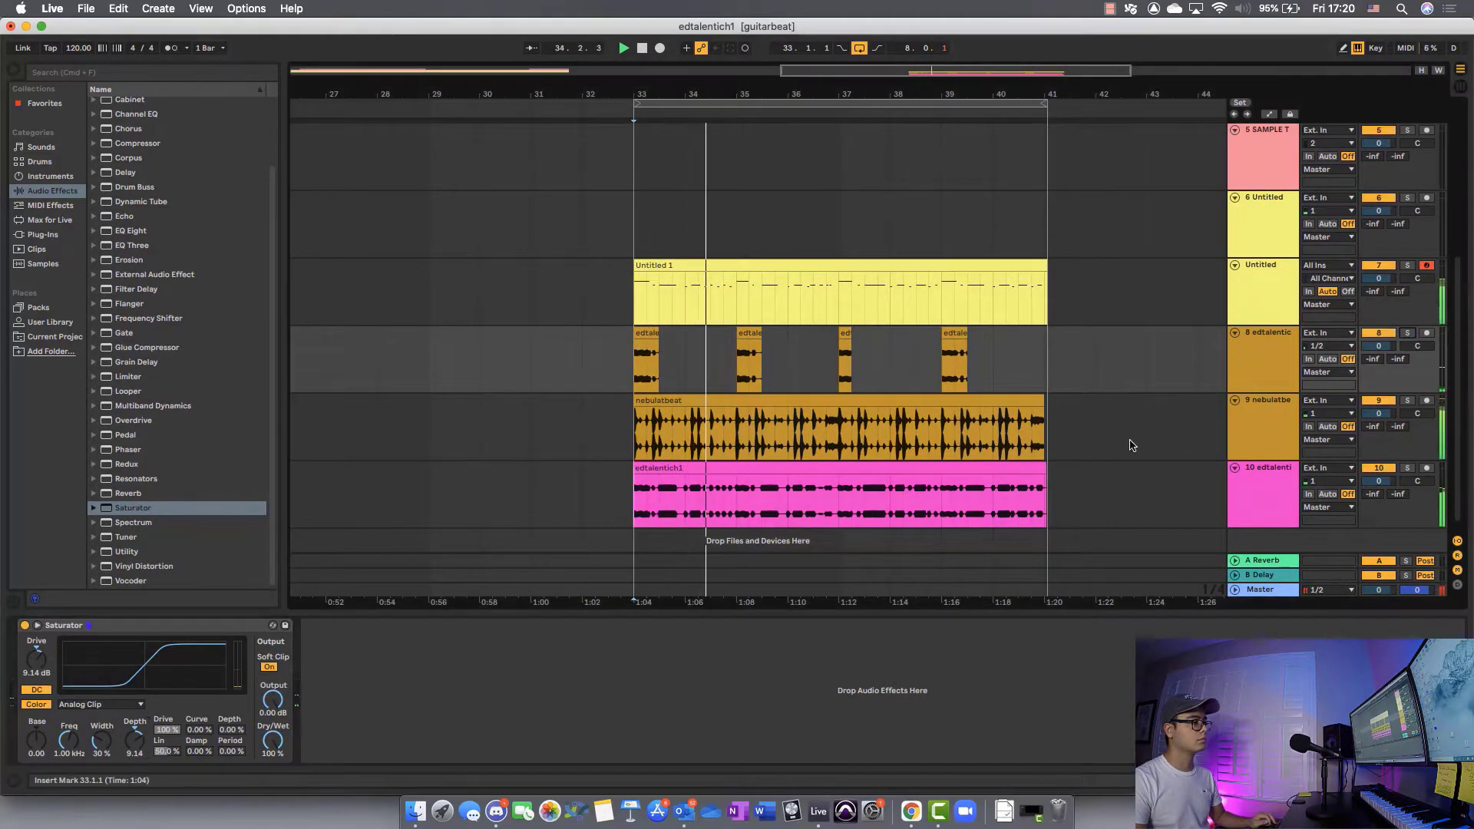
drag(1379, 481, 1379, 506)
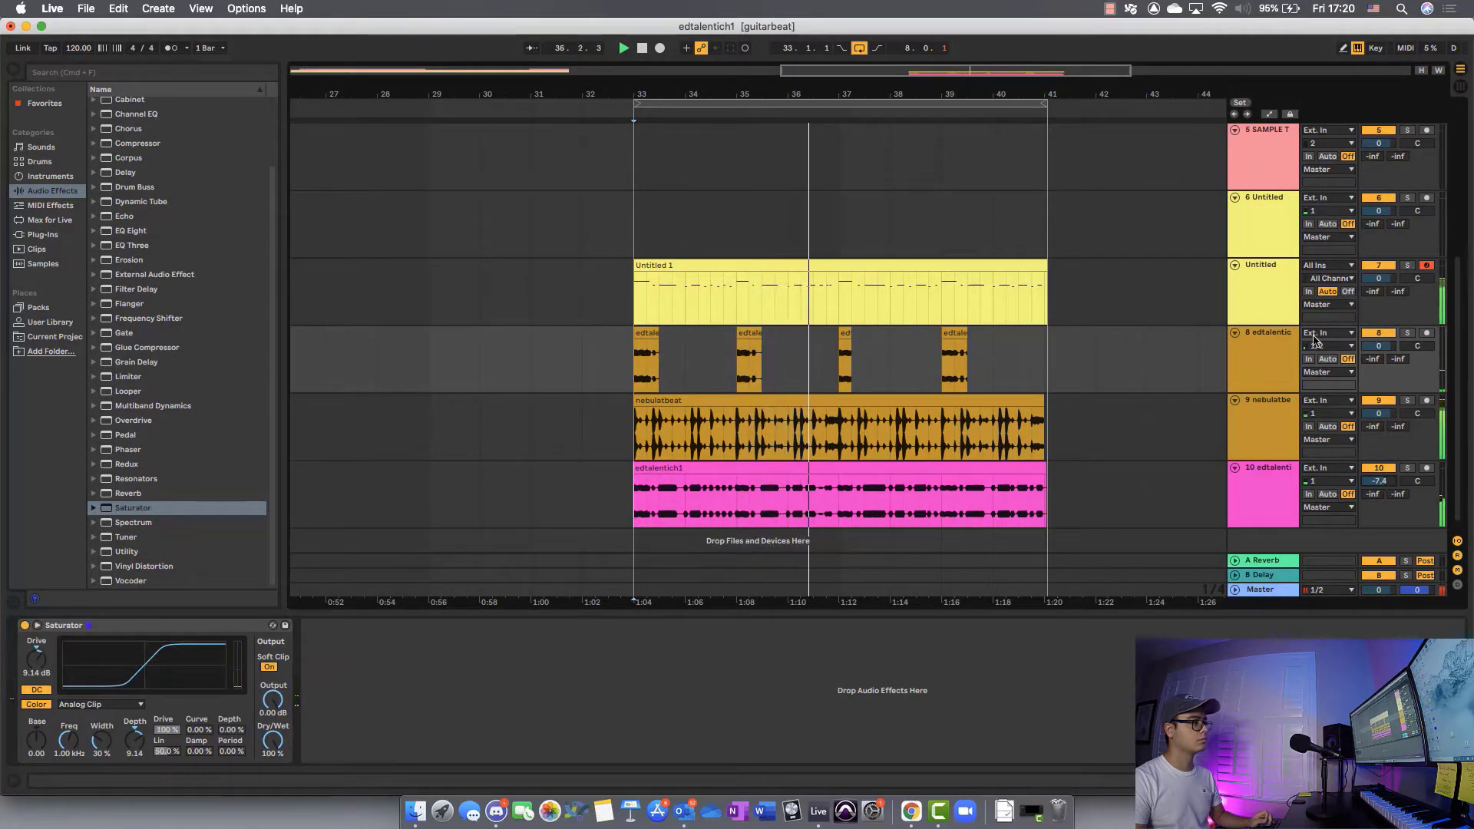
drag(1378, 346, 1378, 349)
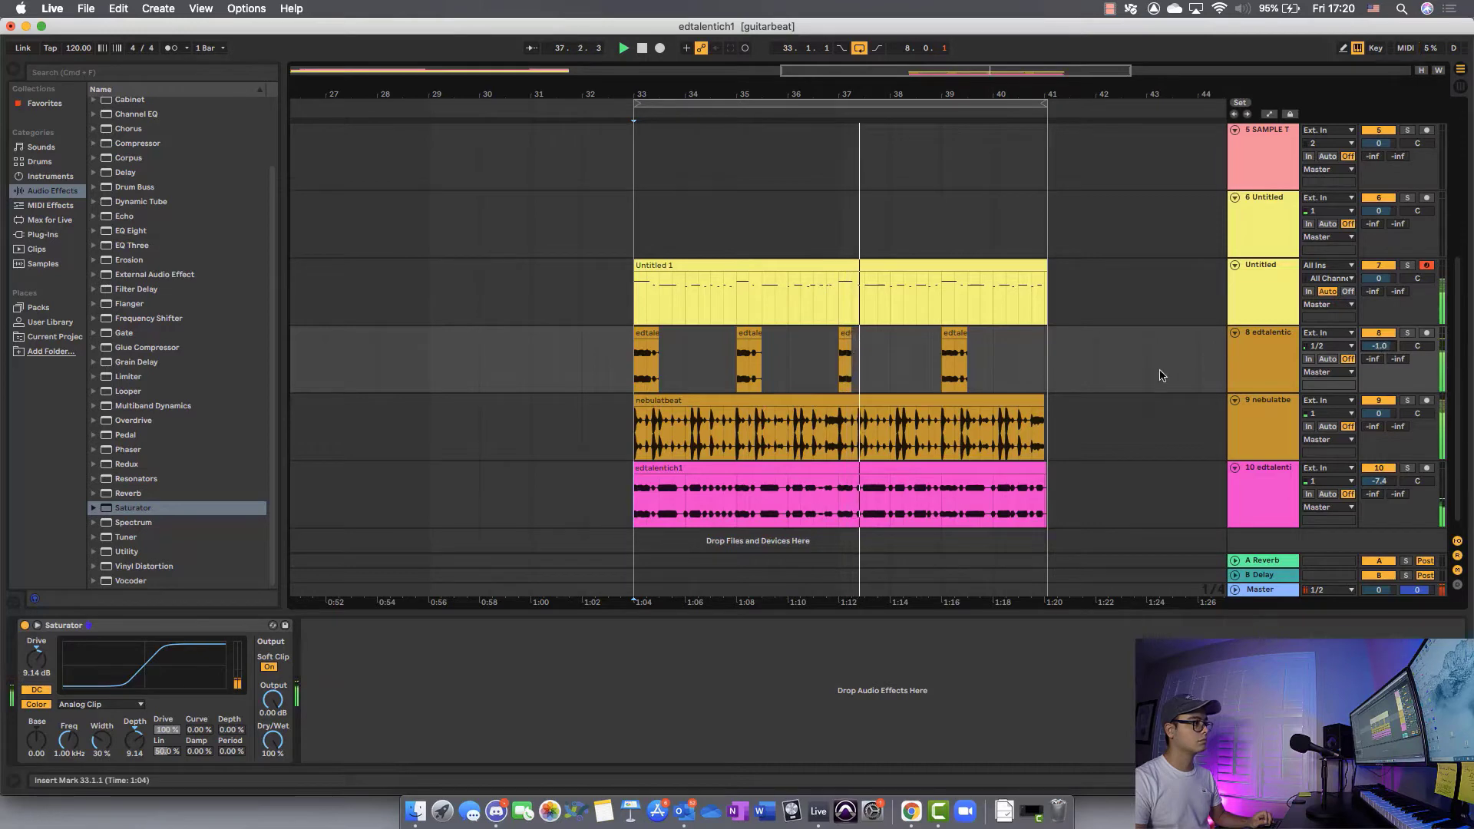
Step: Extend the end of the nebulatbeat clip to the loop end at bar 41
click(938, 398)
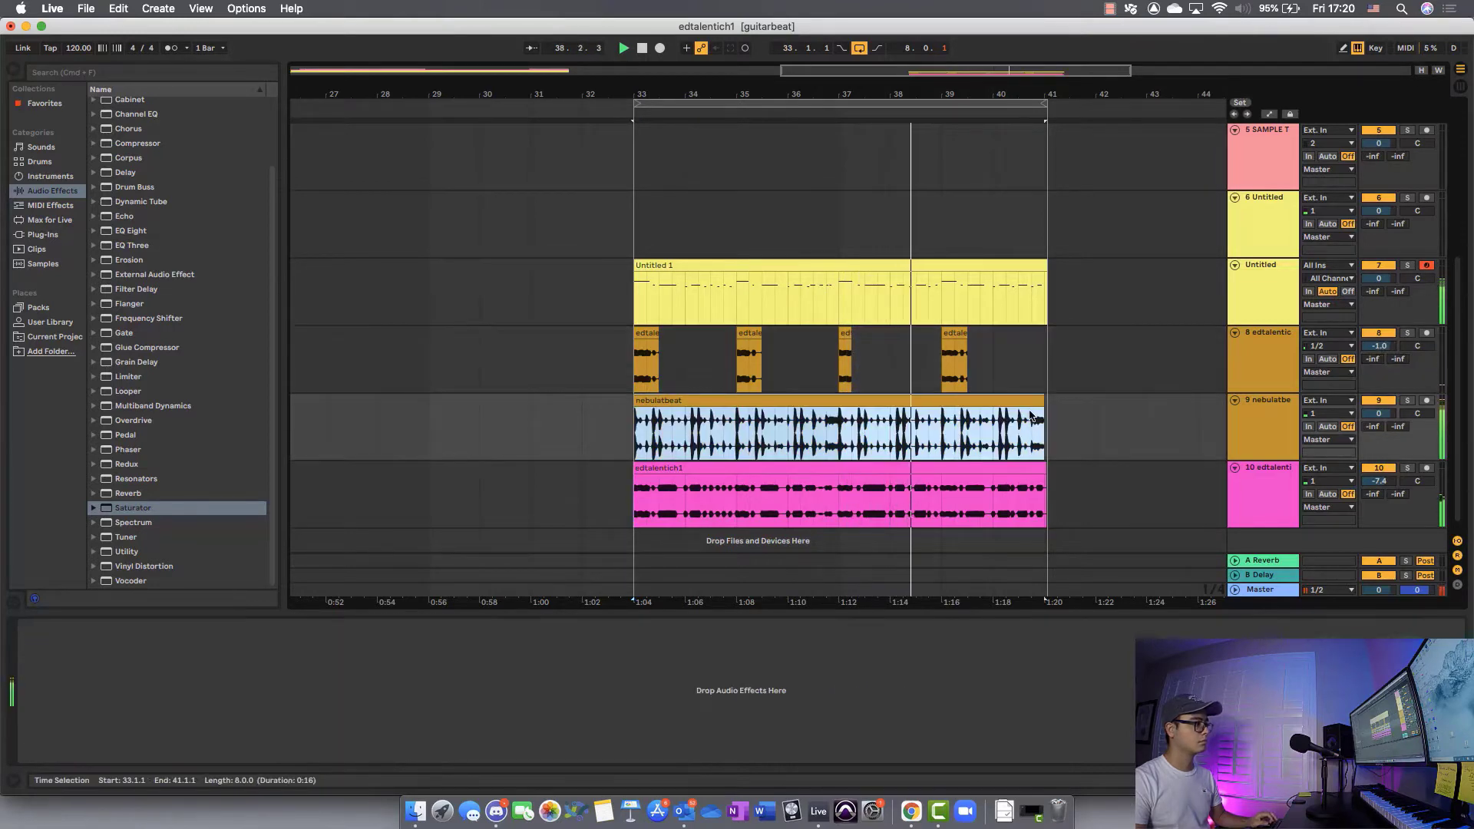
drag(1046, 399, 1047, 399)
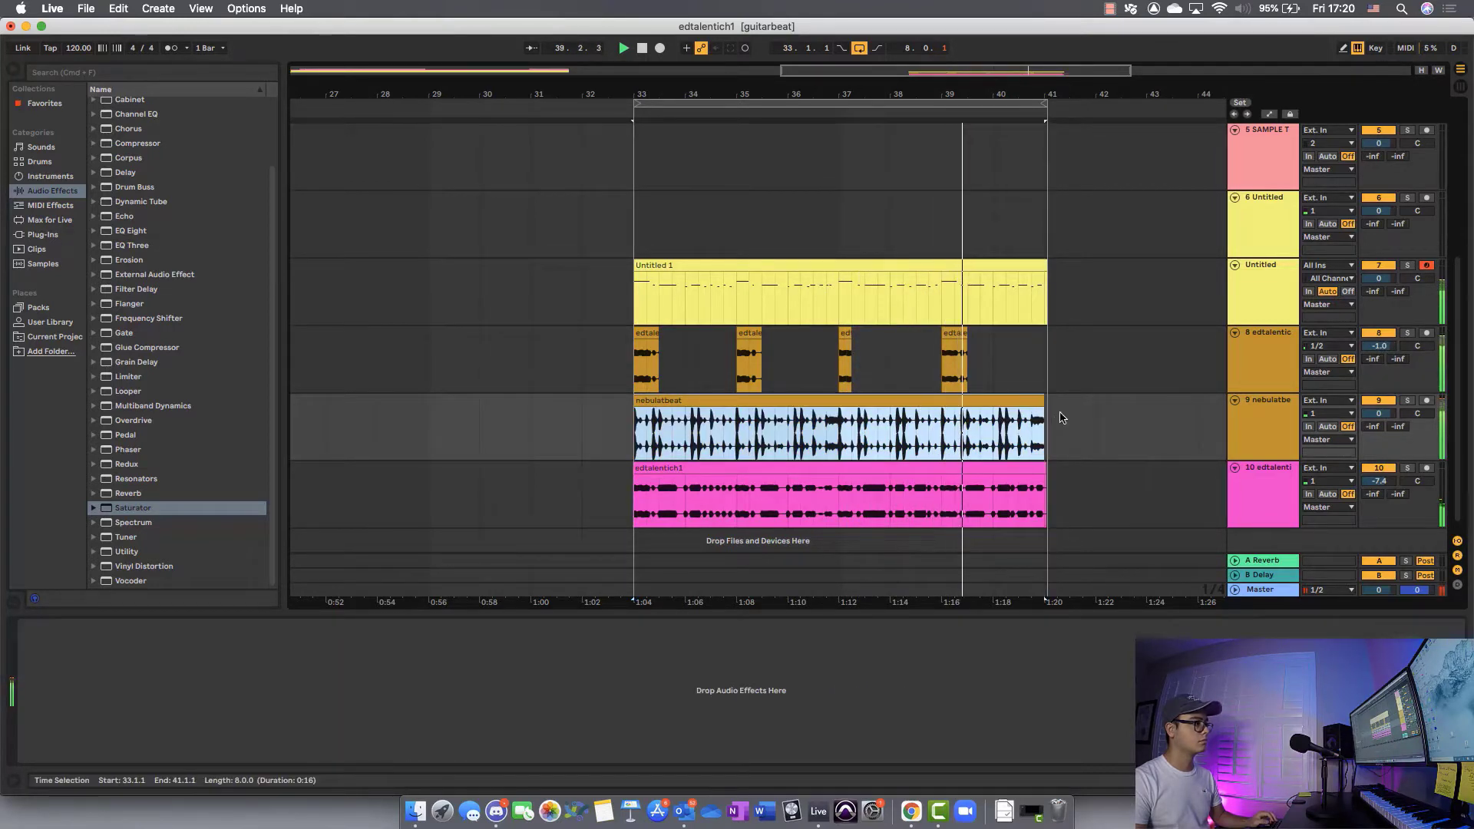
Step: Place a copy of the first SAMPLE THIS! clips on track 4 at bar 33, aligned with the loop start
scroll(1059, 412, up, 5)
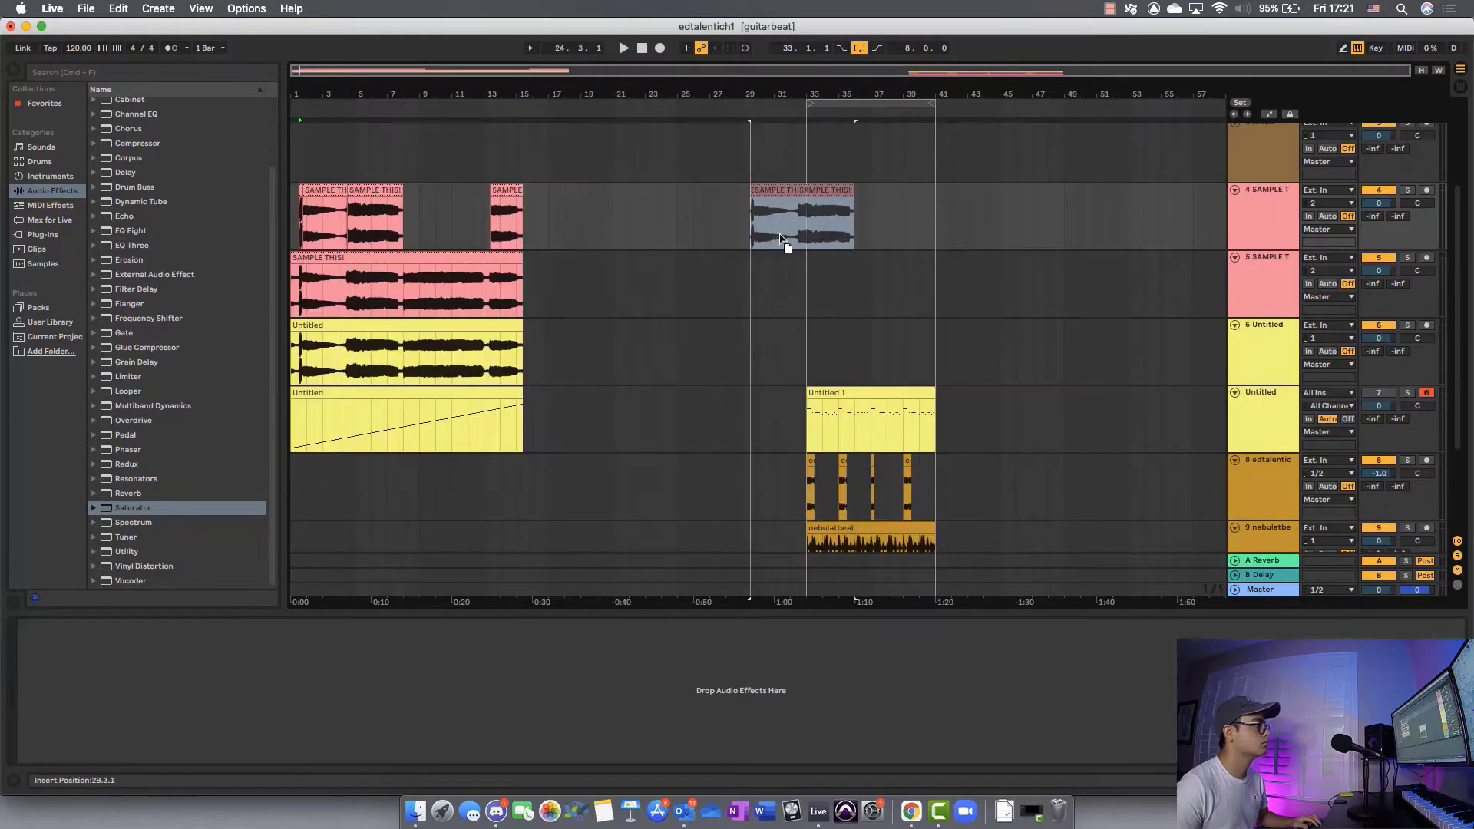
drag(784, 241, 824, 246)
scroll(825, 247, up, 5)
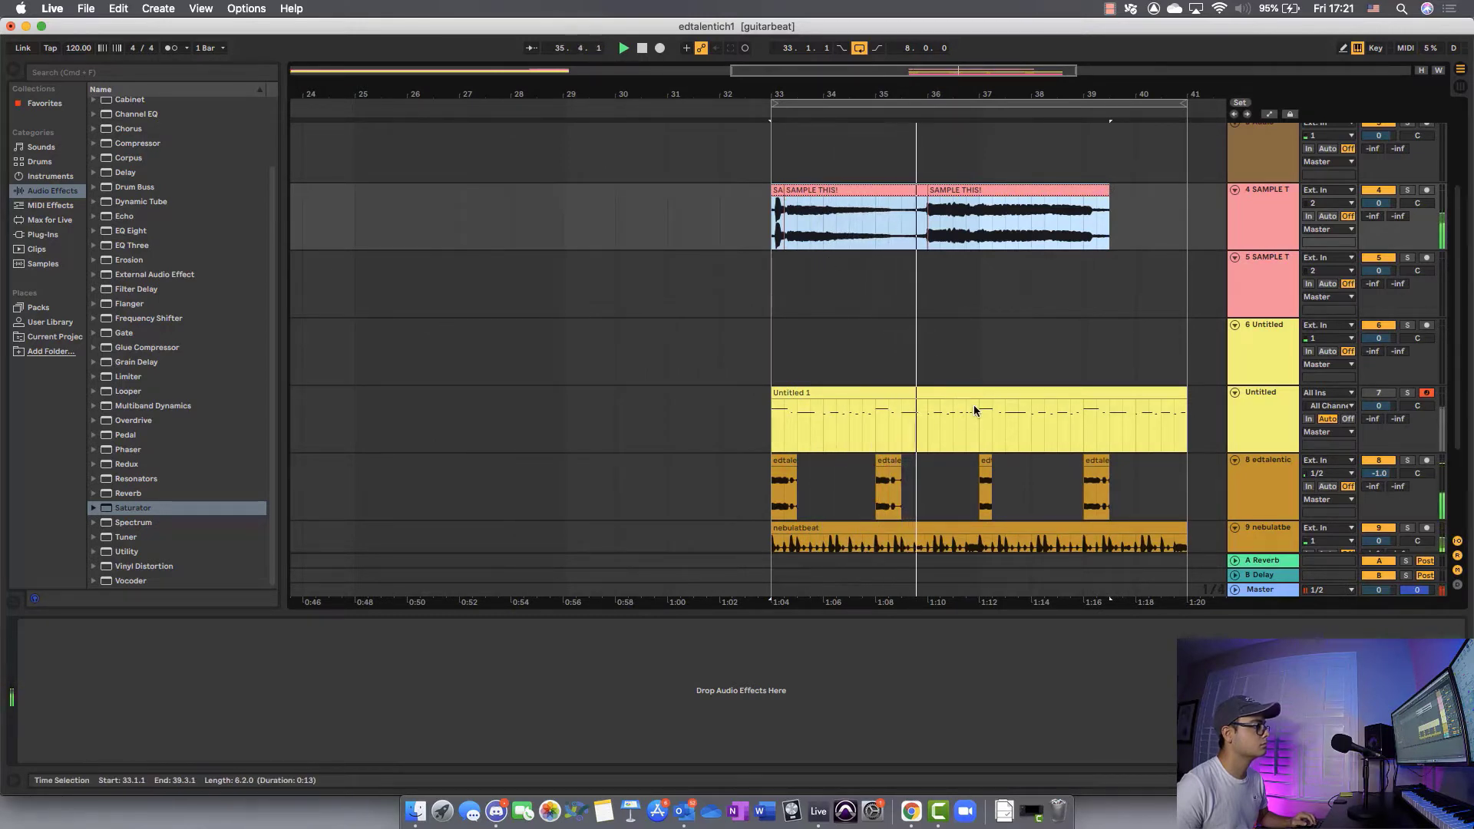
Step: Mute the pink edtalentich1 track while the loop plays
scroll(1370, 430, down, 3)
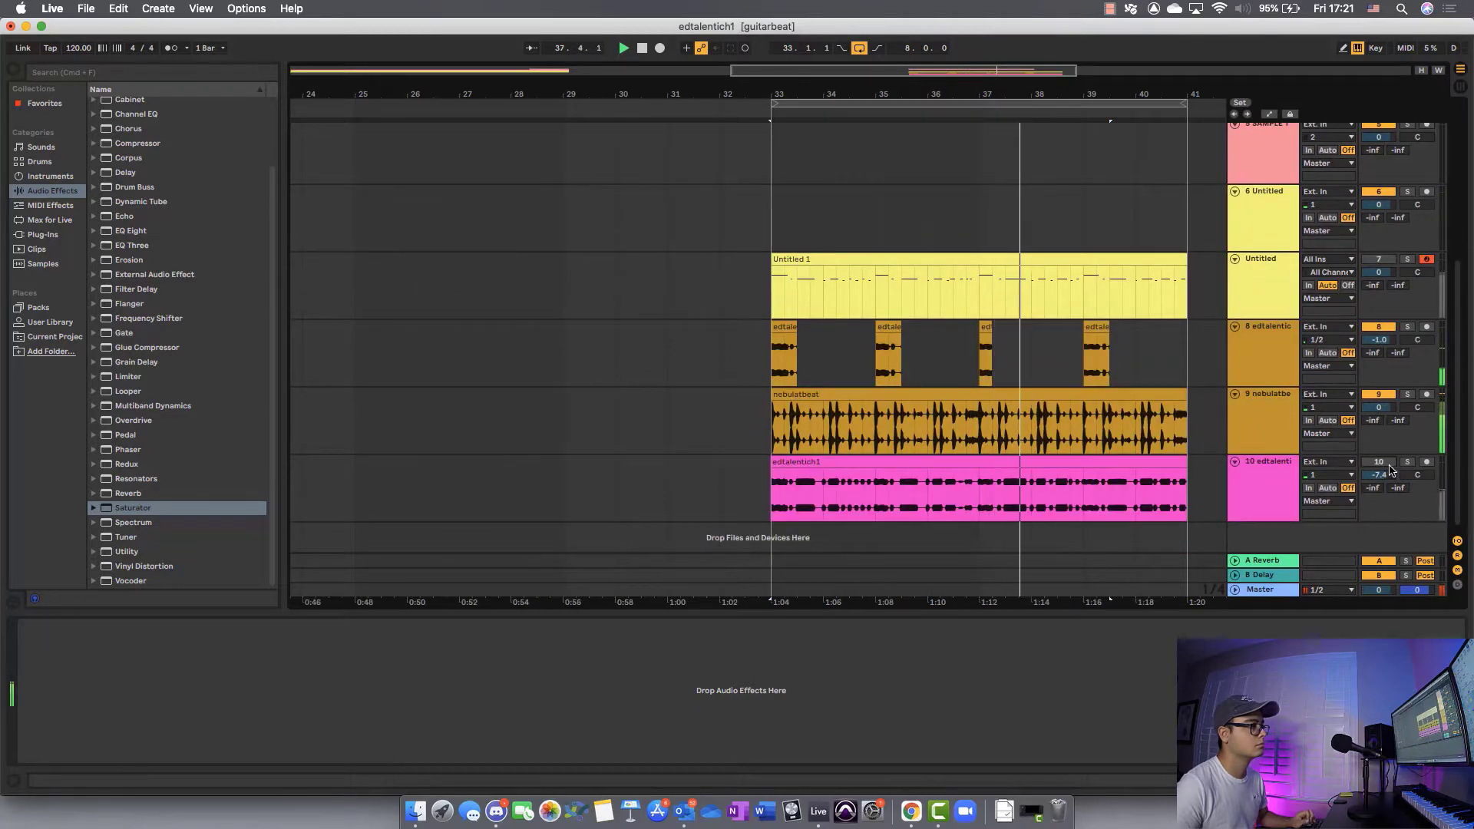
scroll(1087, 430, up, 3)
scroll(1088, 430, up, 1)
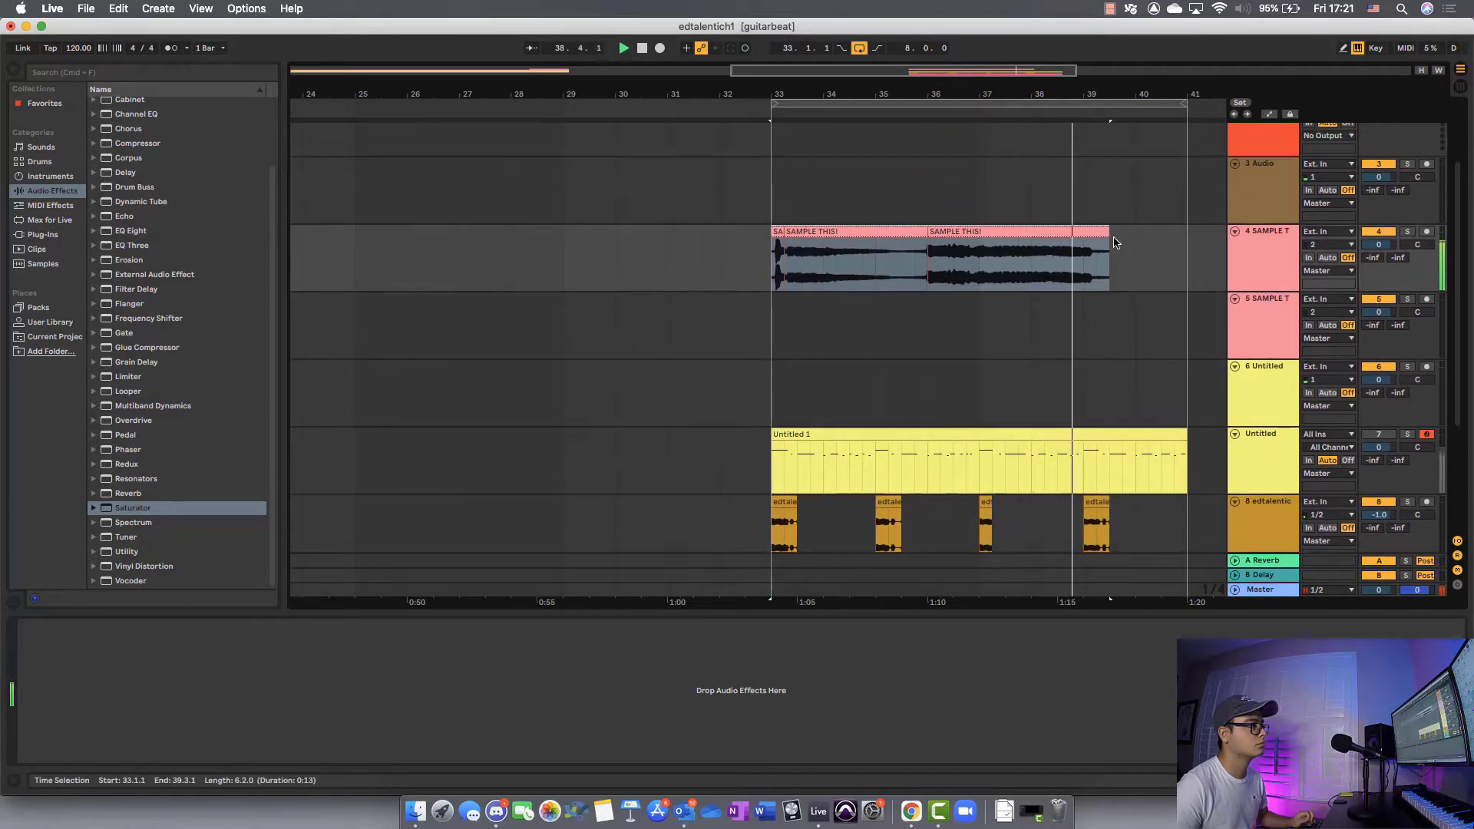
Step: Put the insert marker at the end of the copied SAMPLE THIS! clips and undo the last change
click(1110, 237)
scroll(1220, 468, down, 1)
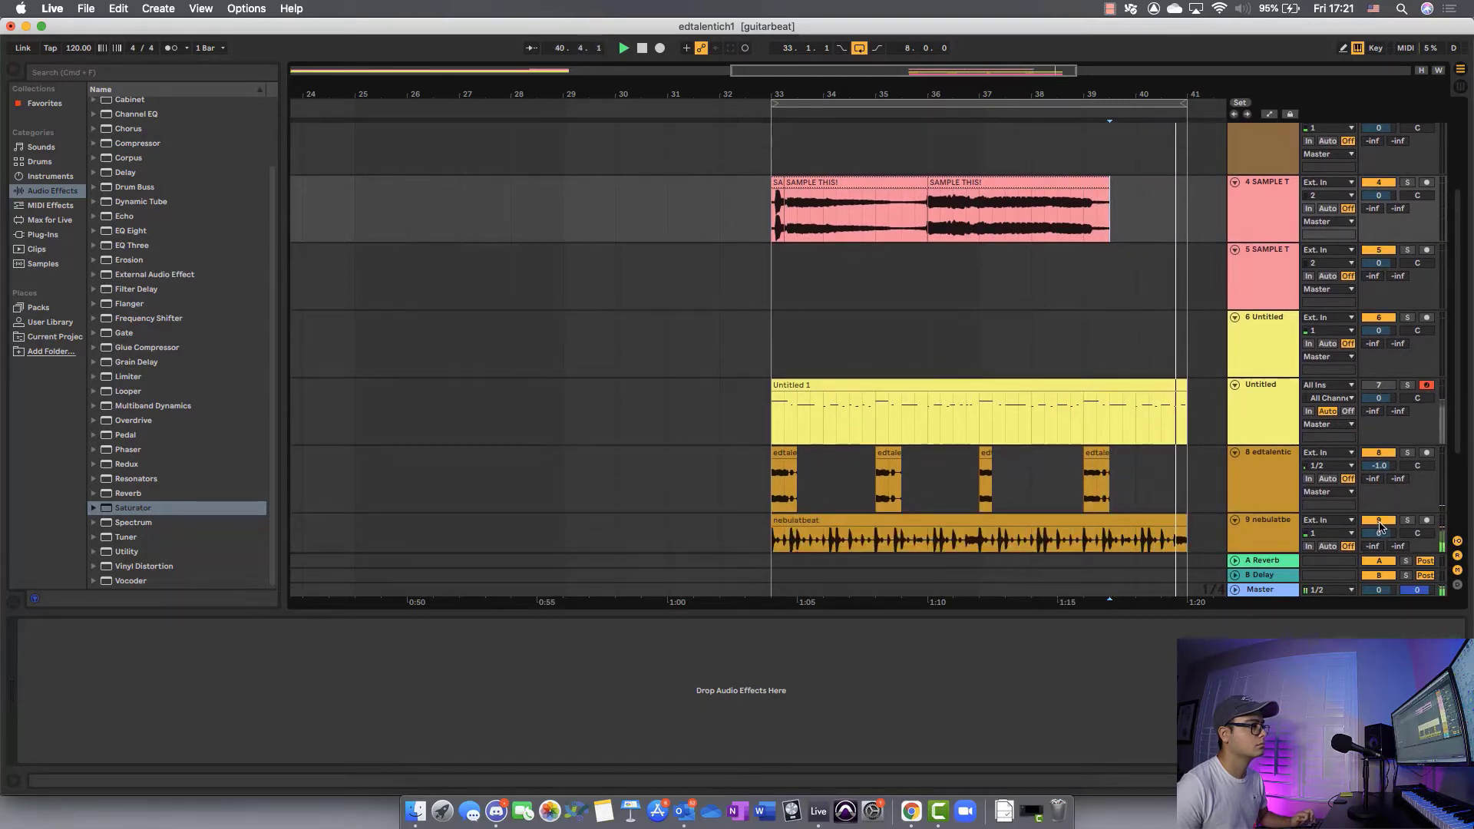
key(super+z)
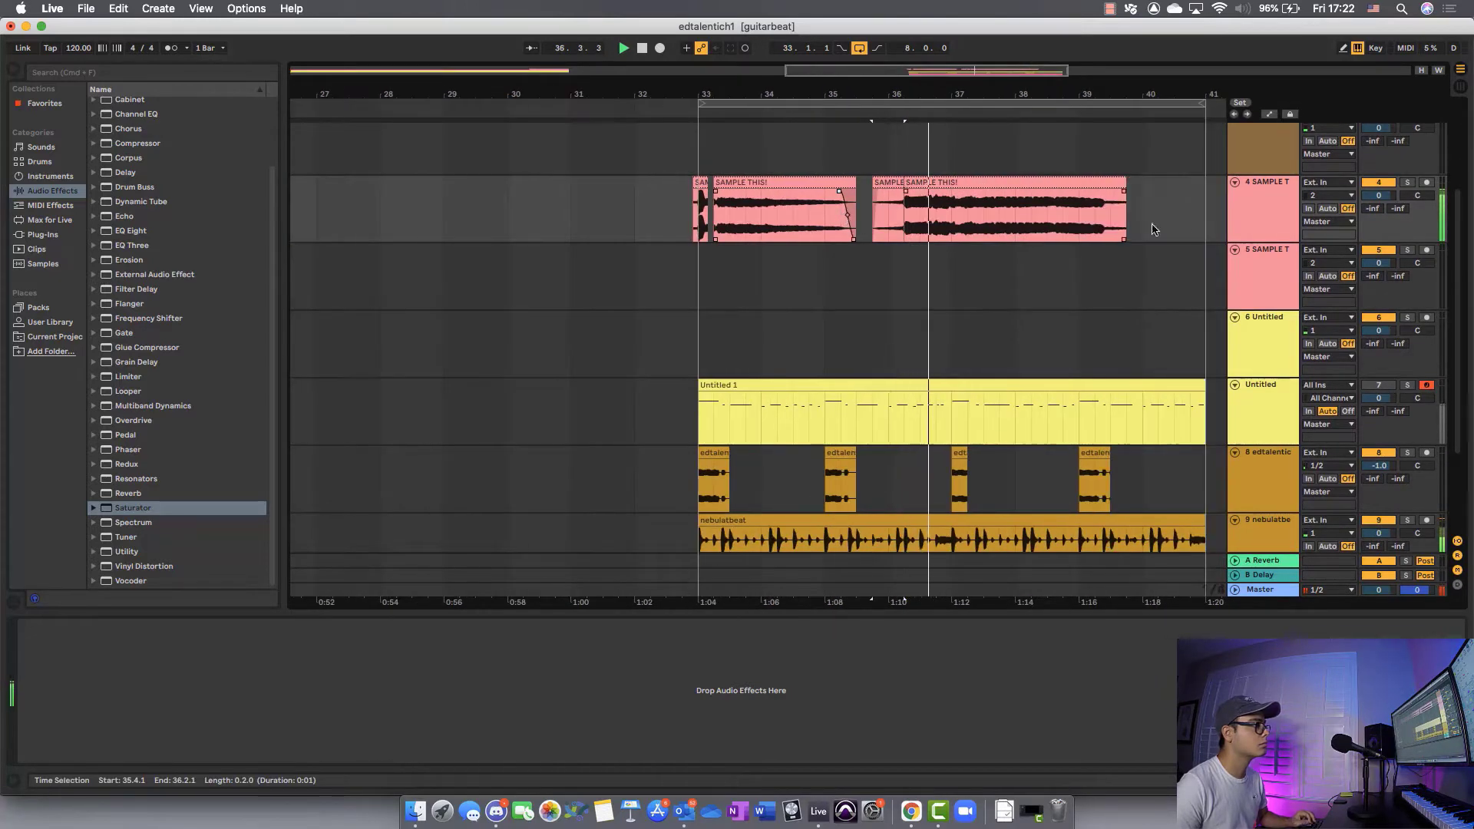
Step: Add a short fade-out to the end of the last SAMPLE THIS! clip on track 4
click(1129, 184)
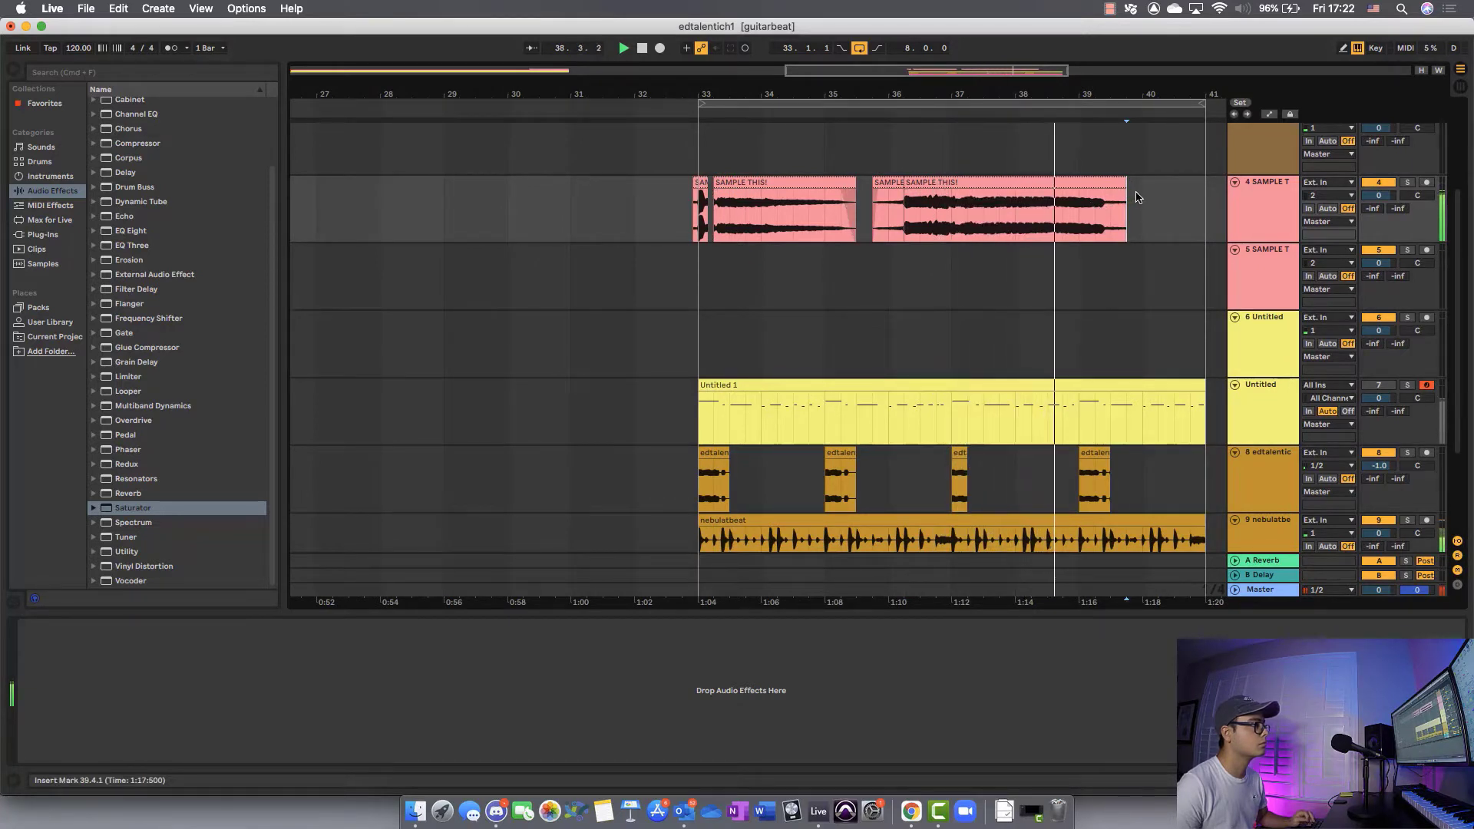
mouse_move(1114, 198)
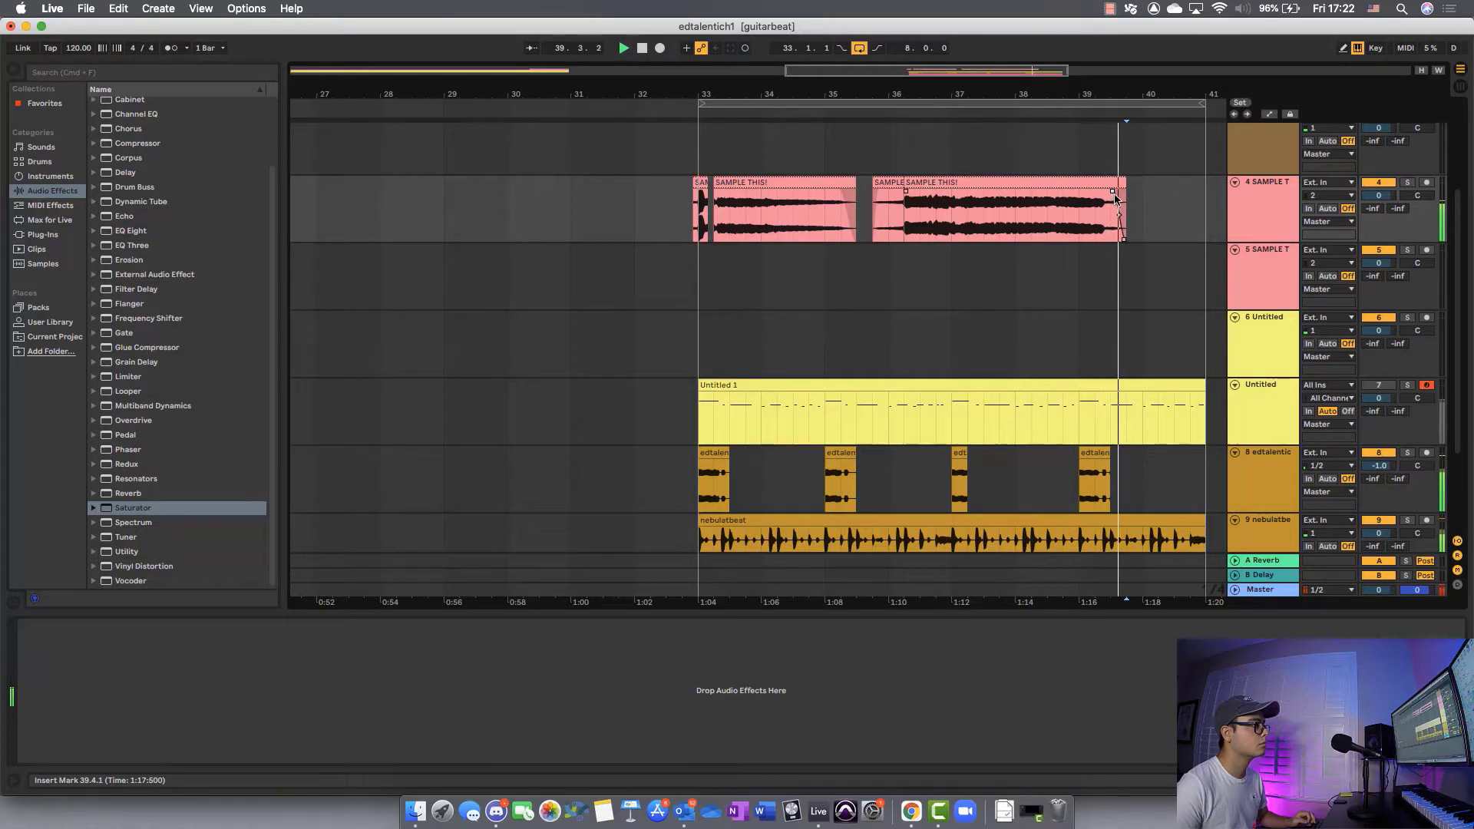
key(minus)
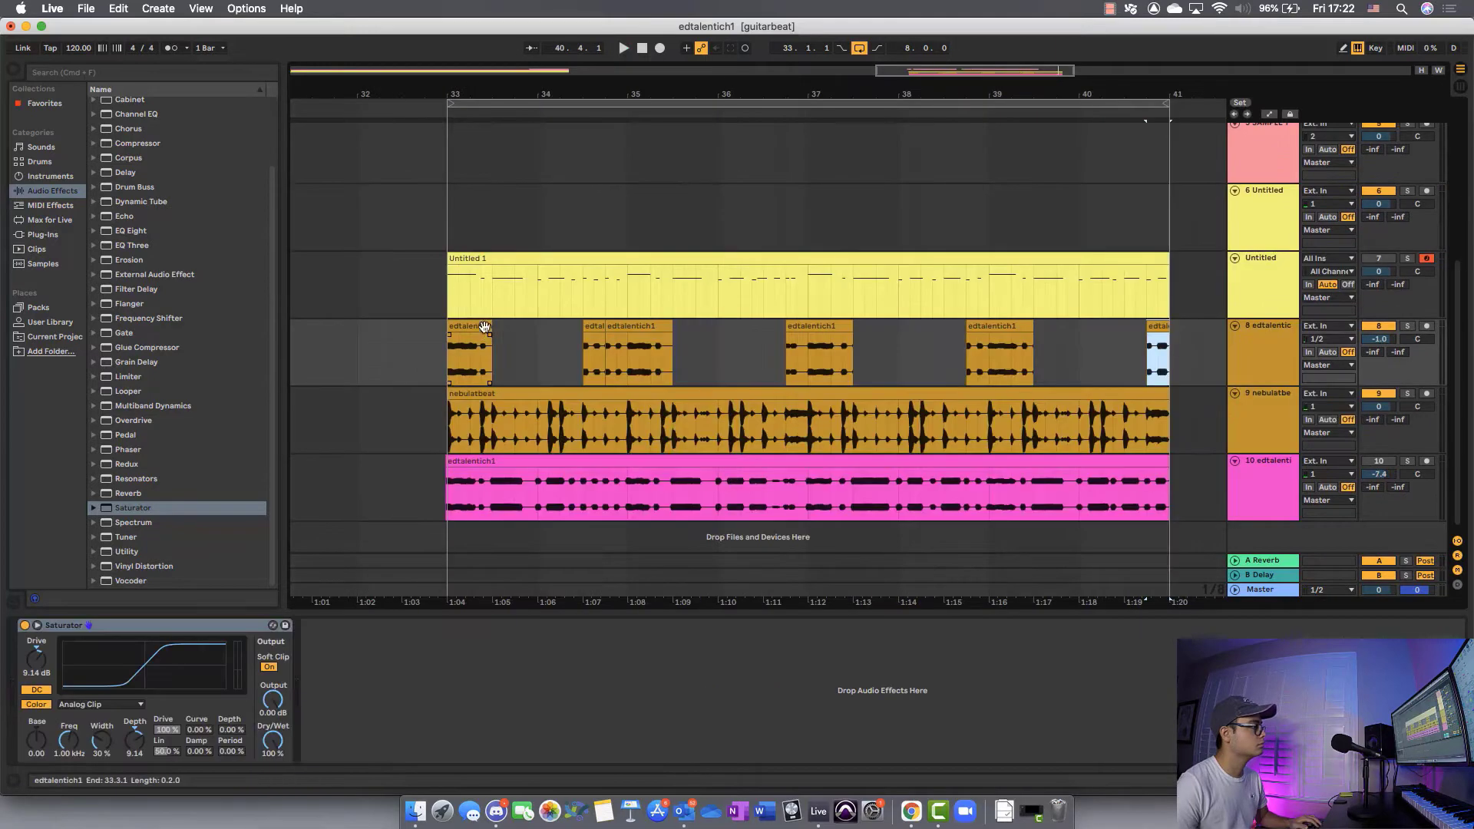
Step: Play the loop from the first edtalentich1 clip on track 8 to hear the arrangement
click(484, 326)
key(space)
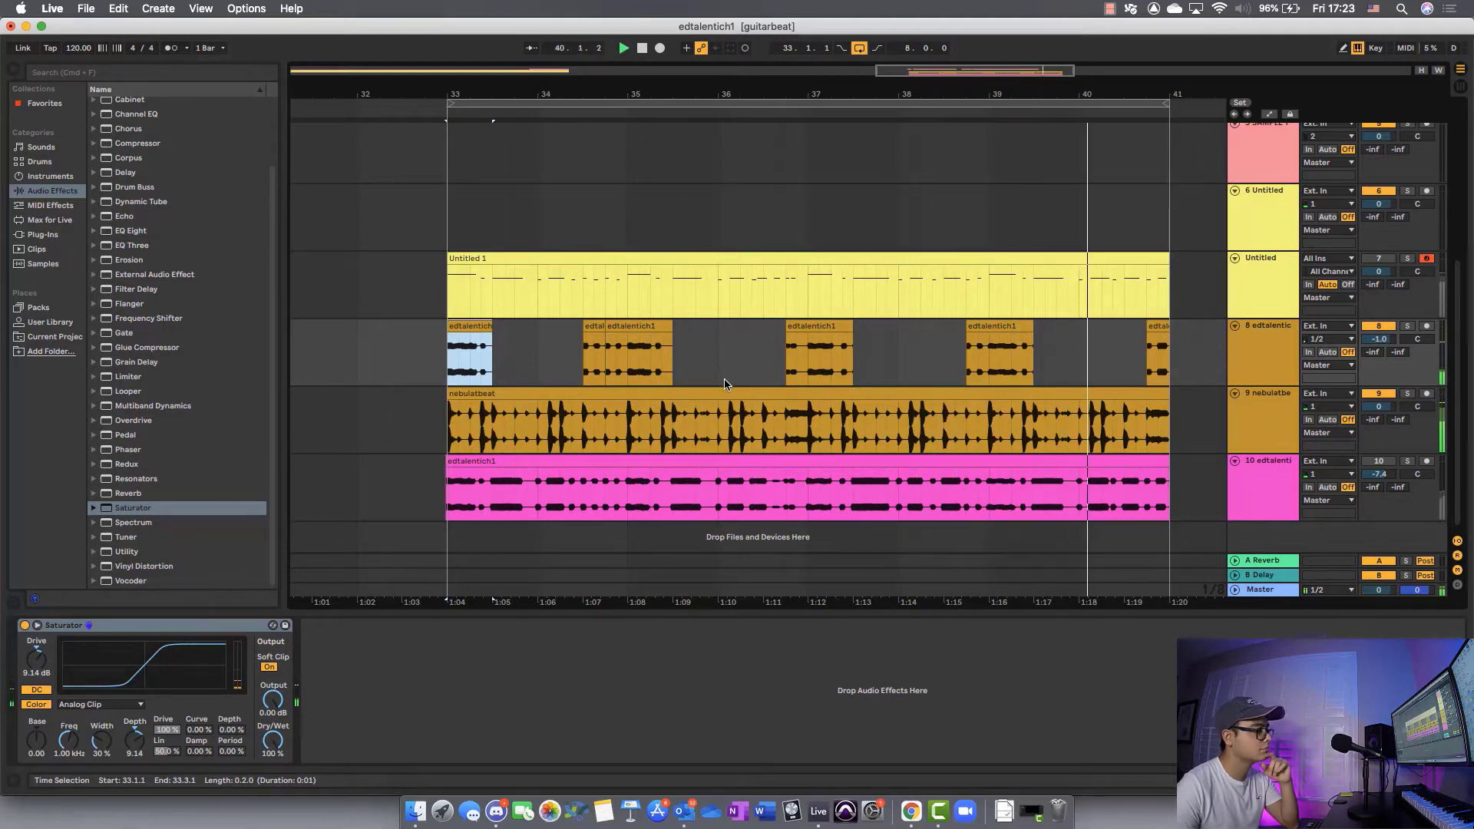
Step: Select the first short SAMPLE THIS! clip and set track 4's input monitoring to In
scroll(729, 384, up, 5)
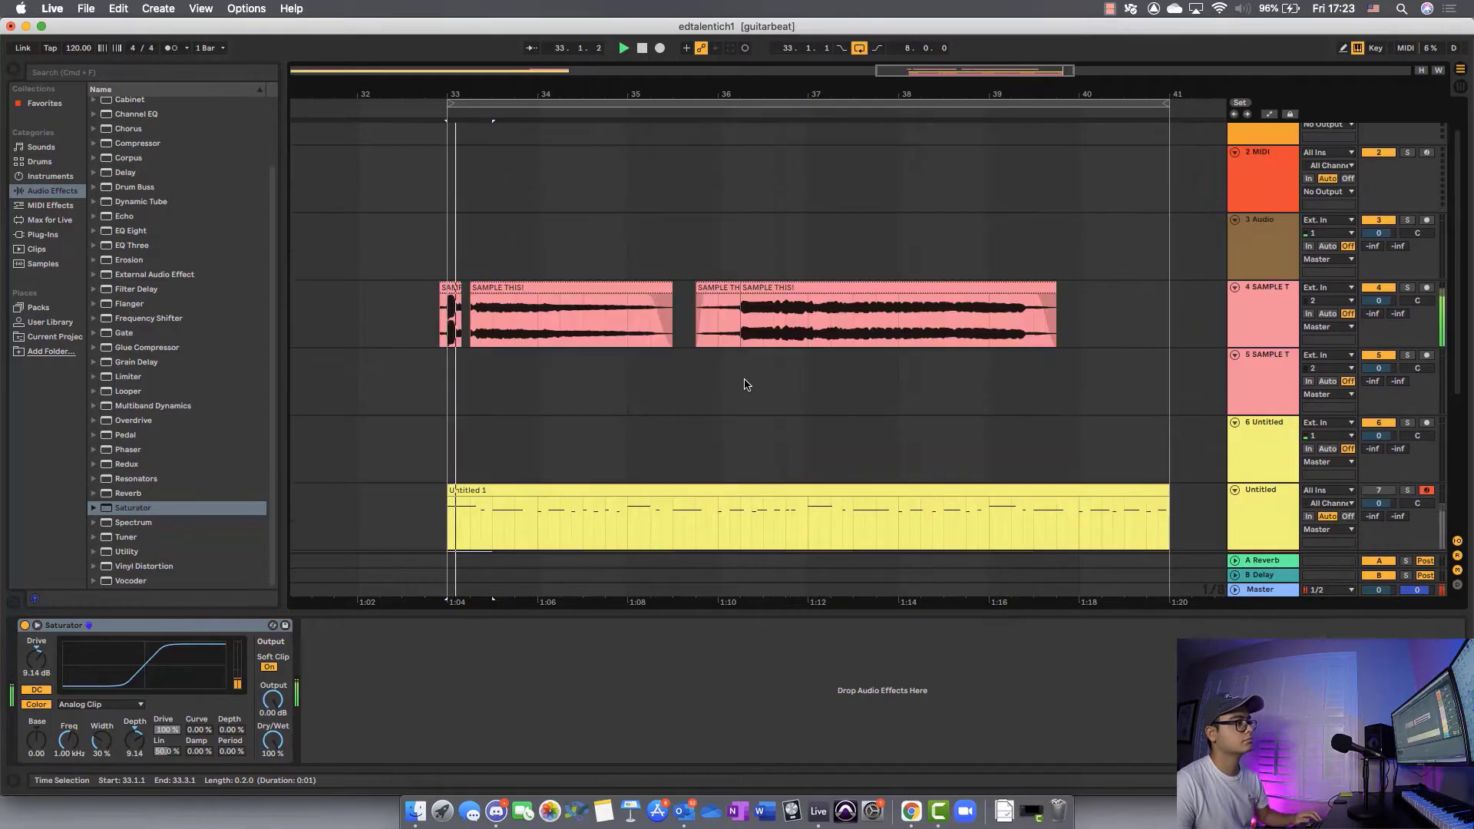
click(451, 296)
click(1305, 323)
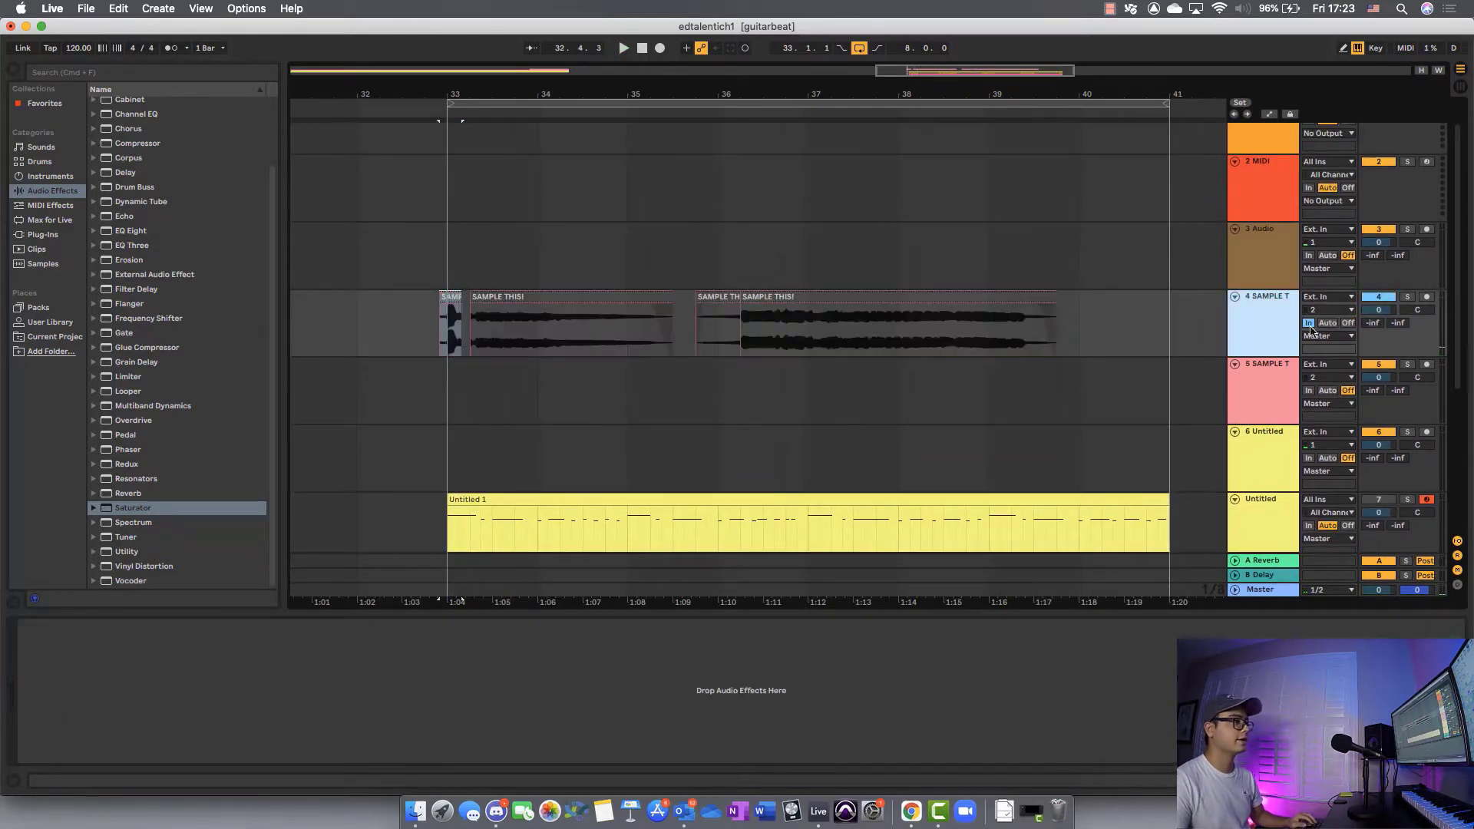
Step: Set track 4's input monitoring to Auto and duplicate the track
click(1333, 323)
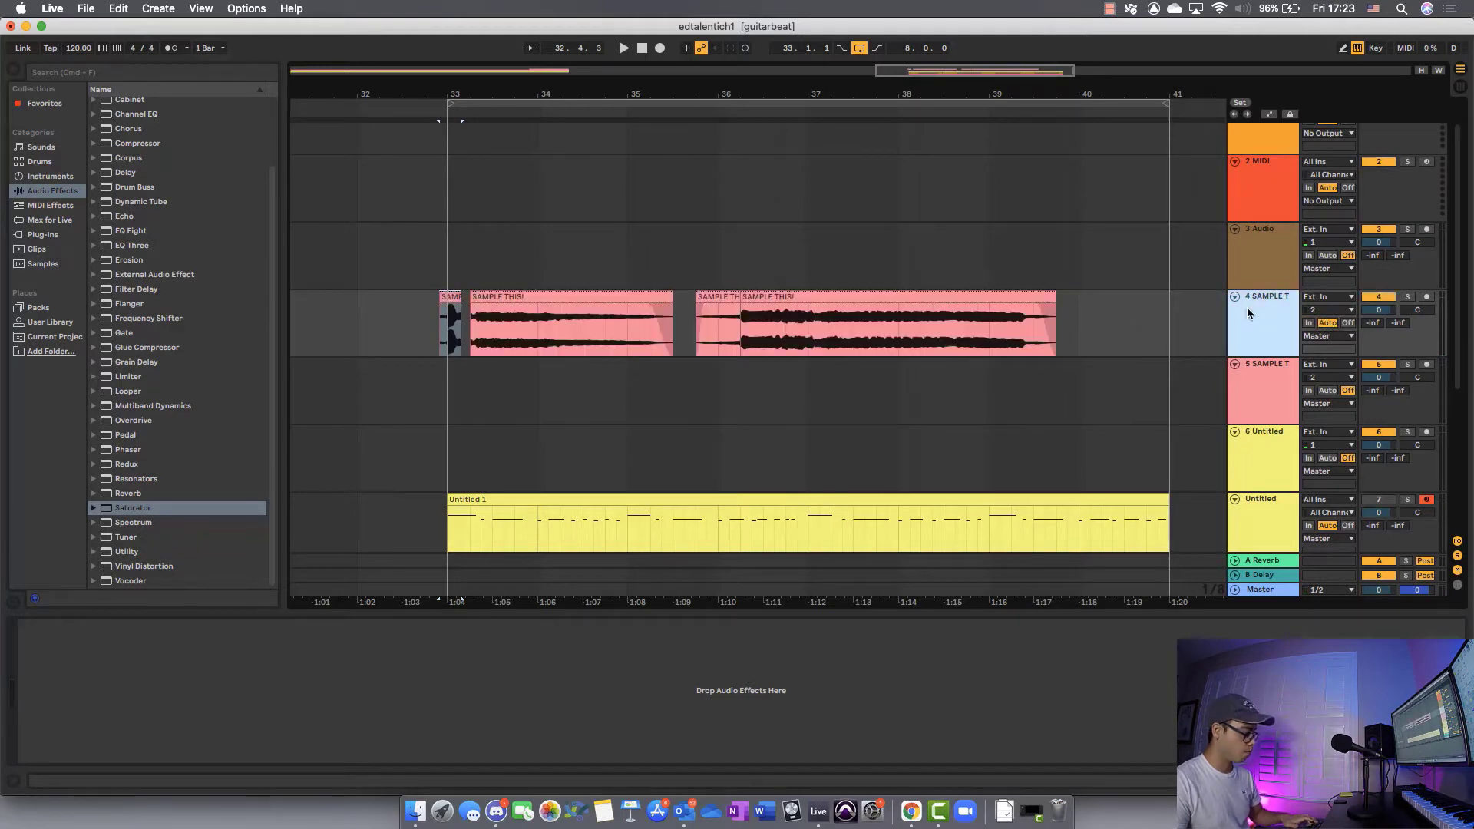
key(super+d)
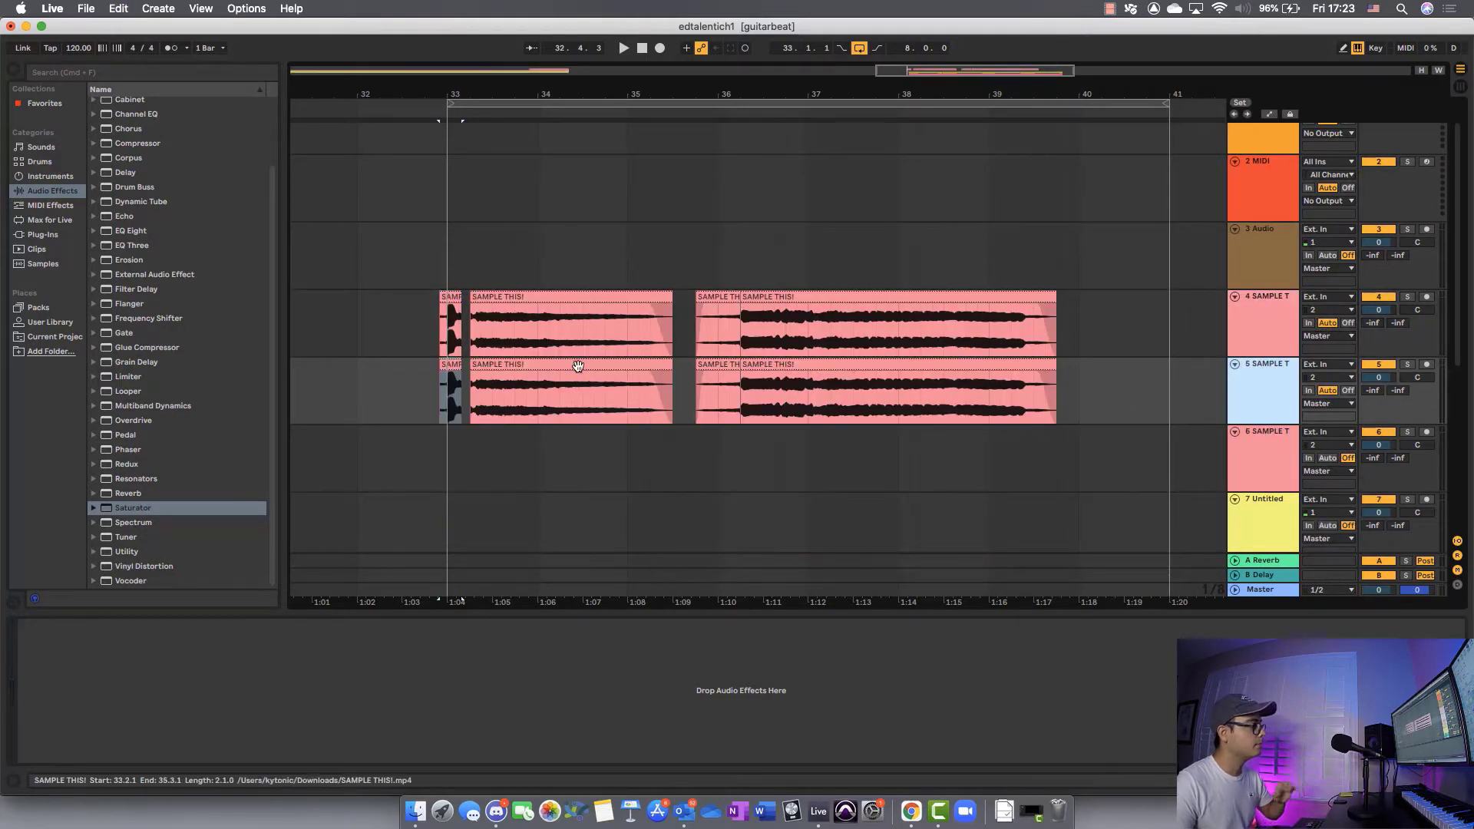
Step: Delete every SAMPLE THIS! clip on the duplicated track 5 except the first short one
click(578, 365)
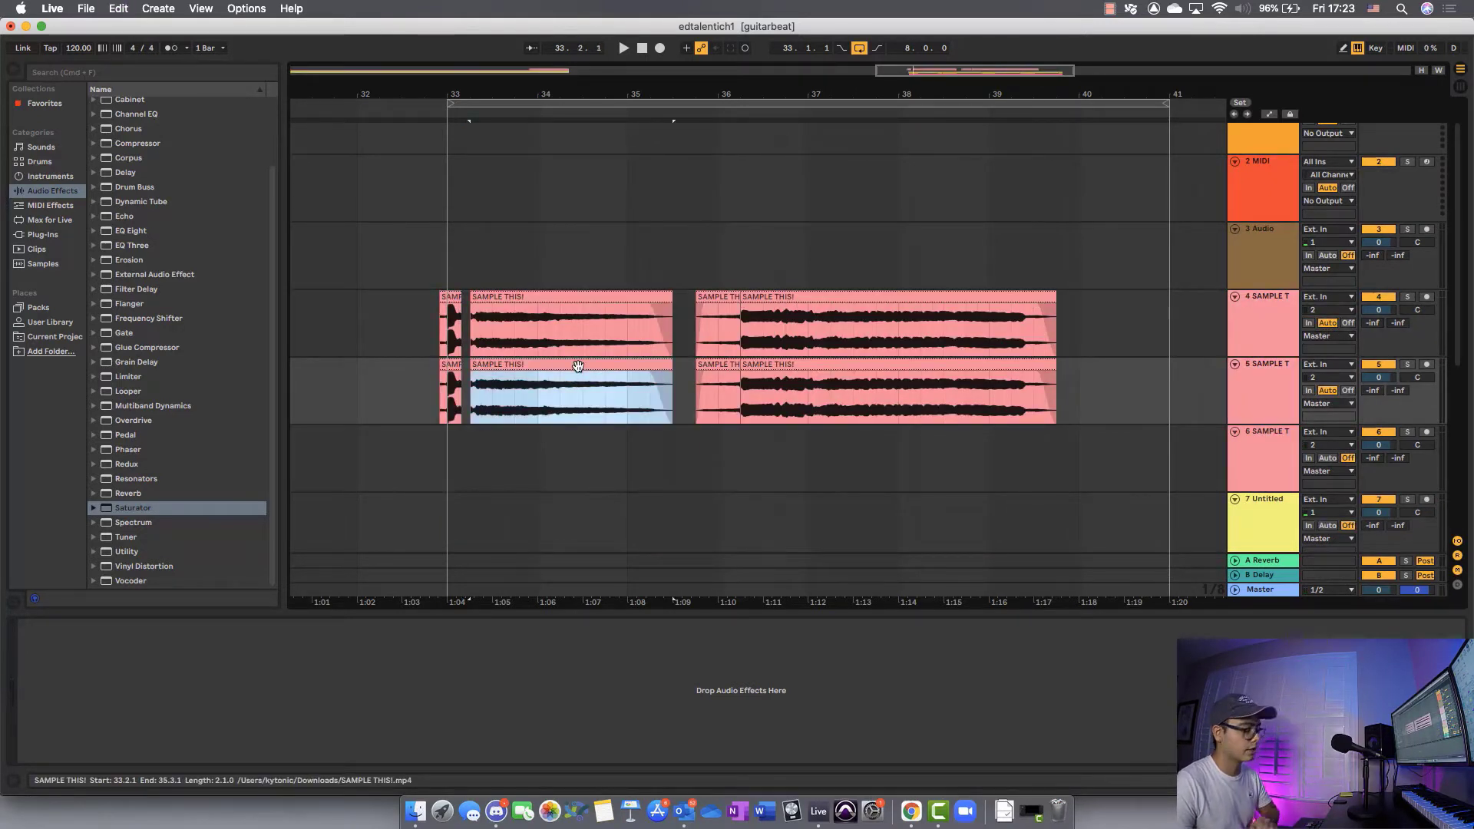
key(Delete)
click(797, 368)
key(Delete)
click(703, 366)
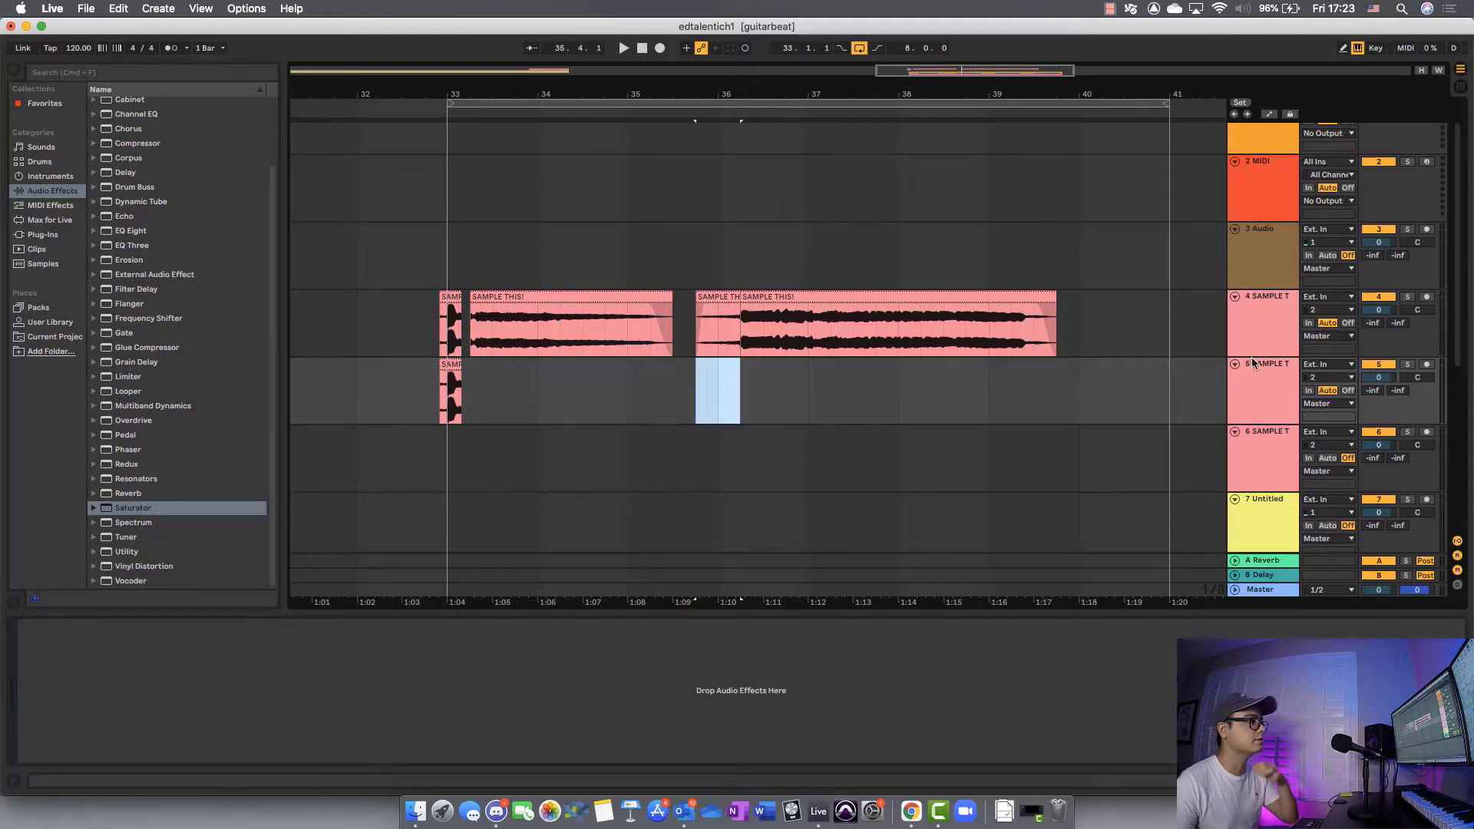
key(Delete)
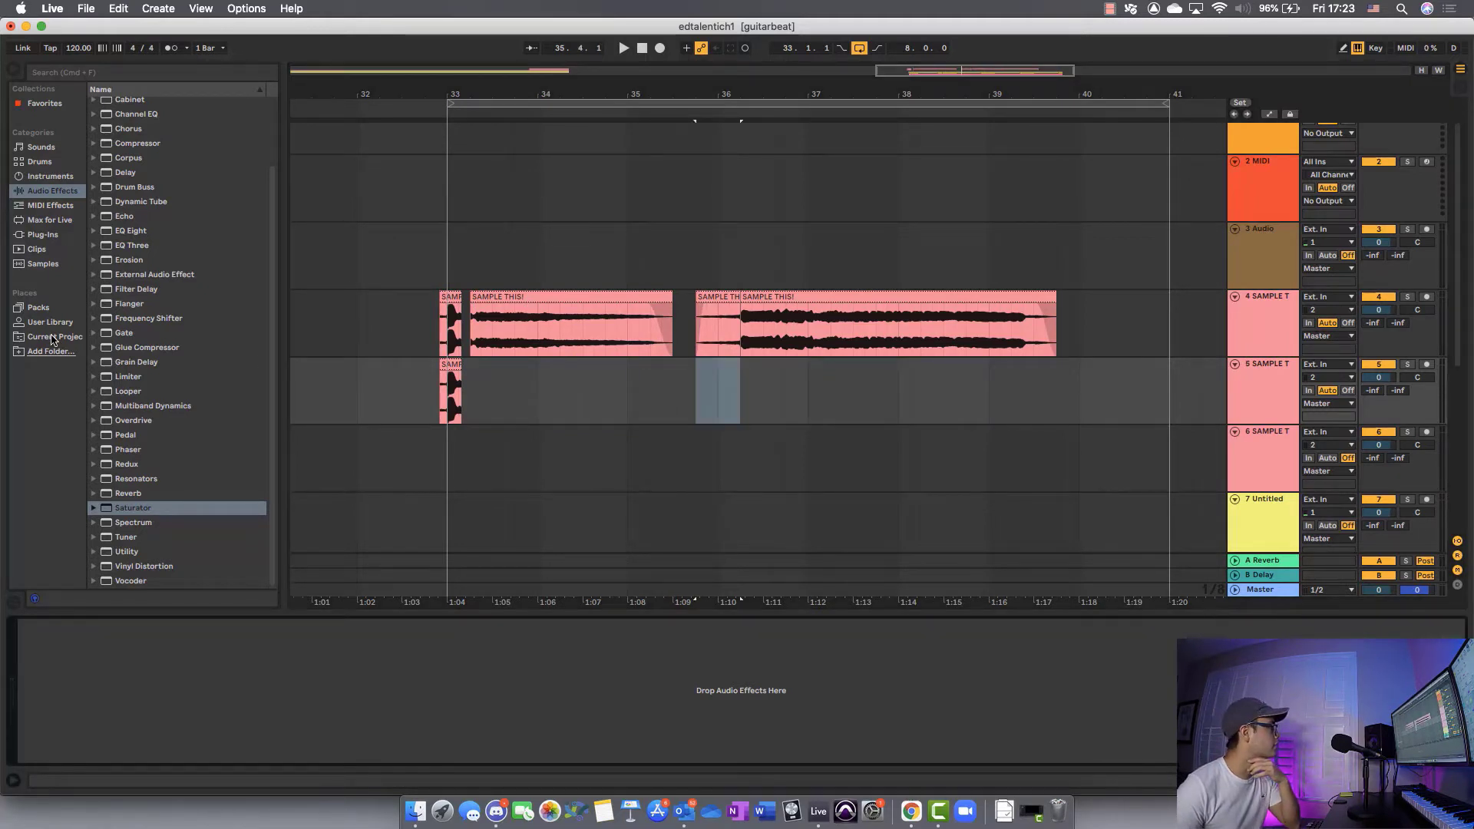
Step: Add a Delay effect to track 5 using the short SAMPLE THIS! clip and play the loop
click(37, 191)
drag(125, 172, 449, 392)
key(space)
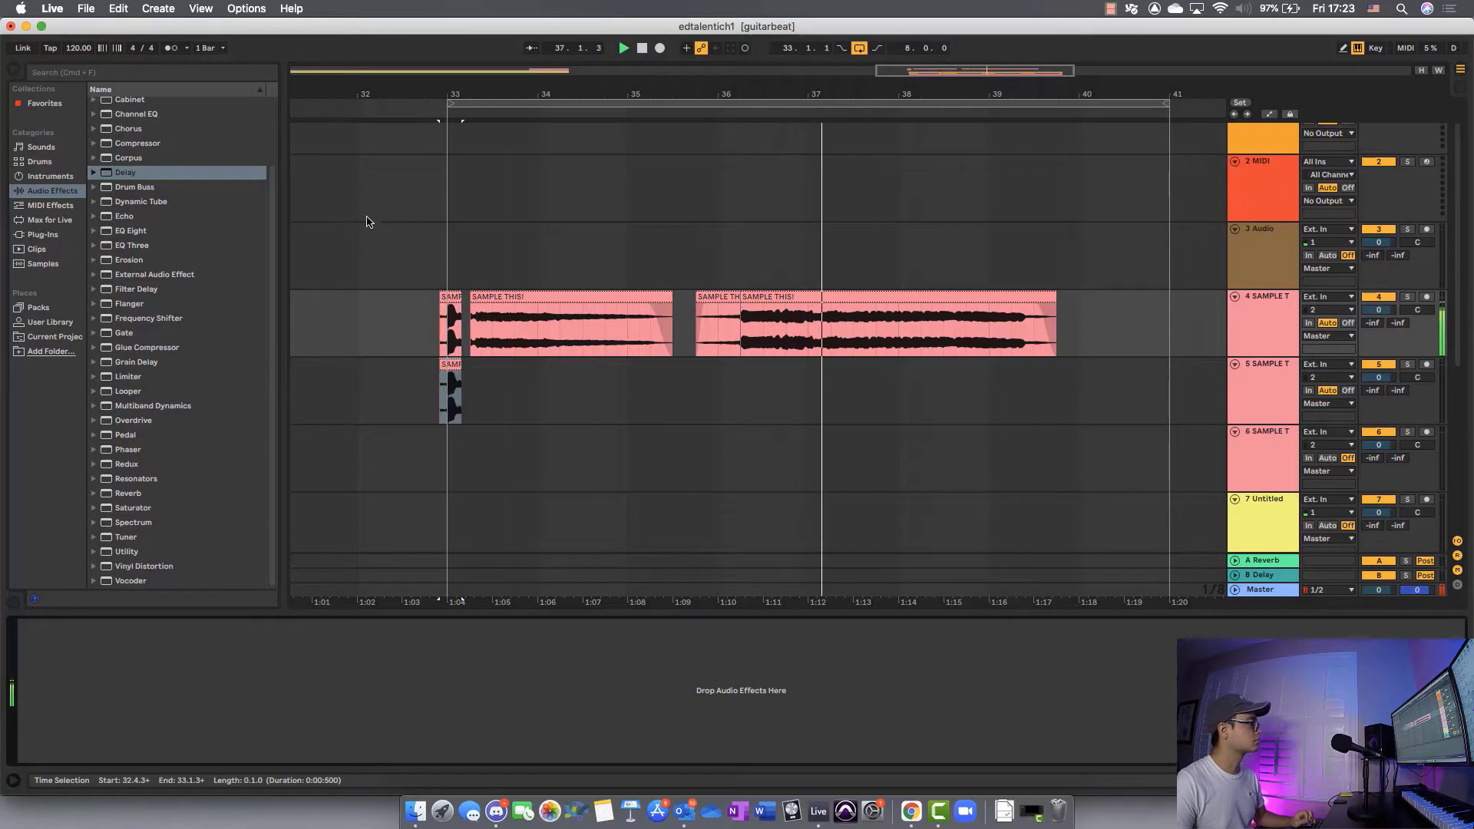
Step: Browse the audio effects and choose the Flanger
click(153, 172)
scroll(156, 189, up, 2)
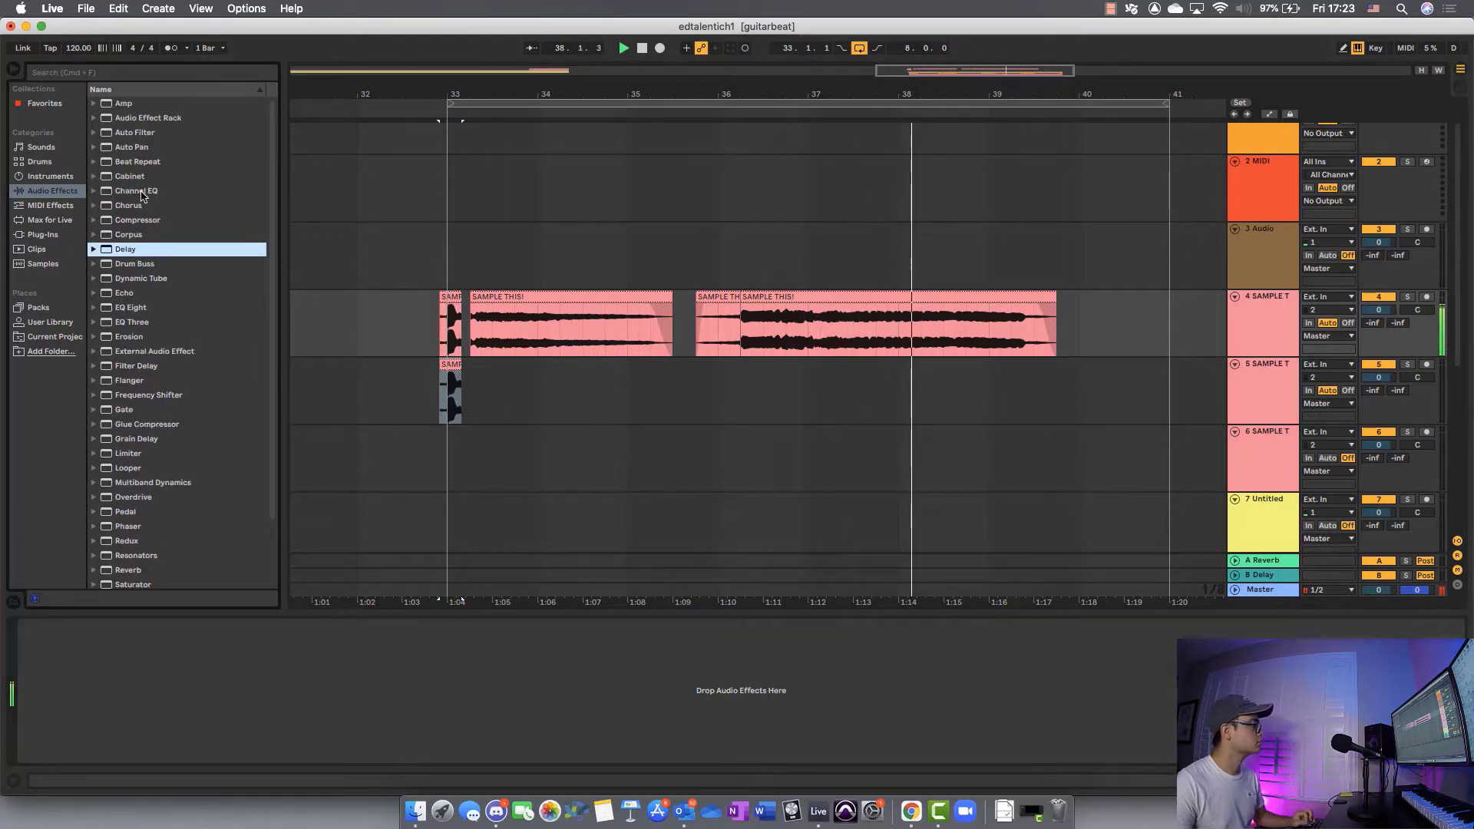
click(140, 310)
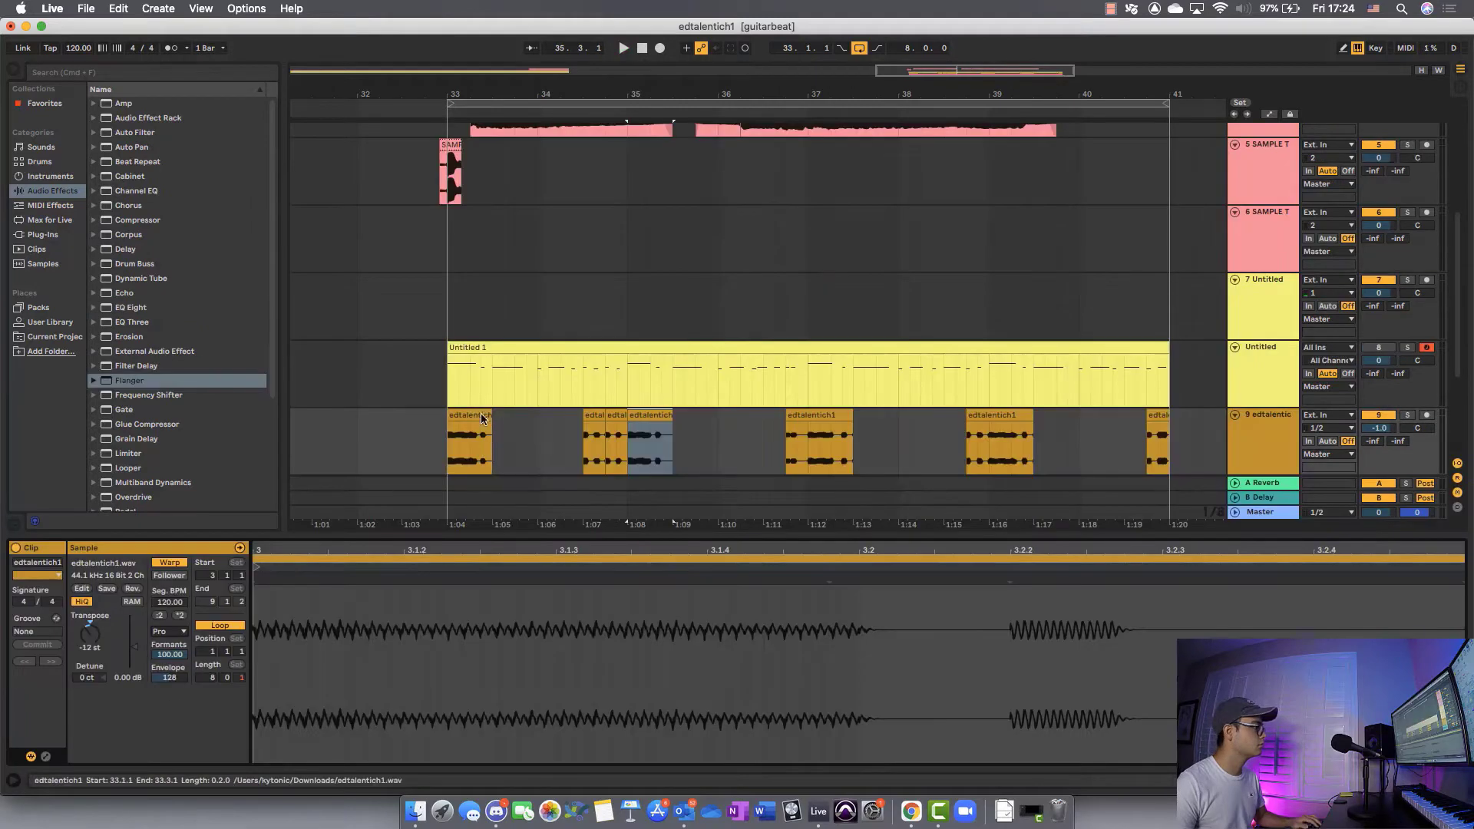
Step: Play the loop from the first edtalentich1 clip on track 9
click(482, 418)
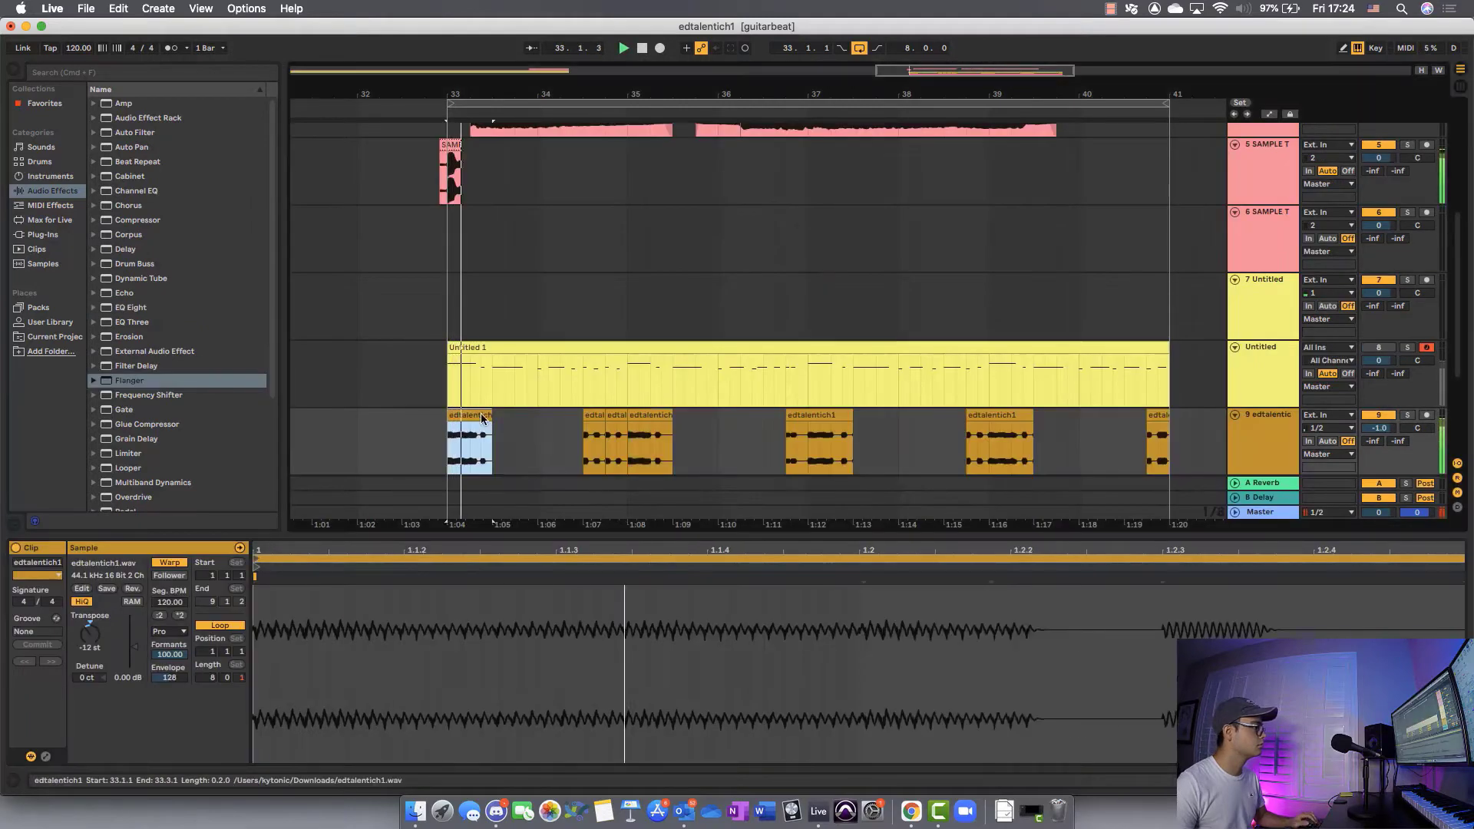
click(540, 428)
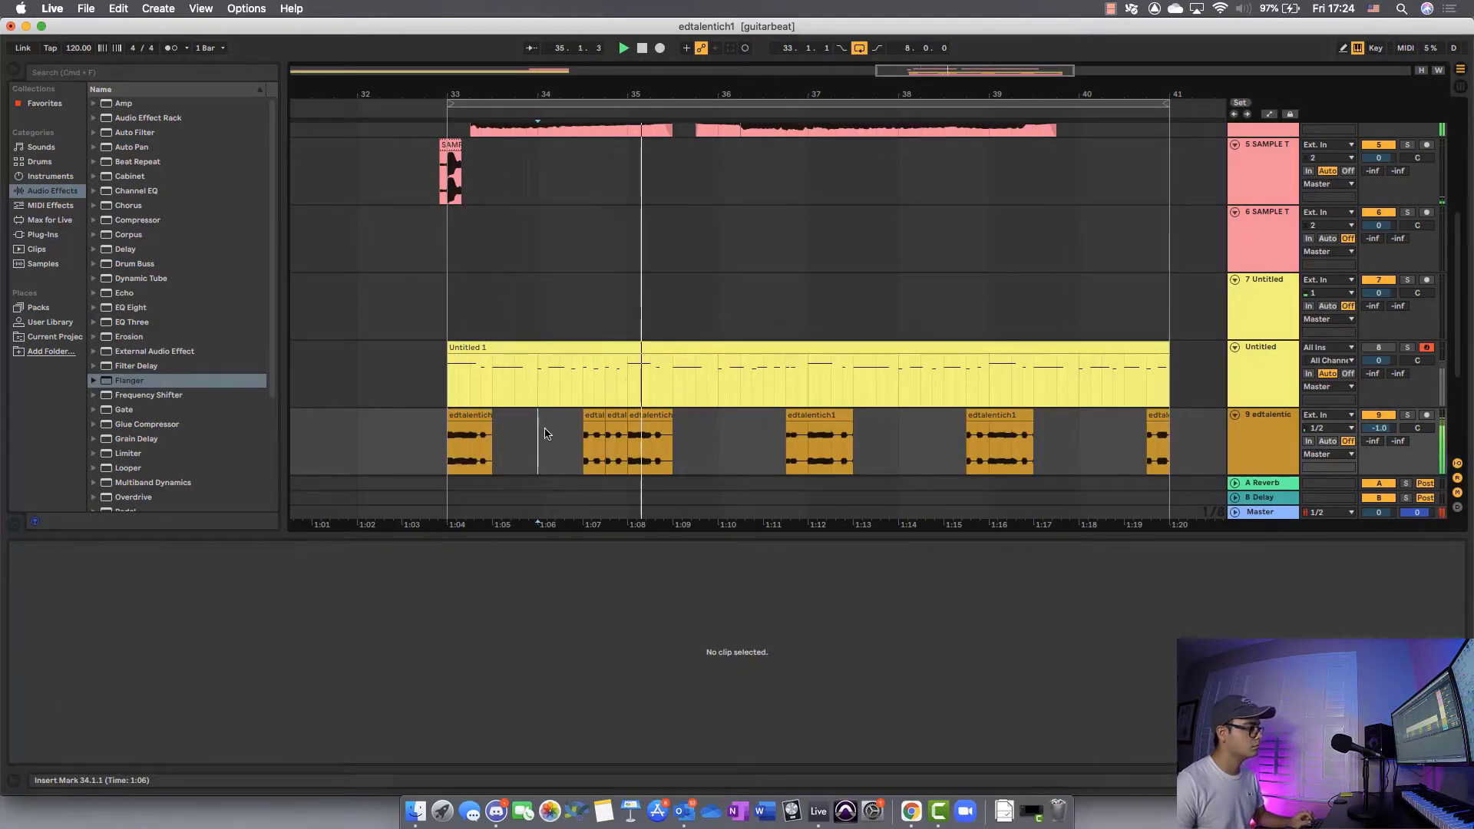
Step: Split the edtalentich1 clip on track 9 at 37.1.1 and set the second part's warp mode to Complex Pro
click(810, 450)
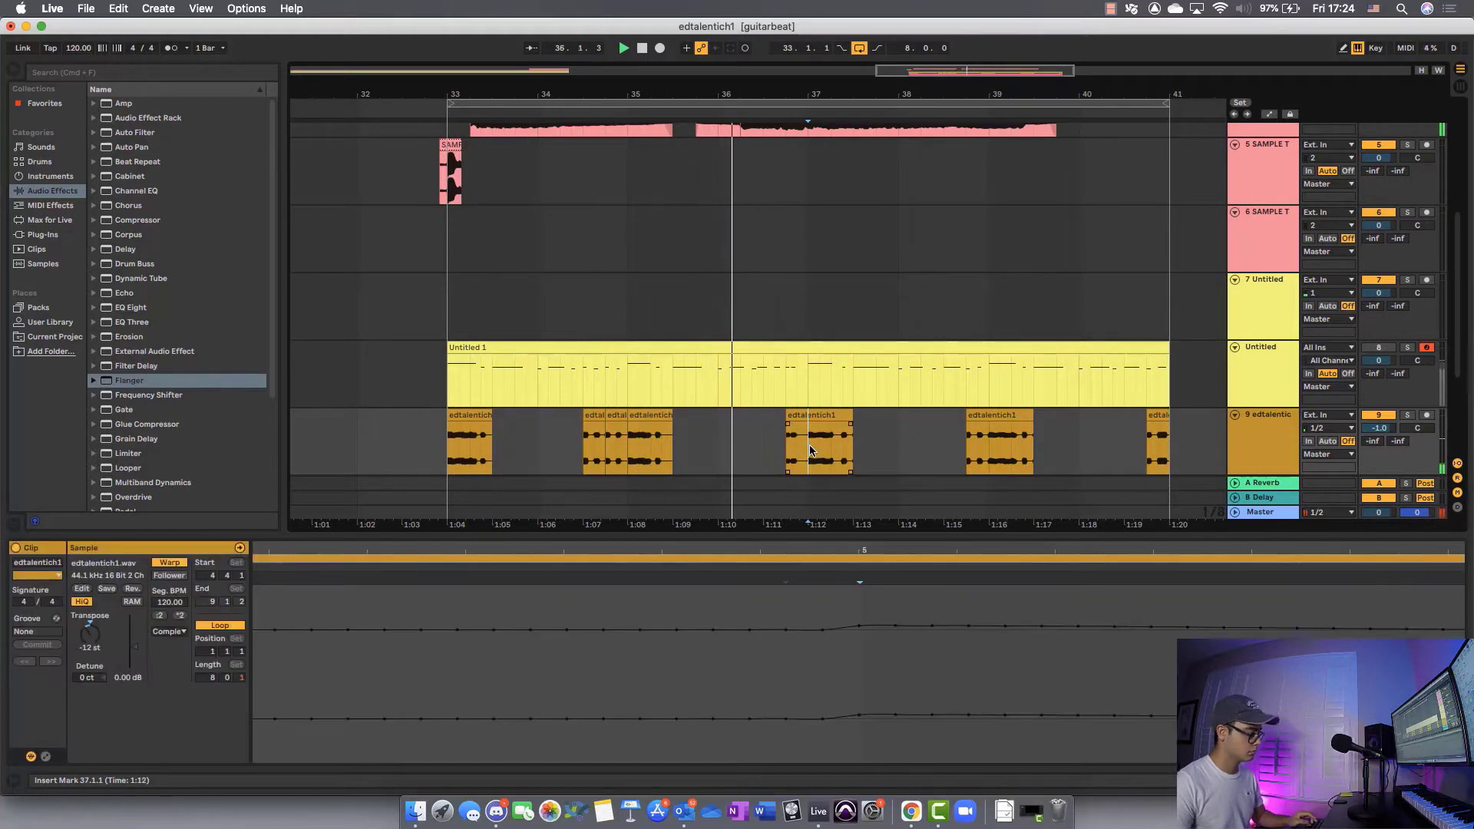
key(super+e)
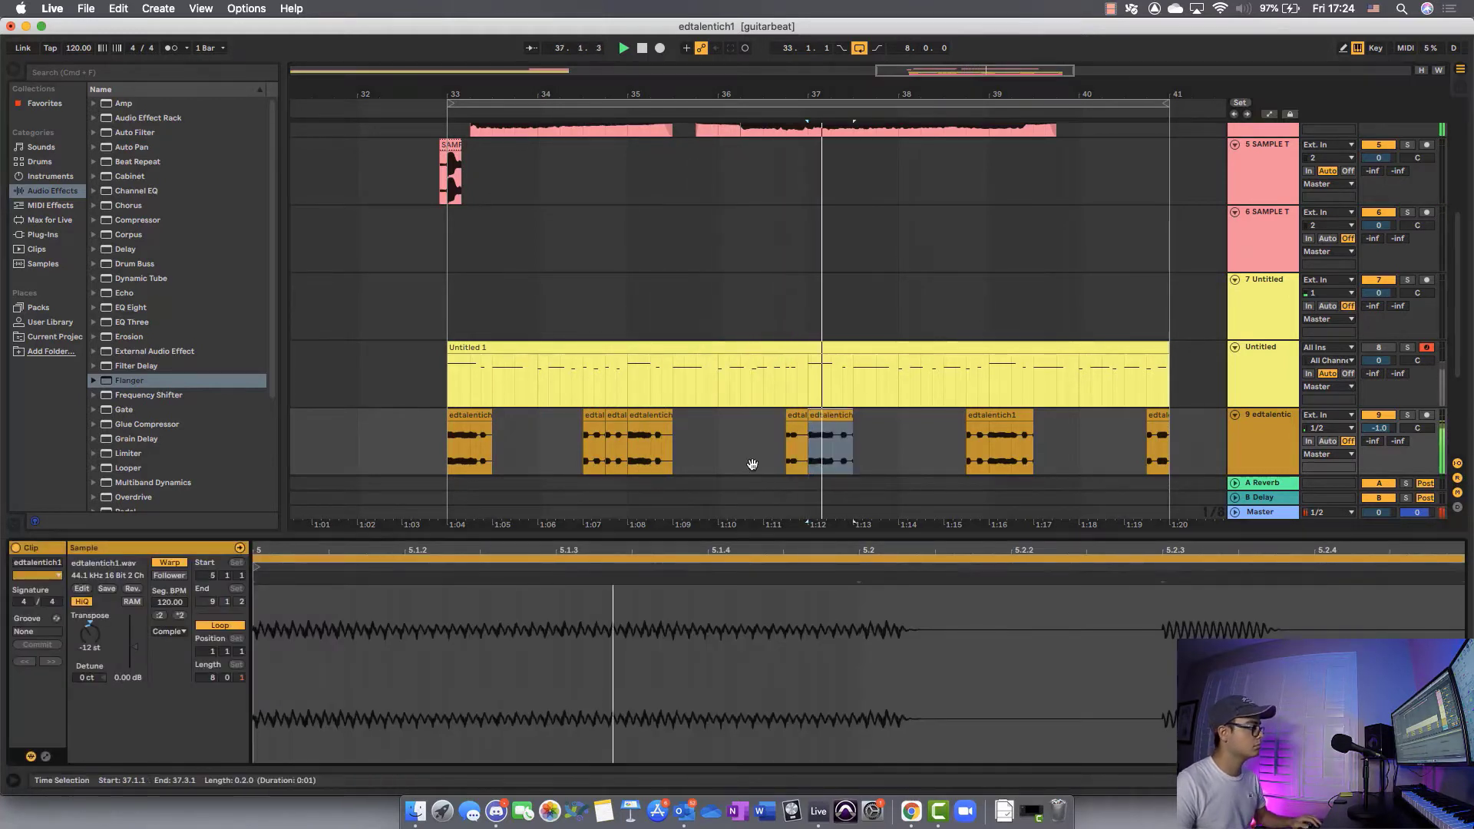
click(169, 631)
click(176, 700)
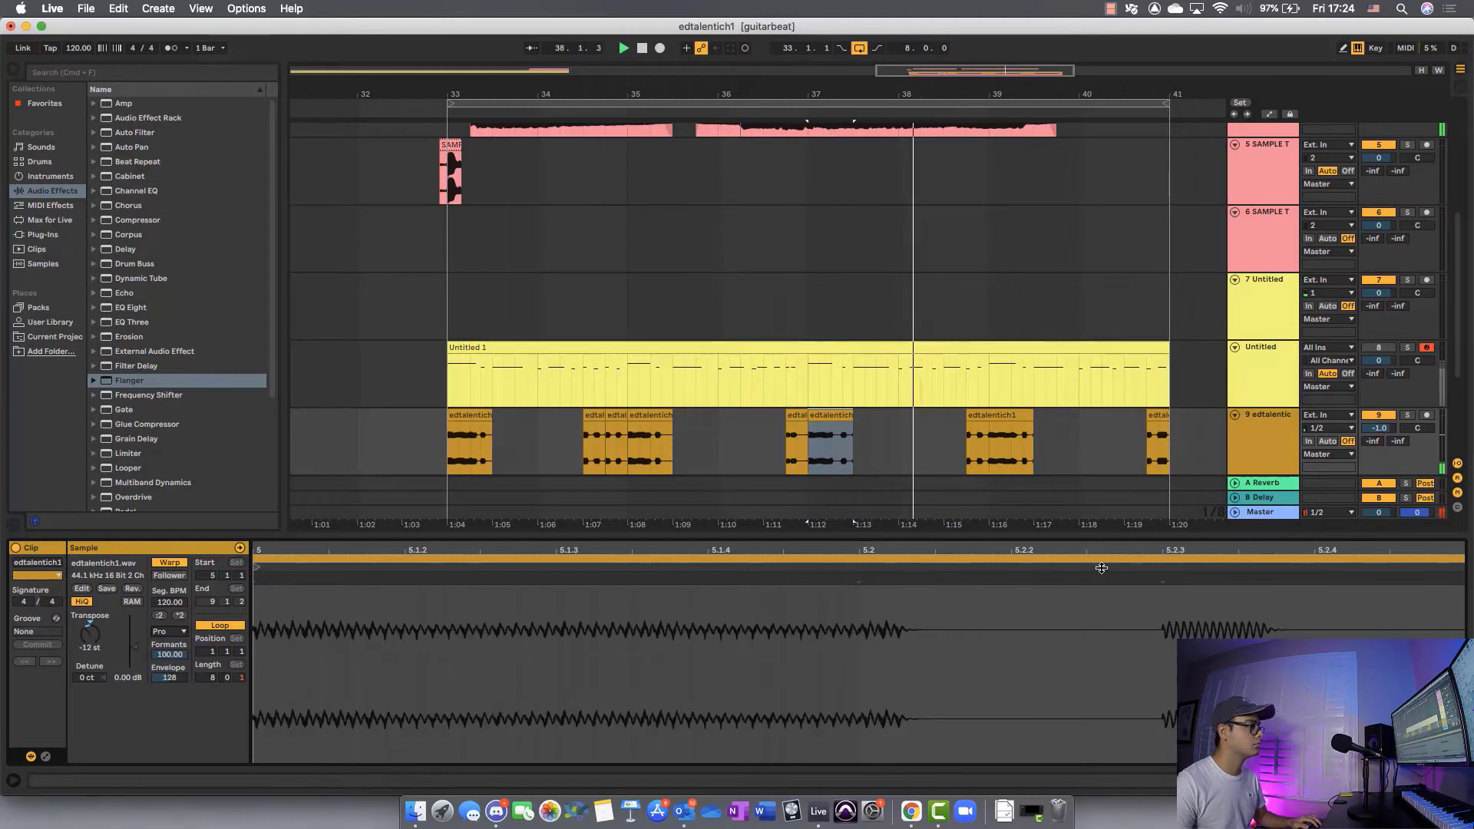
Step: Split the next edtalentich1 clip at 39.1.1 and set its second part's warp mode to Complex Pro
click(989, 444)
key(super+e)
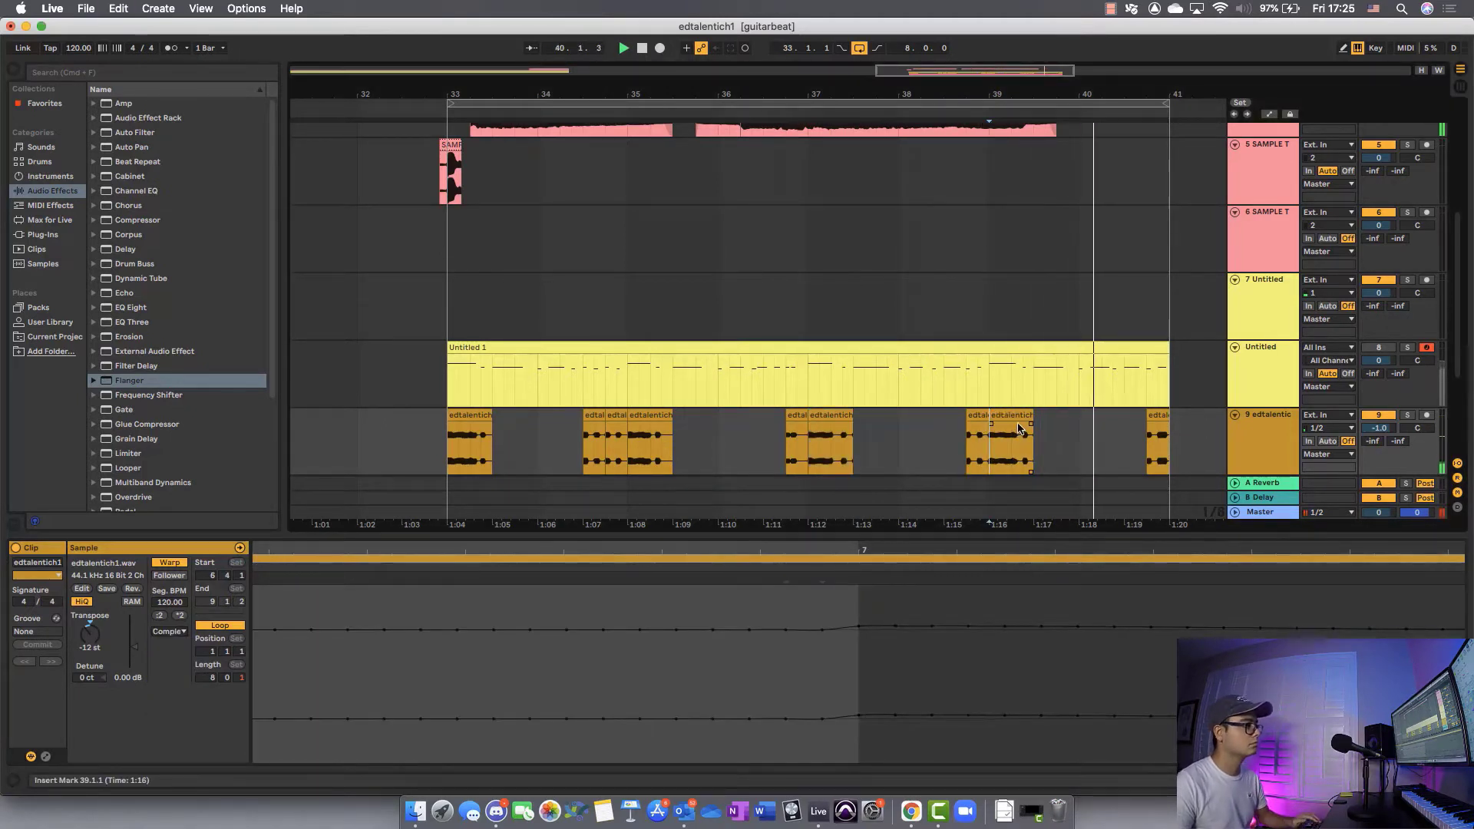
click(1019, 430)
click(183, 634)
click(176, 700)
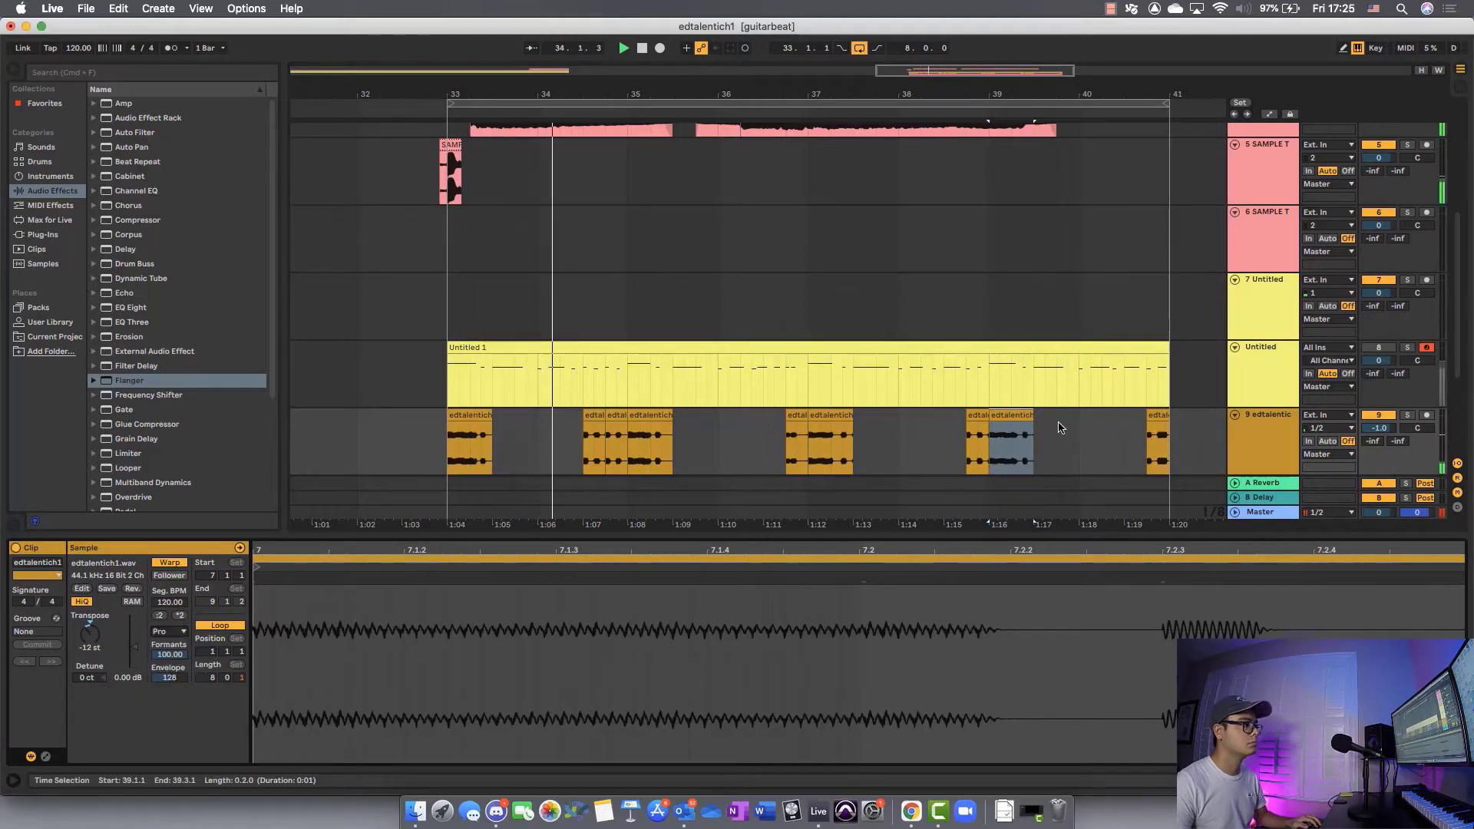
Step: Set the warp mode of the last edtalentich1 clip on track 9 to Complex Pro
click(1151, 421)
click(168, 632)
click(177, 700)
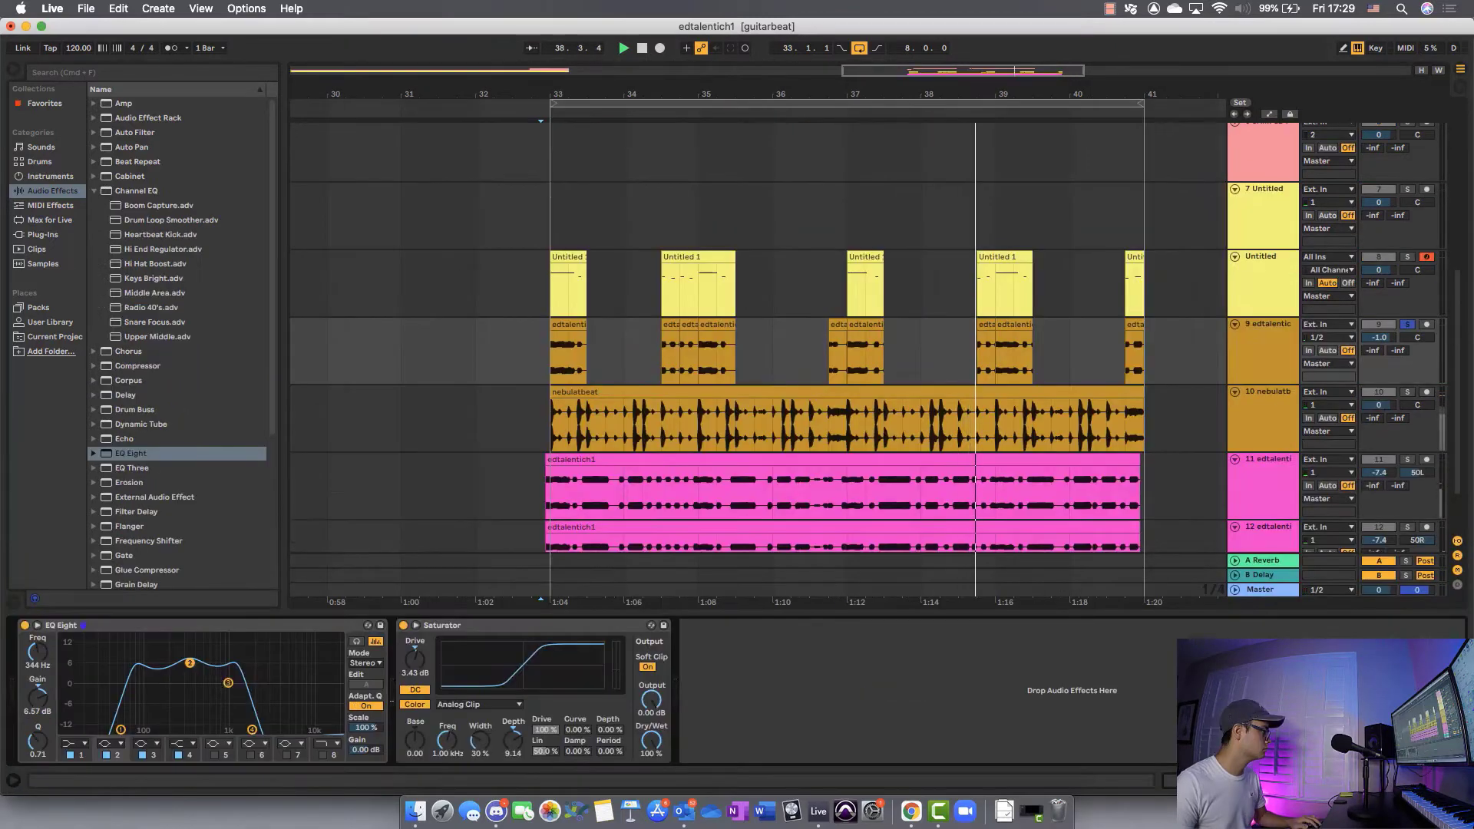
Step: Move a filter band of track 9's EQ Eight to a higher frequency
drag(231, 714, 284, 729)
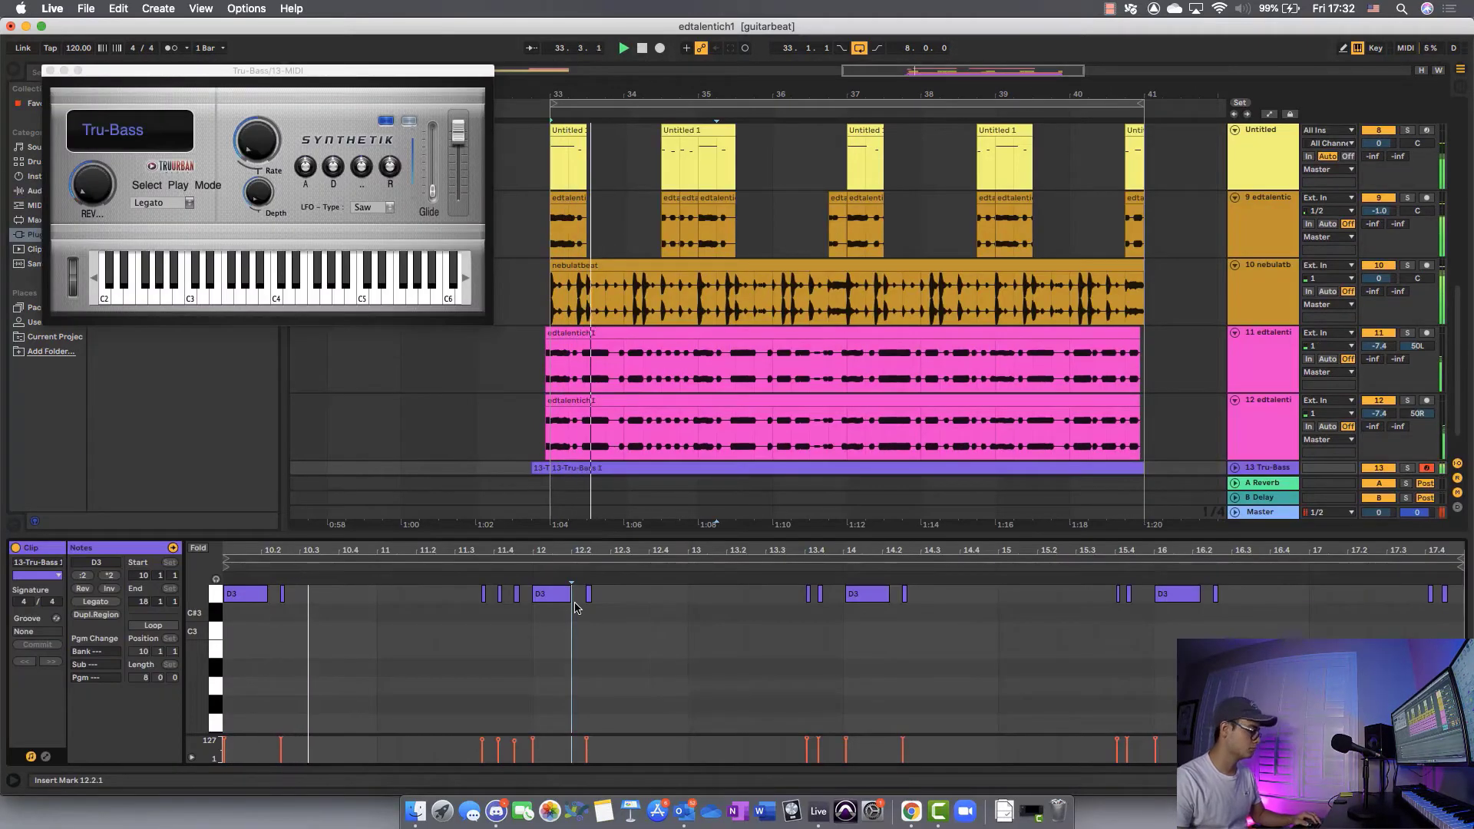
Step: Quantize all the notes in the Tru-Bass MIDI clip and clear the note selection
key(super+a)
key(super+shift+u)
key(Return)
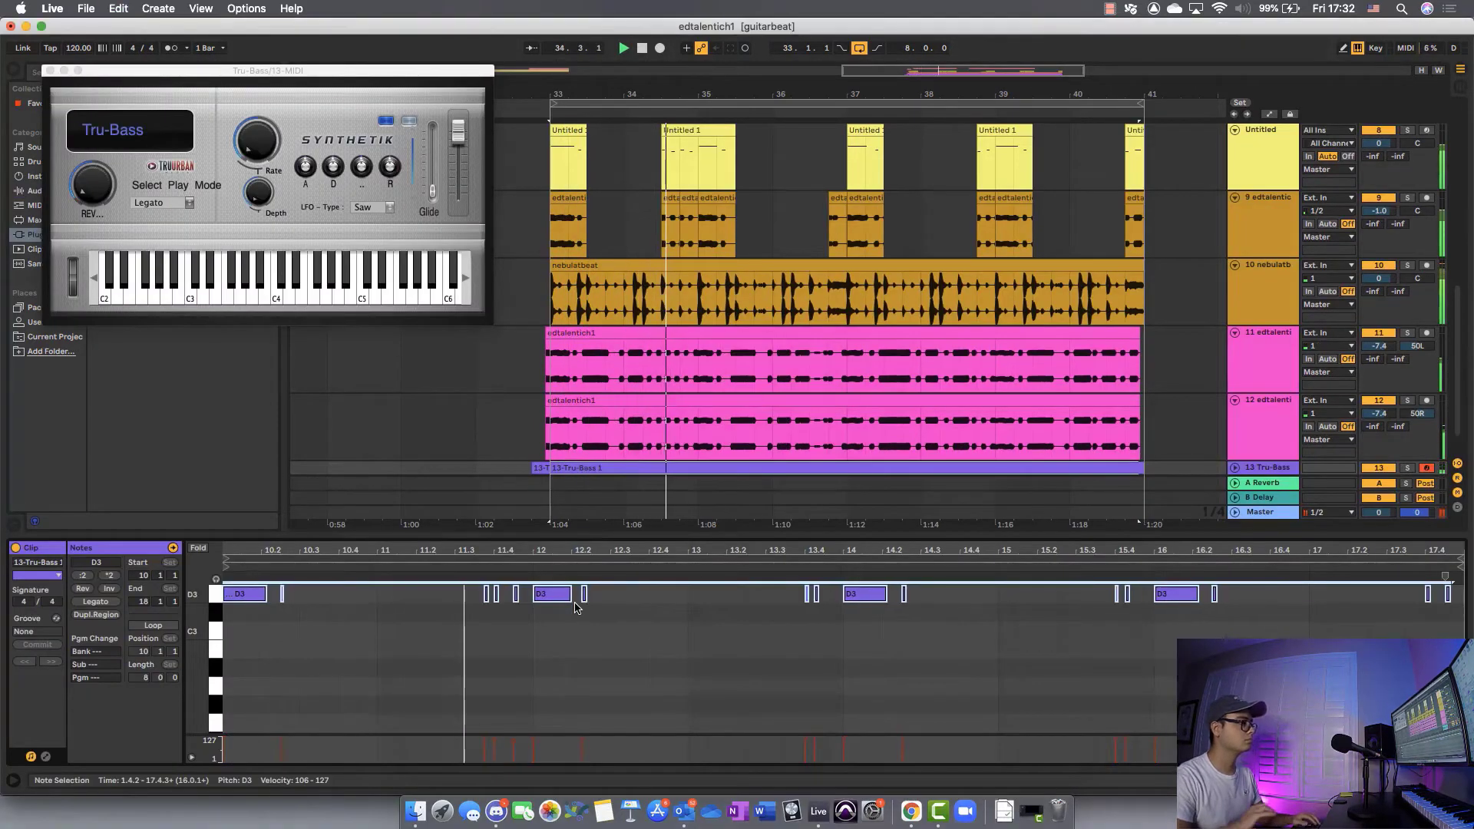
click(631, 621)
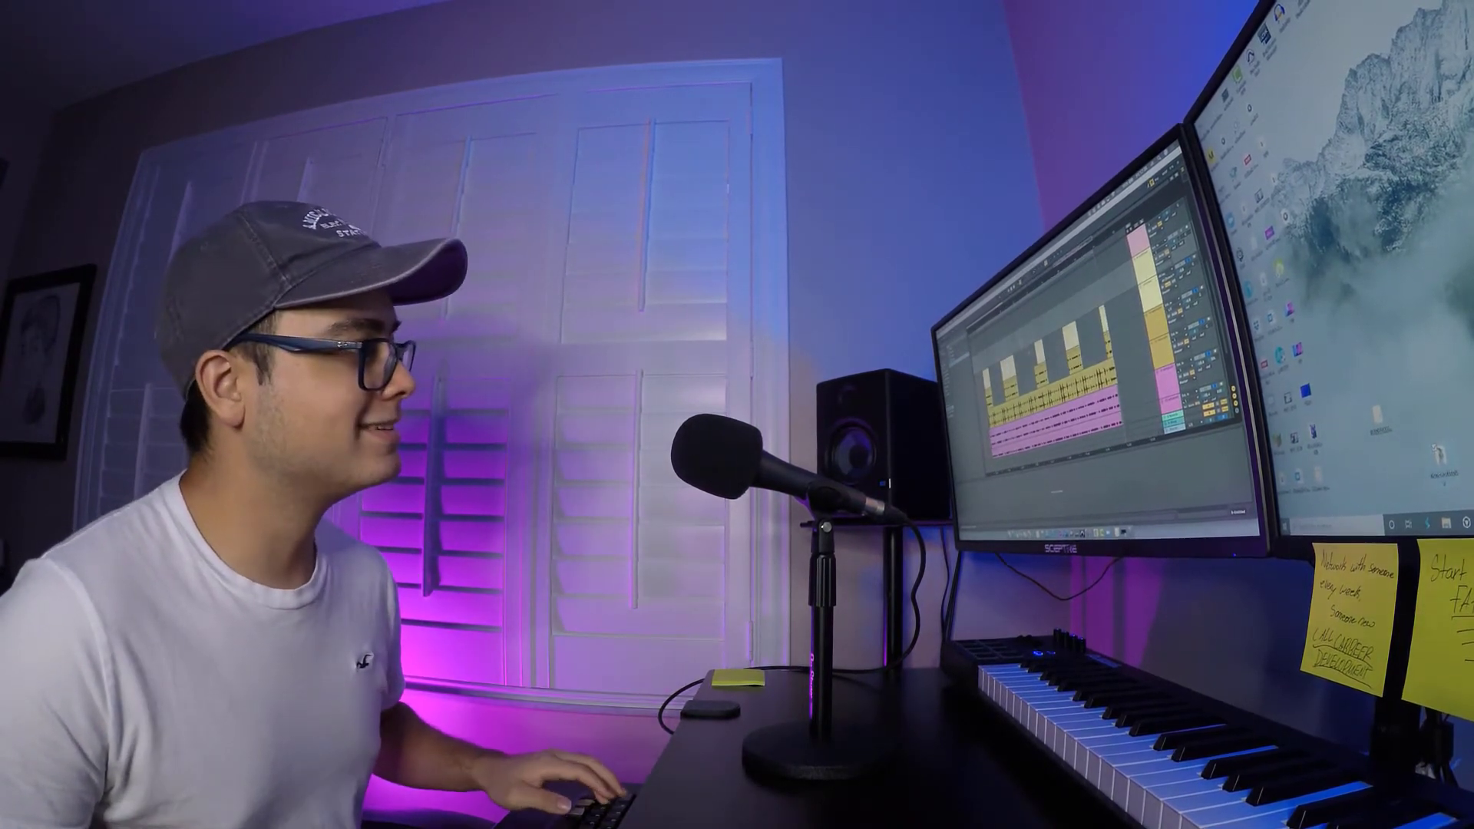
key(Tab)
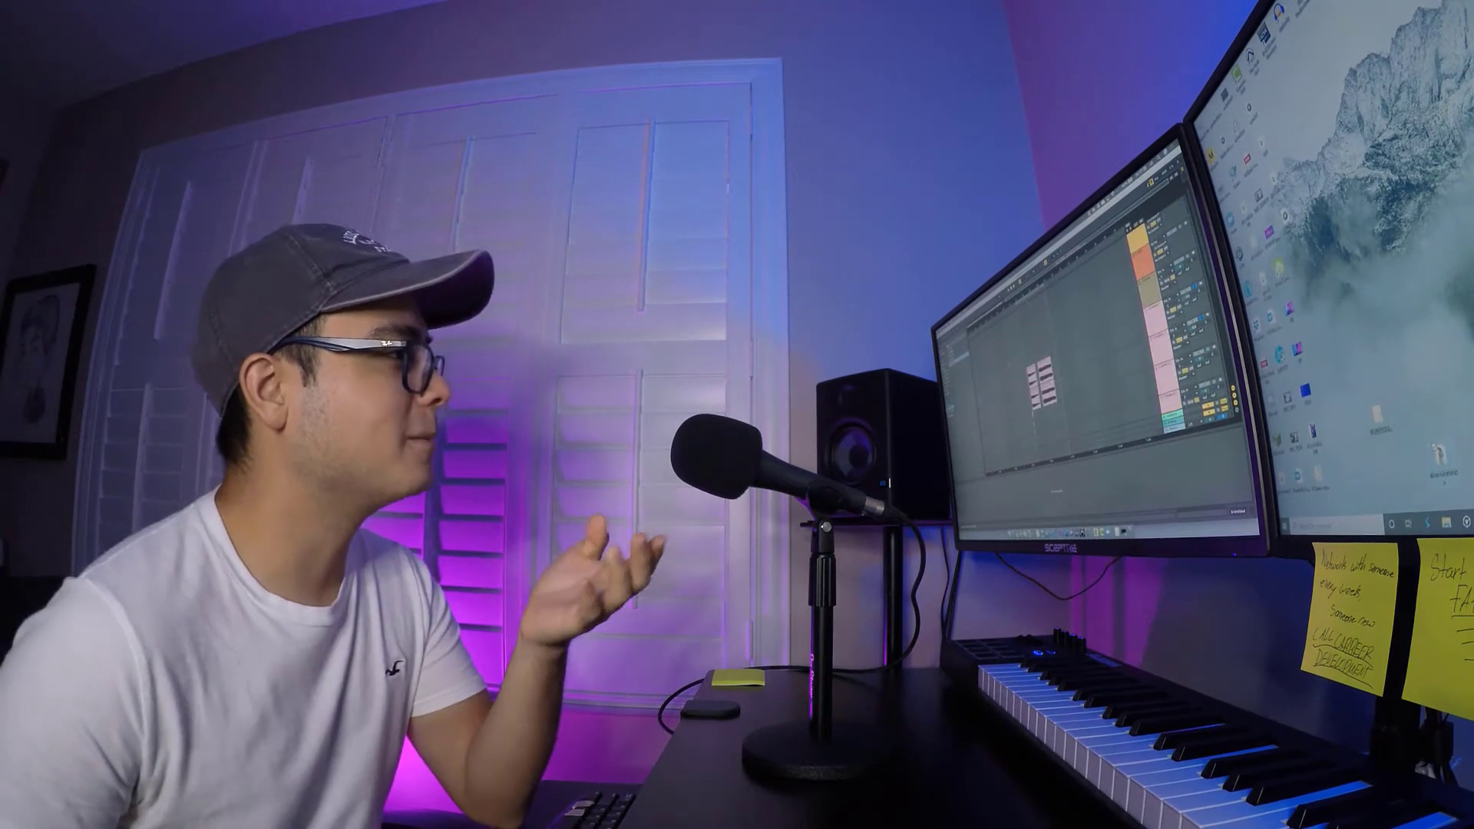